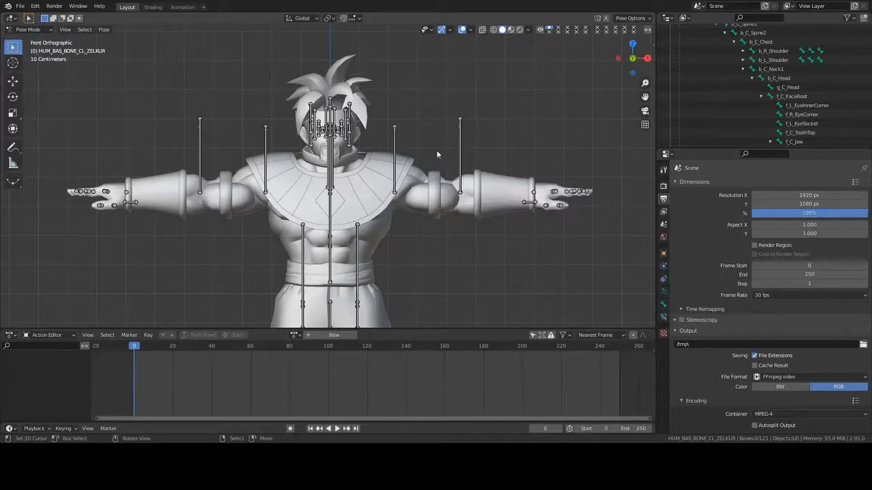
- Set the transform orientation to Local for posing the armature
{"action": "middle_click_drag", "start_coordinate": [436, 150], "coordinate": [317, 256]}
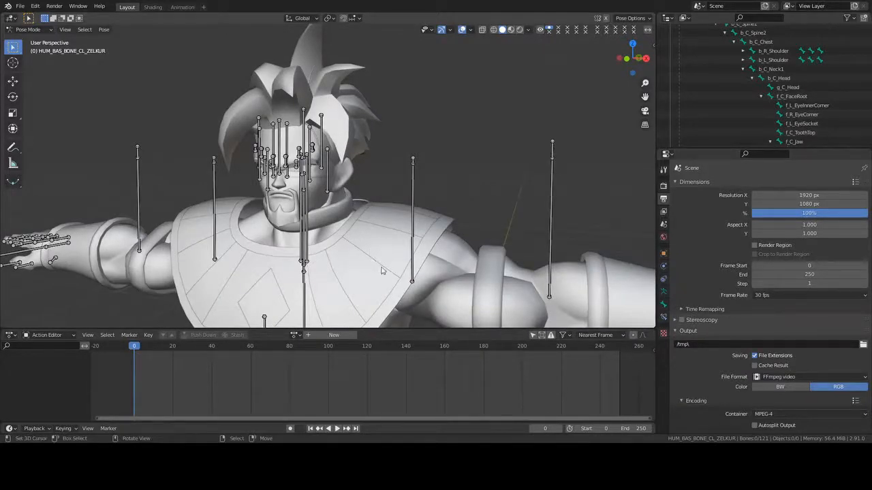
{"action": "left_click", "coordinate": [307, 21]}
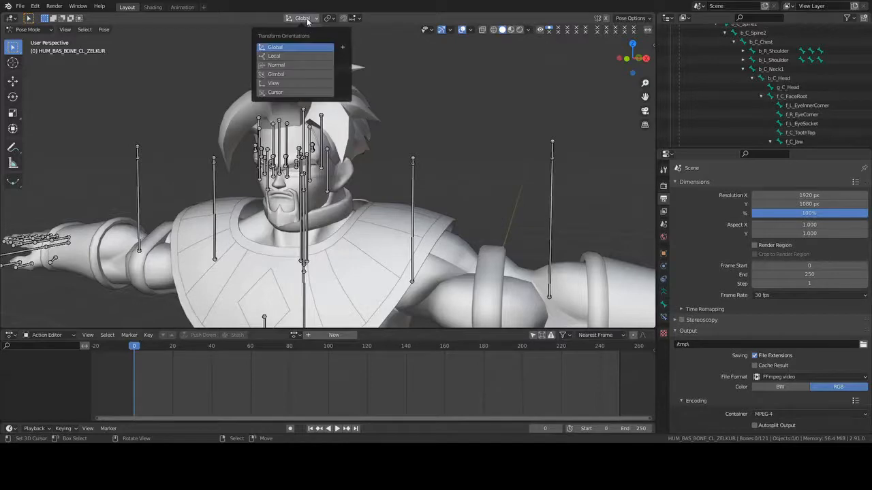
{"action": "left_click", "coordinate": [293, 56]}
{"action": "scroll", "coordinate": [362, 238], "scroll_direction": "down", "scroll_amount": 5}
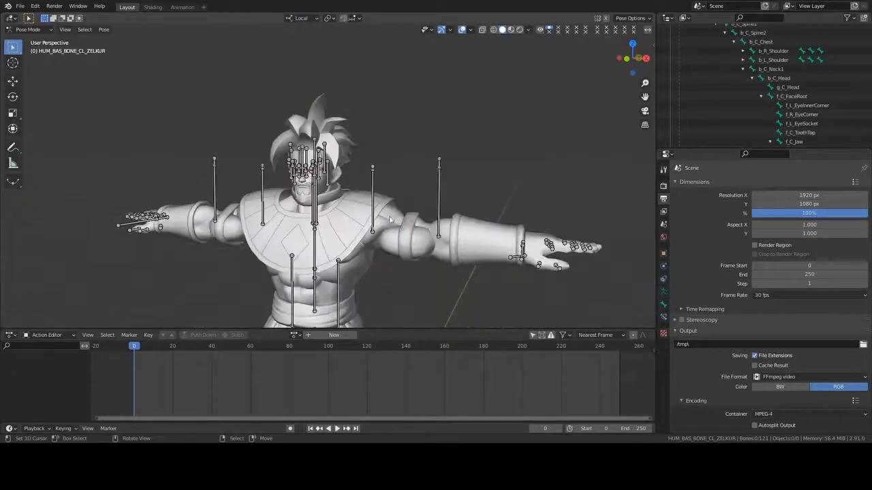
{"action": "middle_click_drag", "start_coordinate": [352, 229], "coordinate": [446, 215]}
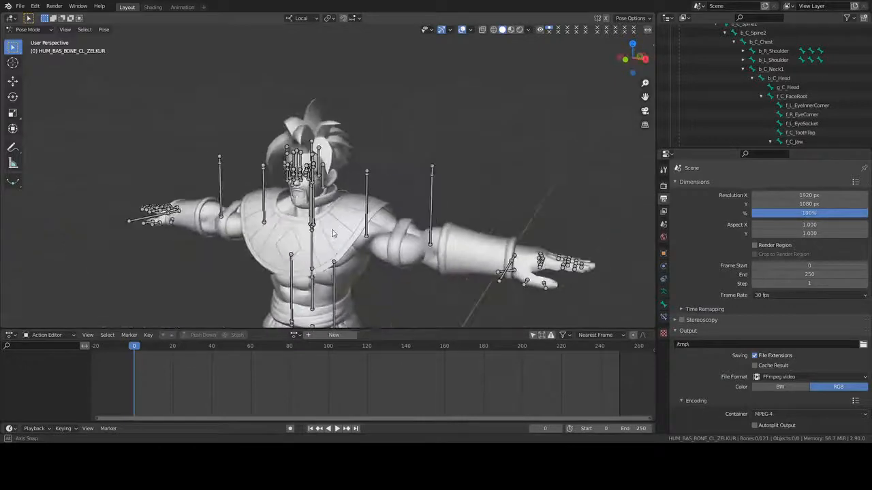
{"action": "scroll", "coordinate": [807, 130], "scroll_direction": "up", "scroll_amount": 3}
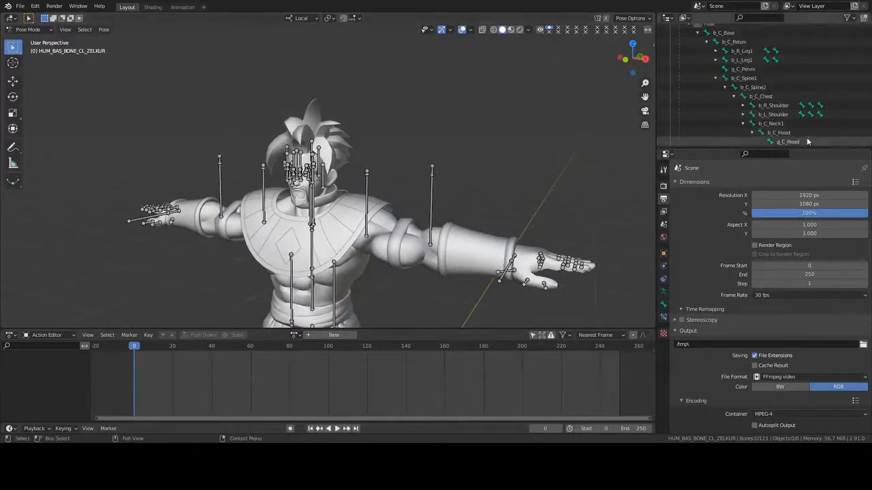
- Enlarge the outliner to show more of the bone hierarchy and select the head bone b_C_Head
{"action": "left_click_drag", "start_coordinate": [812, 152], "coordinate": [812, 227]}
{"action": "scroll", "coordinate": [784, 136], "scroll_direction": "up", "scroll_amount": 2}
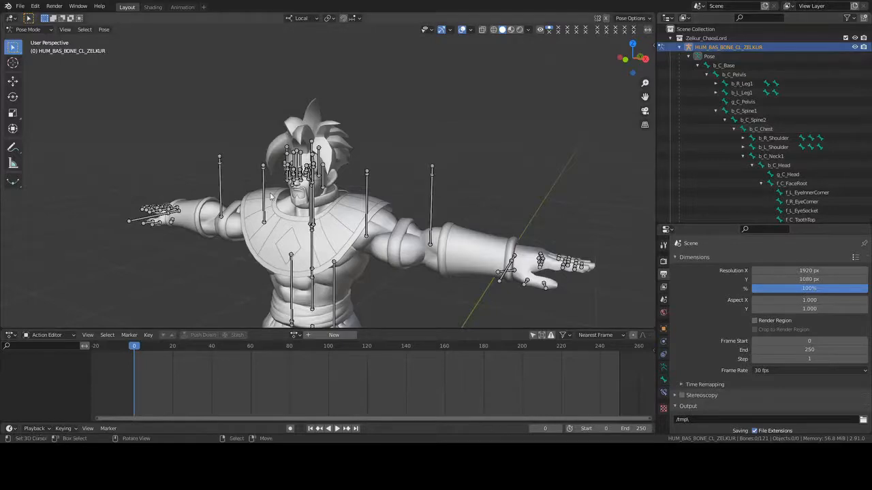
{"action": "scroll", "coordinate": [326, 189], "scroll_direction": "up", "scroll_amount": 8}
{"action": "middle_click_drag", "start_coordinate": [326, 189], "coordinate": [305, 197]}
{"action": "left_click", "coordinate": [293, 174]}
{"action": "left_click", "coordinate": [294, 176]}
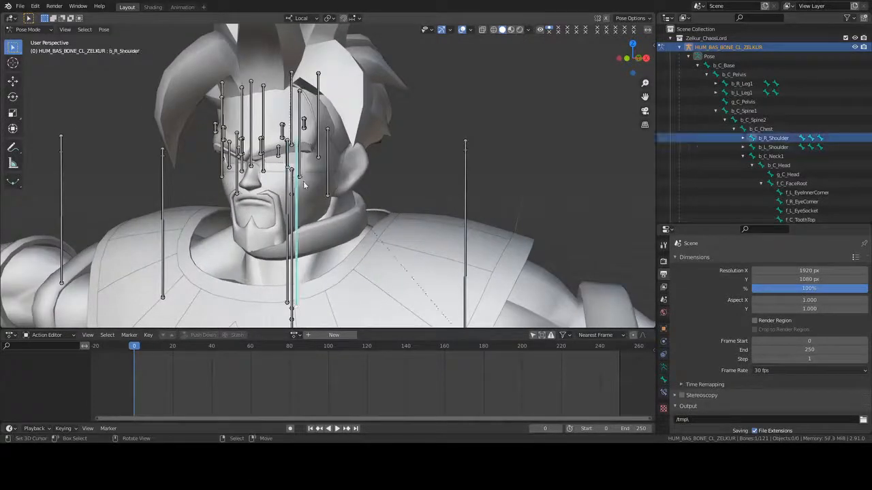
{"action": "left_click", "coordinate": [298, 178]}
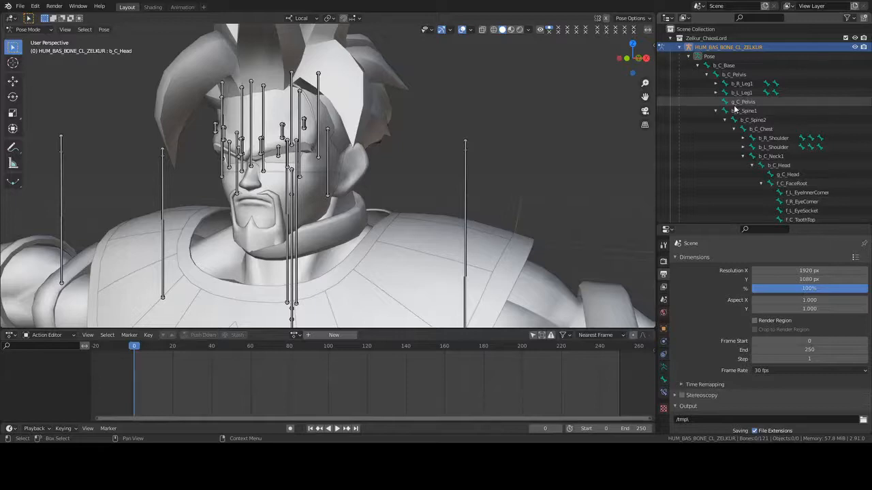
{"action": "left_click", "coordinate": [763, 168]}
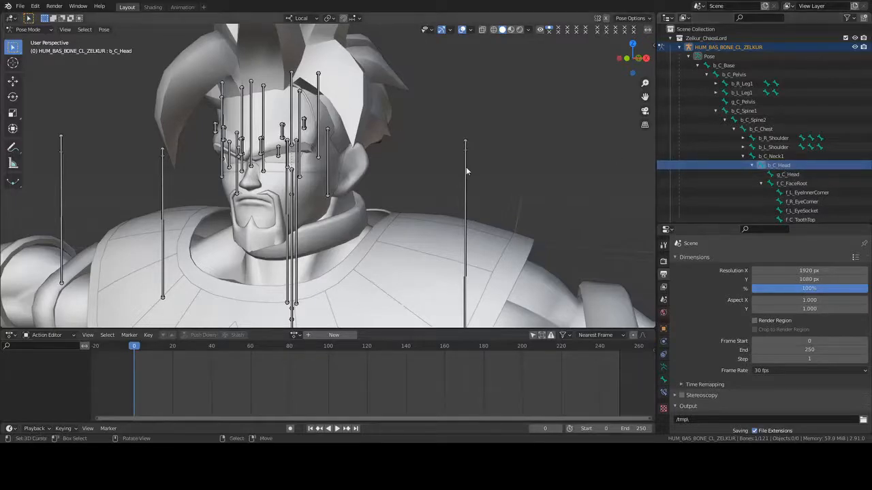
- Try a trackball rotation and a plain view-axis rotation on the head bone, cancelling each one
{"action": "middle_click_drag", "start_coordinate": [466, 171], "coordinate": [474, 179]}
{"action": "scroll", "coordinate": [392, 201], "scroll_direction": "down", "scroll_amount": 4}
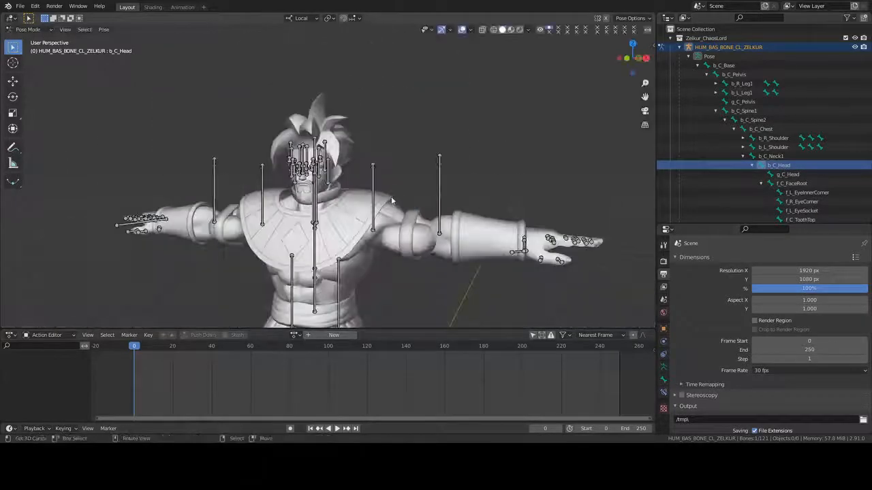
{"action": "scroll", "coordinate": [392, 201], "scroll_direction": "up", "scroll_amount": 4}
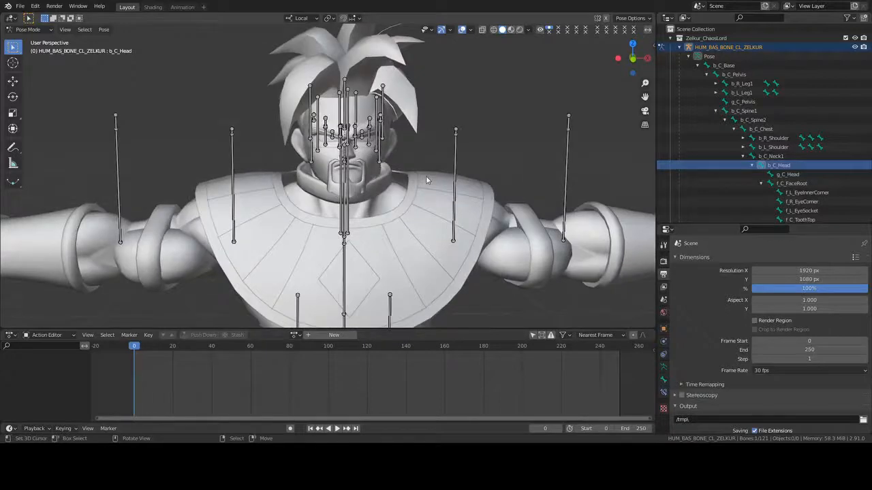
{"action": "key", "text": "r"}
{"action": "key", "text": "r"}
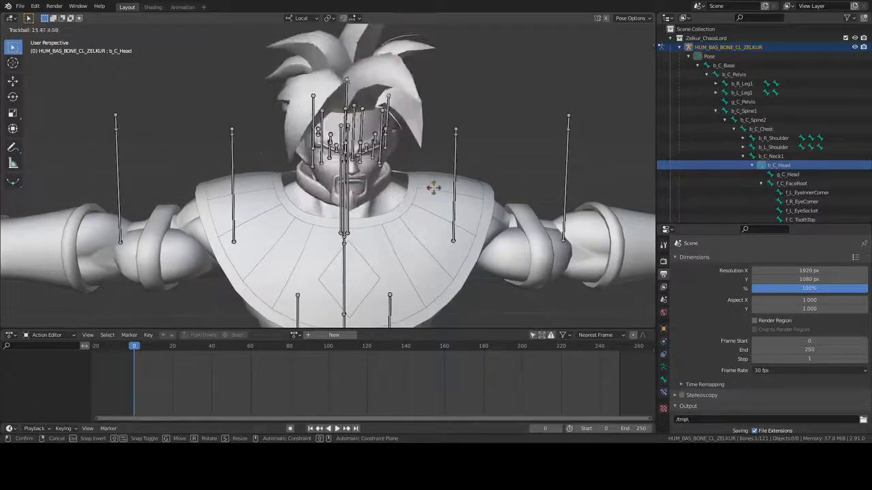
{"action": "right_click", "coordinate": [452, 194]}
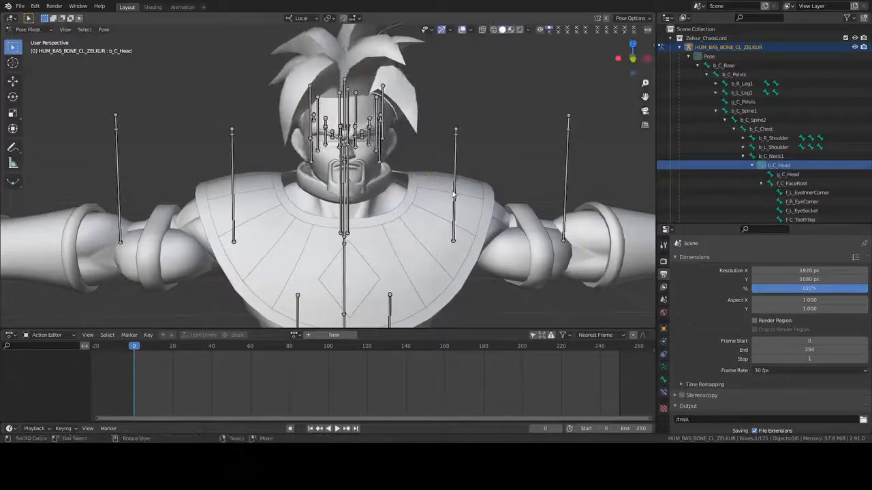
{"action": "key", "text": "r"}
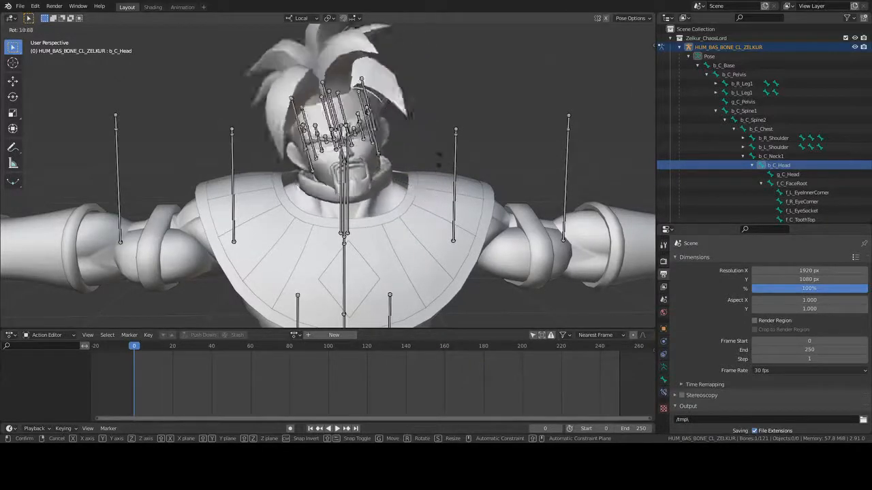
{"action": "right_click", "coordinate": [442, 171]}
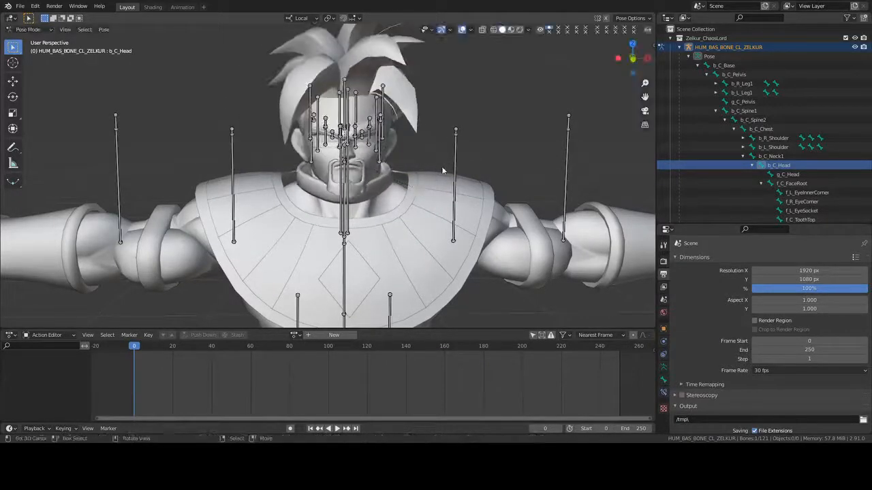
- Try rotating the head bone from the right, top and front orthographic views without keeping the rotations
{"action": "key", "text": "KP_3"}
{"action": "key", "text": "r"}
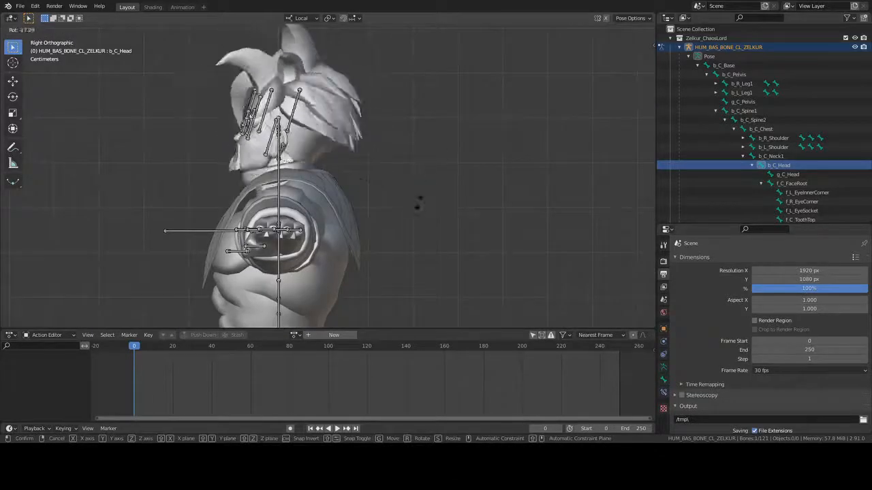
{"action": "key", "text": "r"}
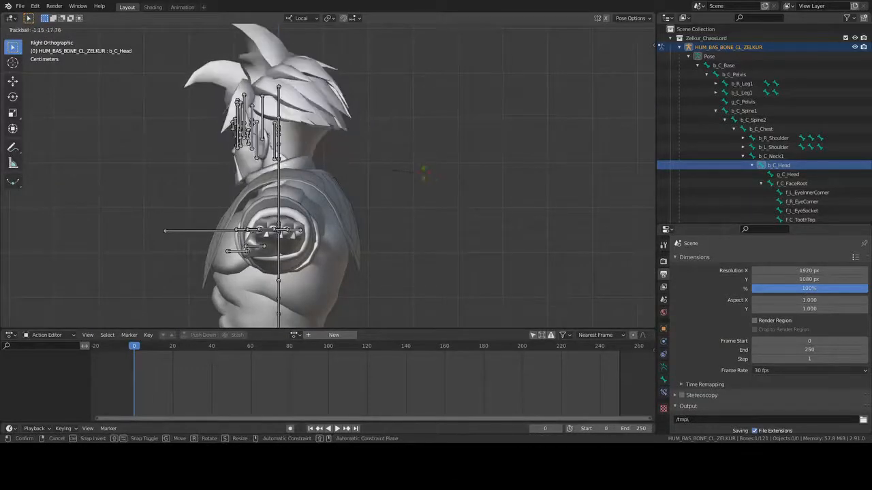
{"action": "left_click", "coordinate": [417, 173]}
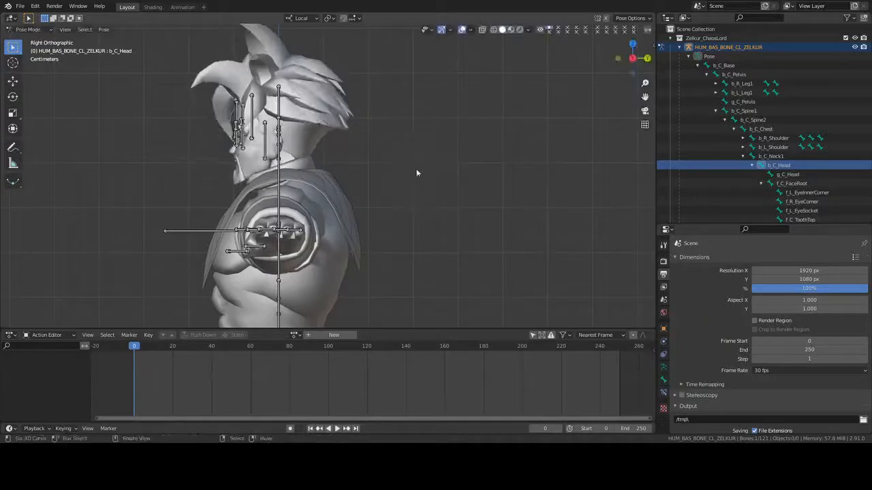
{"action": "scroll", "coordinate": [381, 177], "scroll_direction": "down", "scroll_amount": 4}
{"action": "key", "text": "KP_7"}
{"action": "key", "text": "r"}
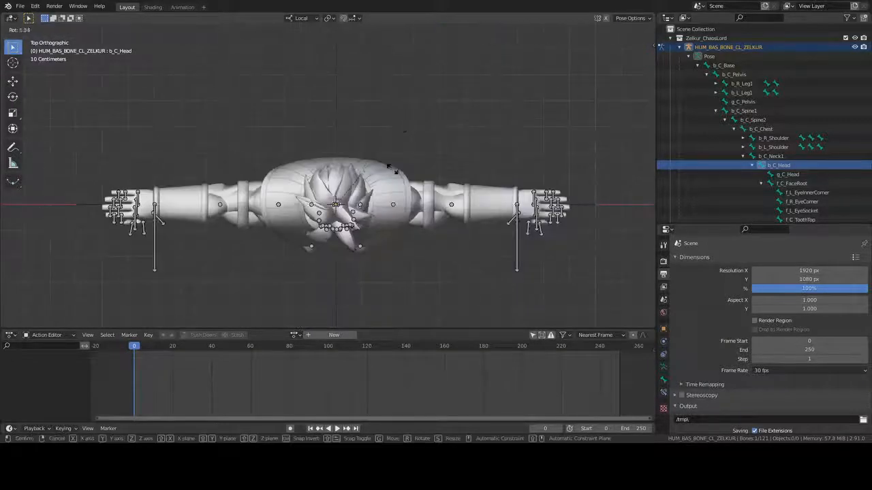
{"action": "left_click", "coordinate": [410, 183]}
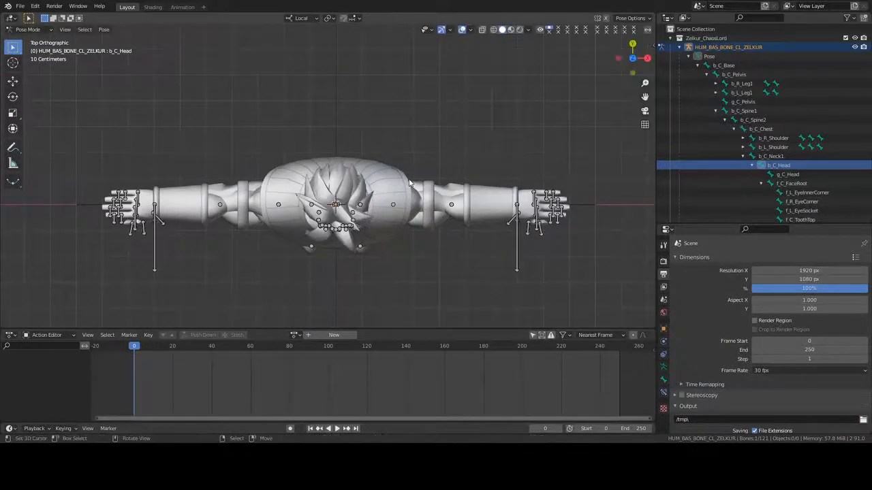
{"action": "key", "text": "KP_1"}
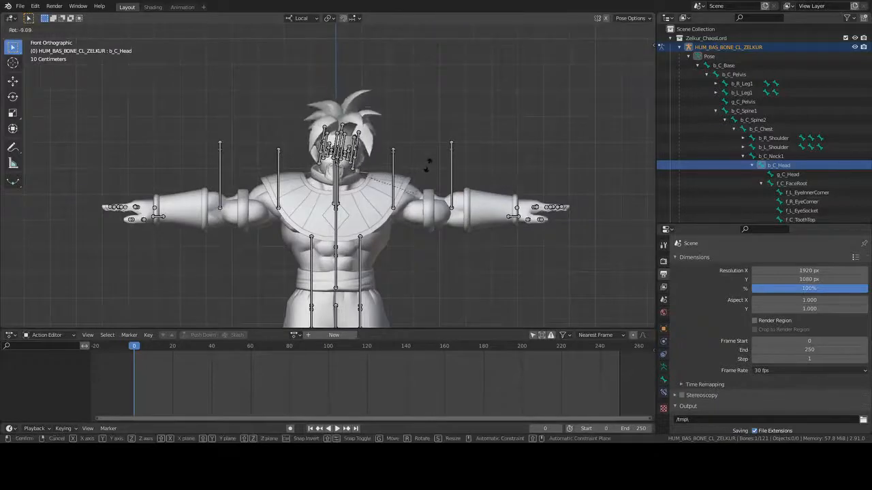
{"action": "scroll", "coordinate": [404, 181], "scroll_direction": "up", "scroll_amount": 5}
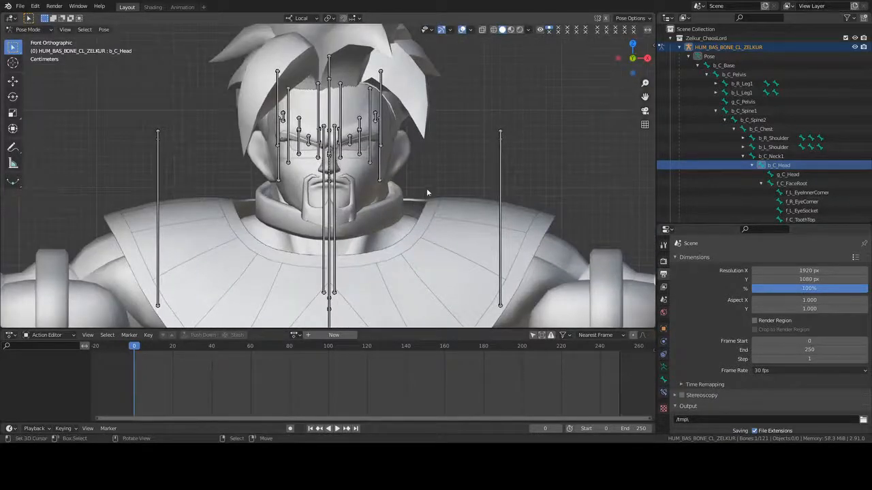
- Select the three overlapping bones at the upper arm within the b_R_Shoulder chain
{"action": "scroll", "coordinate": [426, 188], "scroll_direction": "down", "scroll_amount": 3}
{"action": "scroll", "coordinate": [467, 210], "scroll_direction": "up", "scroll_amount": 2}
{"action": "left_click", "coordinate": [397, 157]}
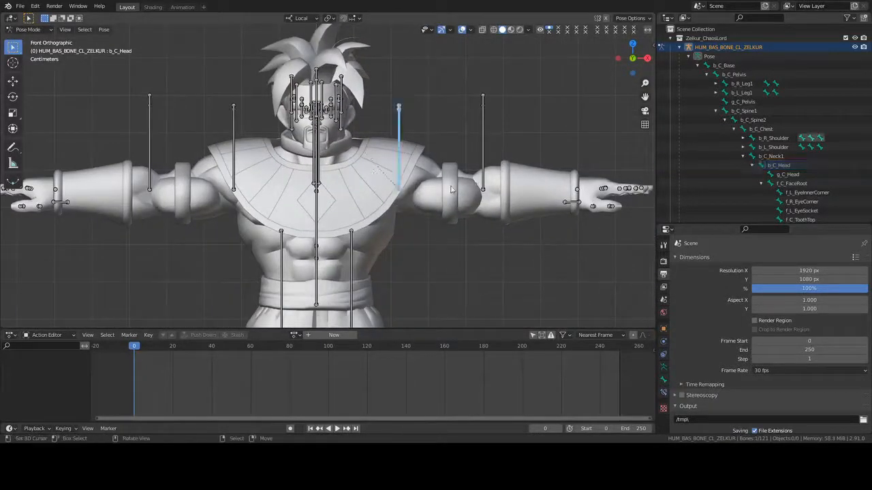
- Try rotating the selected upper arm bones in the front, right and top orthographic views, discarding each rotation
{"action": "key", "text": "r"}
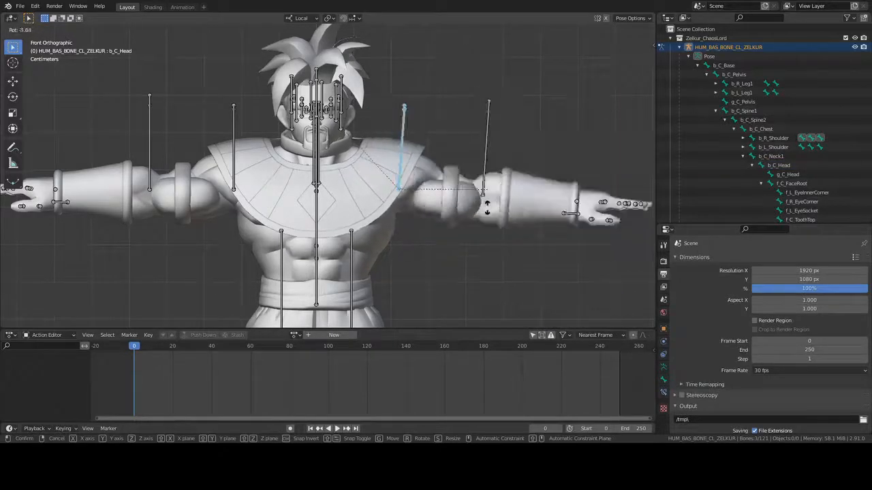
{"action": "key", "text": "KP_3"}
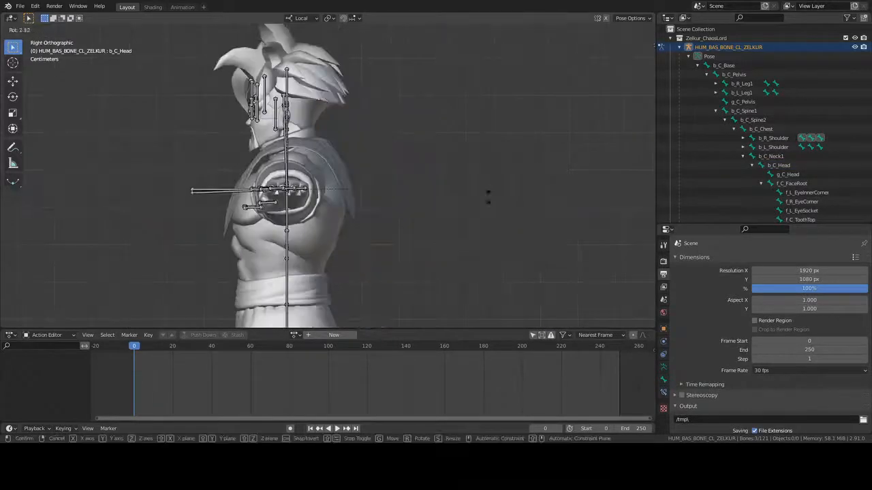
{"action": "key", "text": "KP_7"}
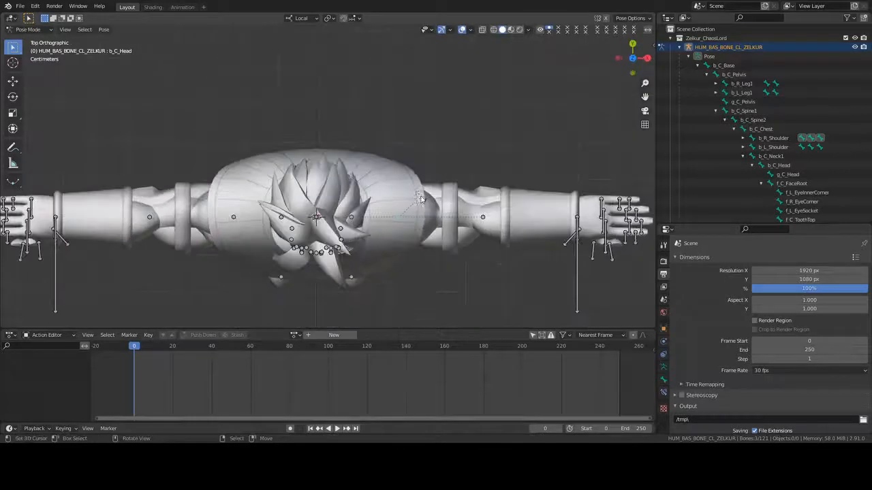
{"action": "left_click", "coordinate": [406, 236]}
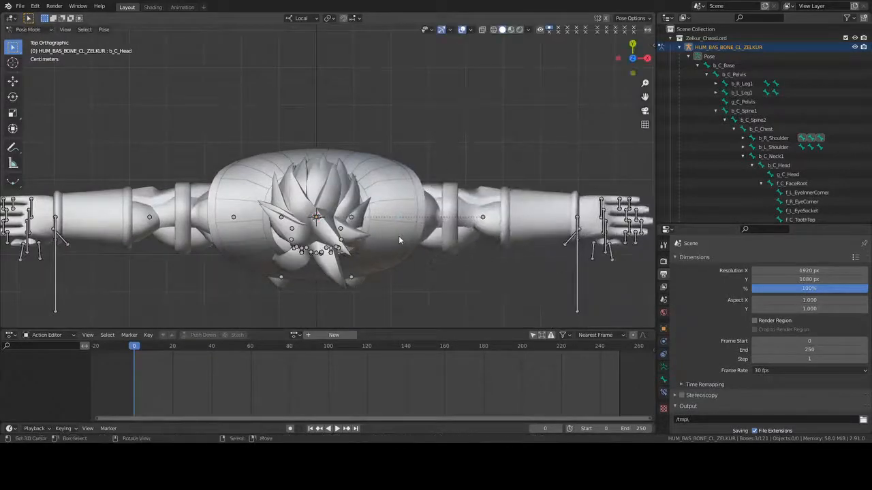
{"action": "key", "text": "KP_1"}
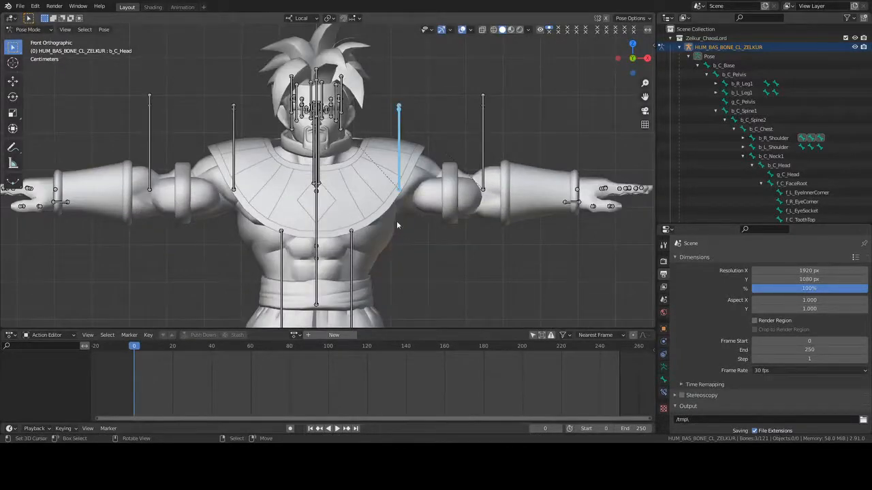
- Try rotating the selected upper arm bones from angled front, rear and low perspective views, cancelling each rotation
{"action": "middle_click_drag", "start_coordinate": [397, 221], "coordinate": [420, 222]}
{"action": "key", "text": "r"}
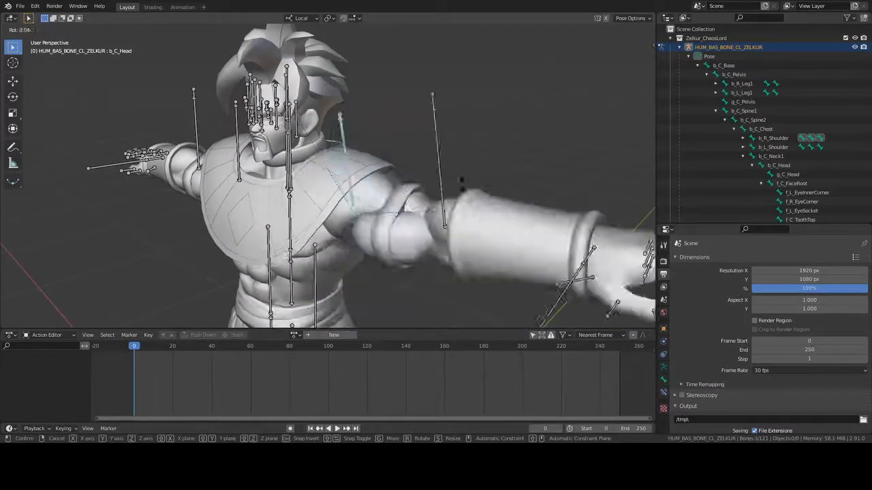
{"action": "right_click", "coordinate": [431, 212]}
{"action": "middle_click_drag", "start_coordinate": [431, 211], "coordinate": [436, 194]}
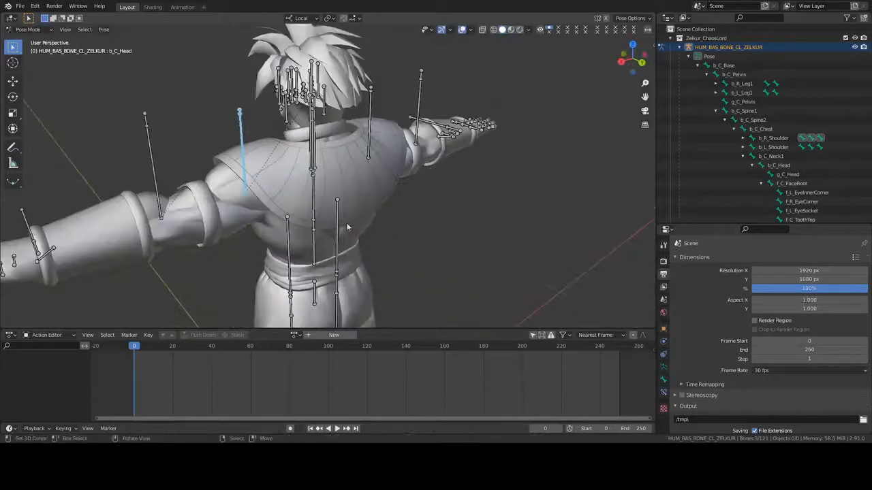
{"action": "key", "text": "r"}
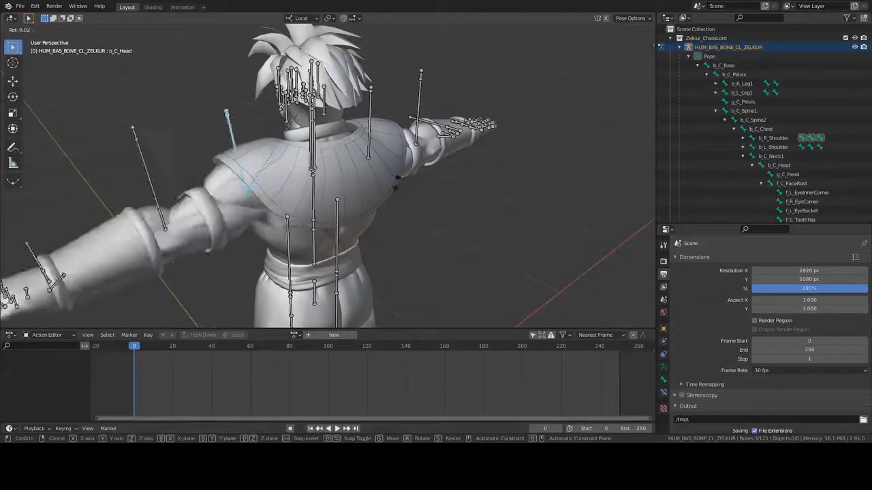
{"action": "right_click", "coordinate": [368, 216]}
{"action": "middle_click_drag", "start_coordinate": [366, 216], "coordinate": [349, 180]}
{"action": "key", "text": "r"}
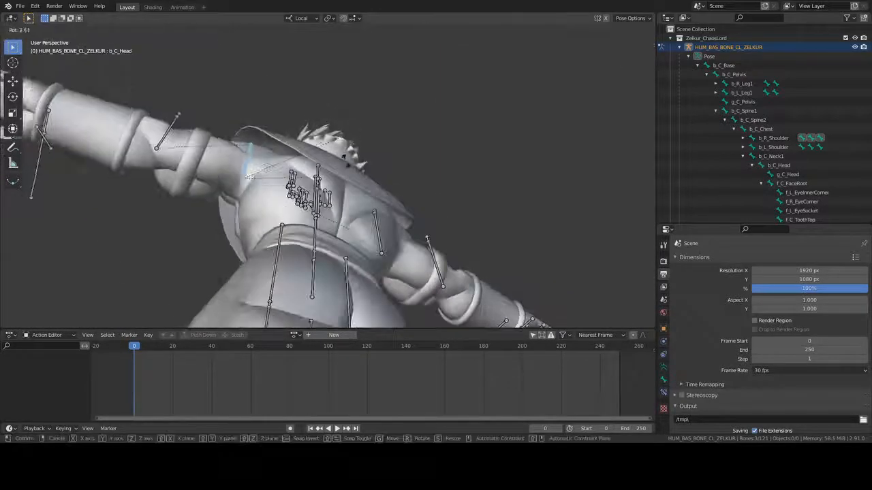
{"action": "right_click", "coordinate": [350, 228]}
- Show the keyframe insertion options for the selected upper arm bones with the character in front orthographic view
{"action": "middle_click_drag", "start_coordinate": [350, 228], "coordinate": [411, 196]}
{"action": "key", "text": "KP_1"}
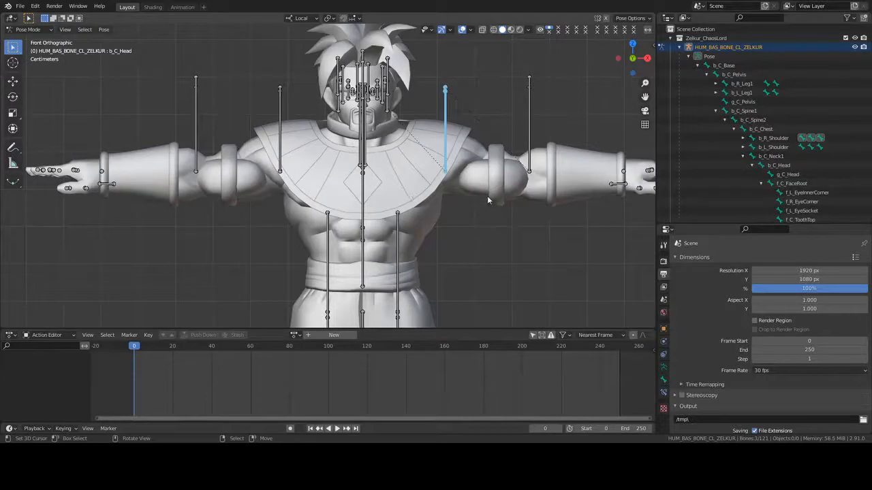
{"action": "scroll", "coordinate": [486, 191], "scroll_direction": "down", "scroll_amount": 2}
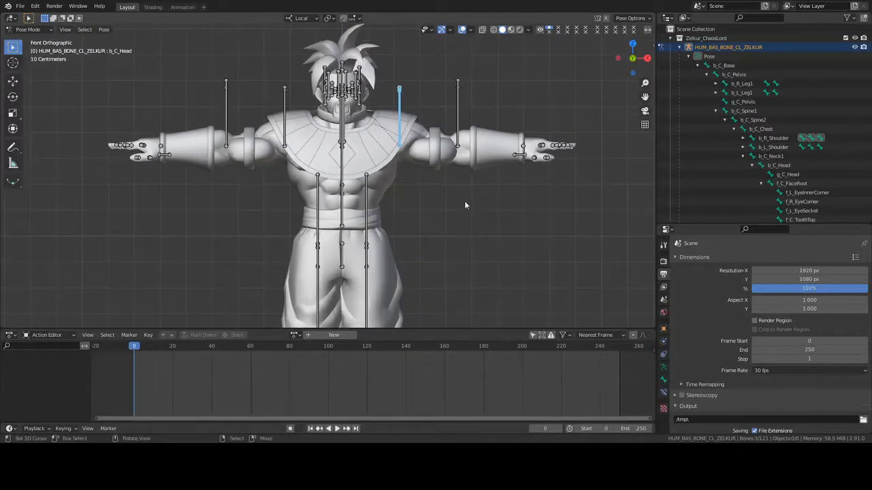
{"action": "key", "text": "i"}
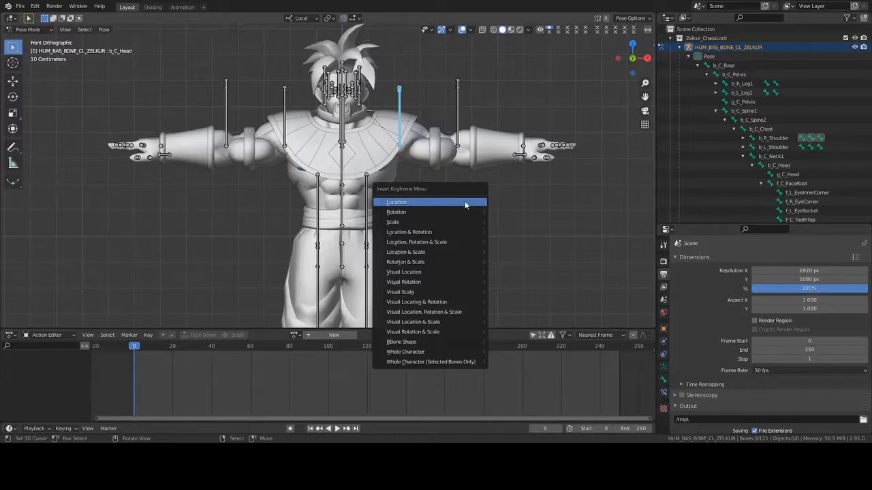
- Select the b_C_Chest bone and try scaling it down in the front orthographic view
{"action": "left_click", "coordinate": [343, 168]}
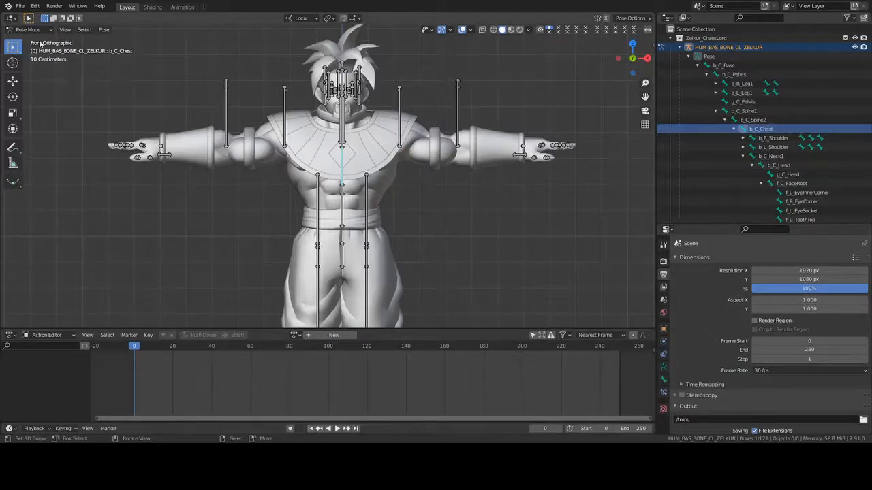
{"action": "middle_click_drag", "start_coordinate": [314, 169], "coordinate": [301, 169]}
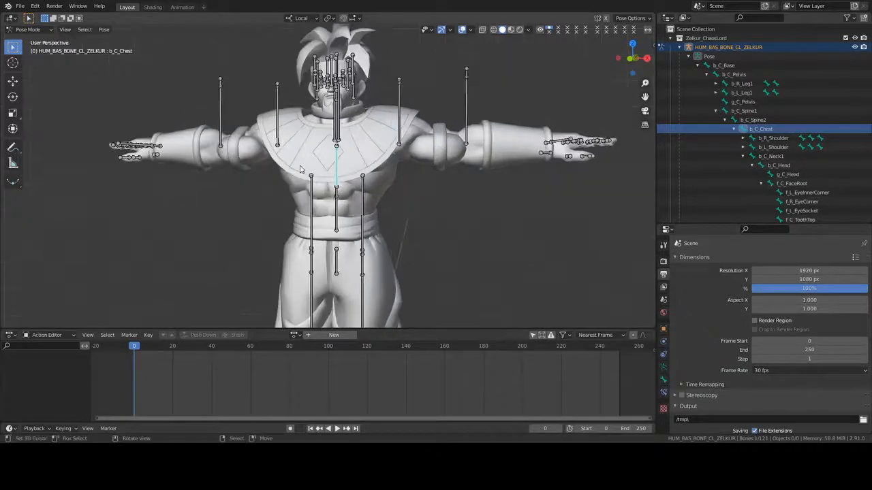
{"action": "key", "text": "KP_1"}
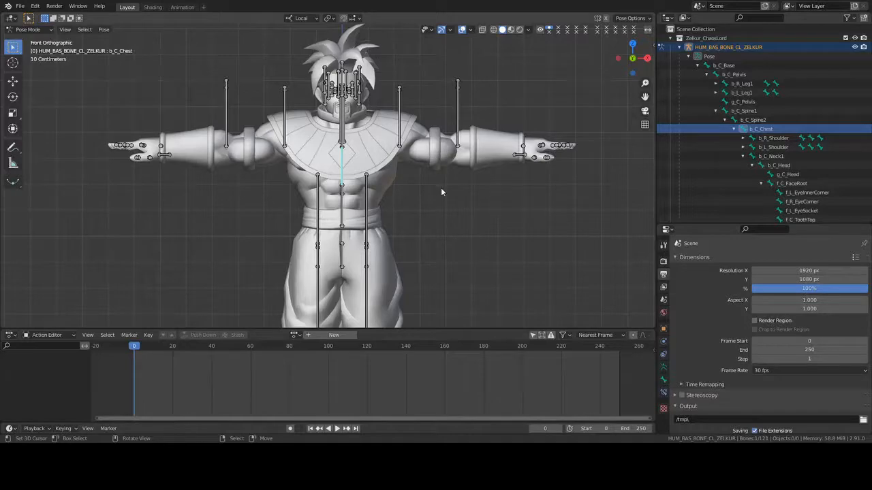
{"action": "key", "text": "s"}
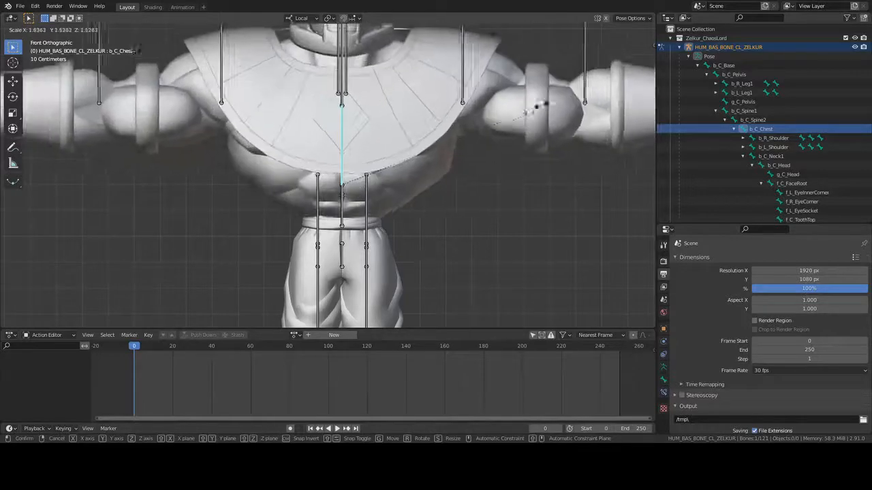
{"action": "left_click", "coordinate": [405, 149]}
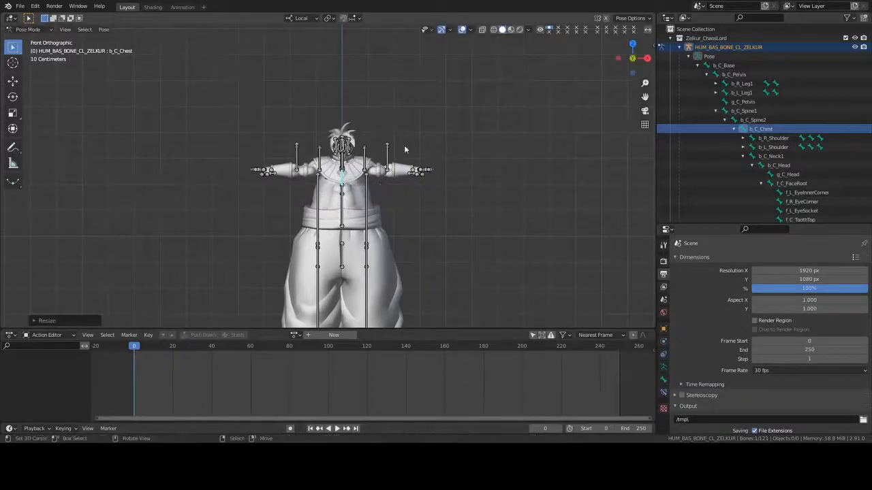
- Inspect the scaled character with the viewport overlays hidden, undo the chest scaling, and show the overlays again
{"action": "left_click", "coordinate": [461, 29]}
{"action": "scroll", "coordinate": [413, 152], "scroll_direction": "up", "scroll_amount": 2}
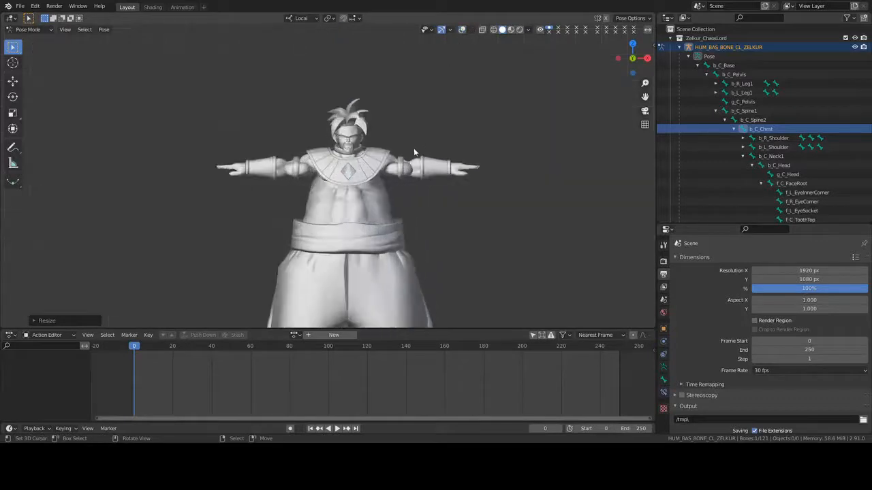
{"action": "scroll", "coordinate": [414, 140], "scroll_direction": "down", "scroll_amount": 2}
{"action": "key", "text": "ctrl+z"}
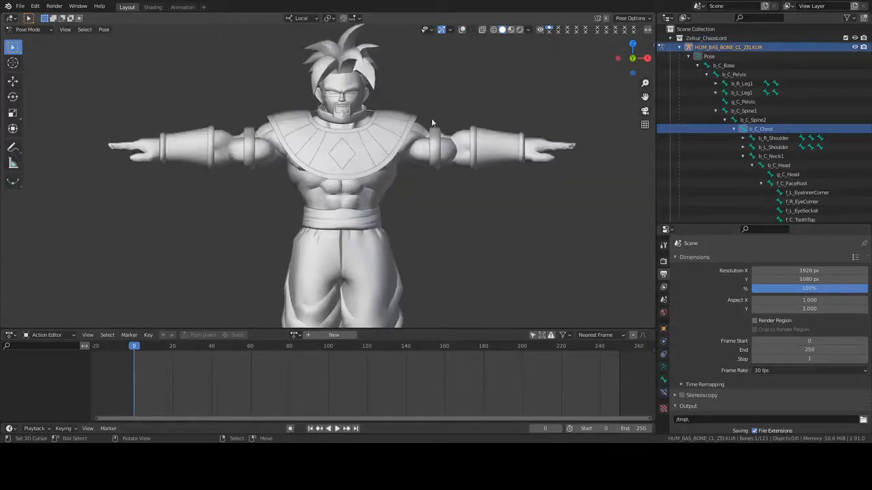
{"action": "left_click", "coordinate": [462, 30]}
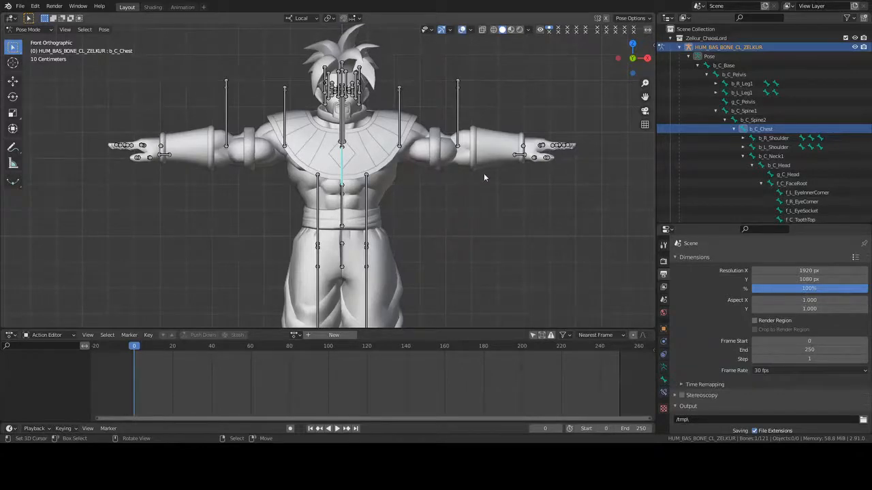
{"action": "key", "text": "s"}
{"action": "key", "text": "Escape"}
- Select the b_C_Head bone, rotate it from an angled perspective view, and try scaling it
{"action": "middle_click_drag", "start_coordinate": [491, 151], "coordinate": [402, 187]}
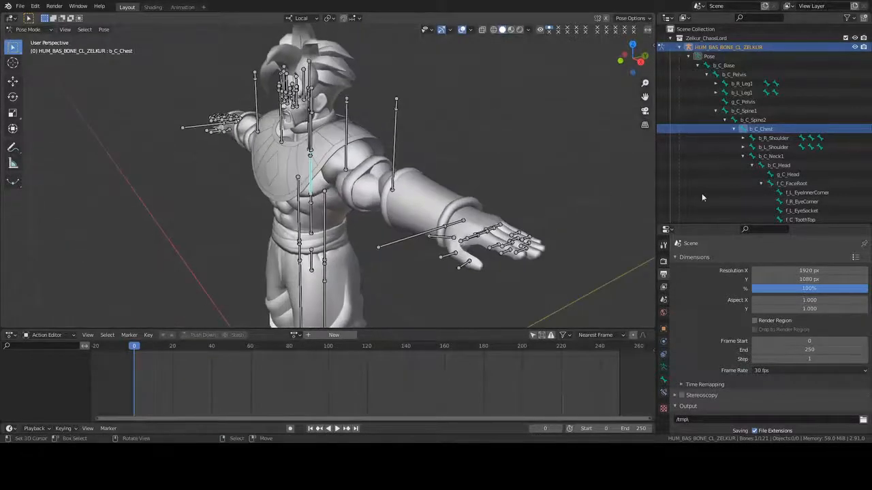
{"action": "left_click", "coordinate": [760, 165]}
{"action": "key", "text": "r"}
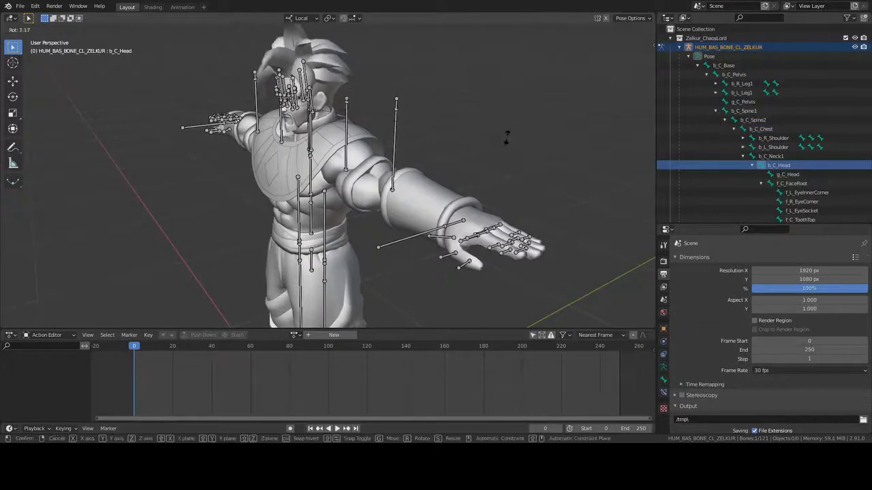
{"action": "left_click", "coordinate": [510, 132]}
{"action": "key", "text": "s"}
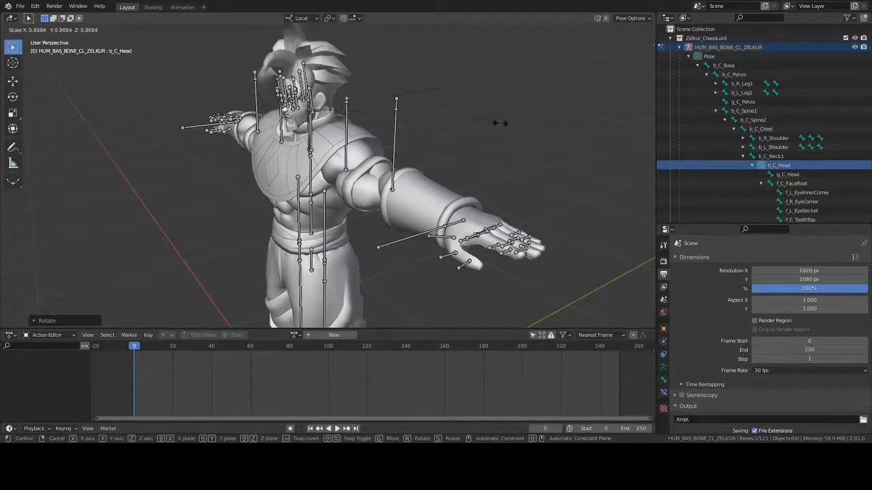
{"action": "key", "text": "Escape"}
- Clear the rotation of the b_C_Head bone and return to the front orthographic view
{"action": "middle_click_drag", "start_coordinate": [425, 151], "coordinate": [482, 149]}
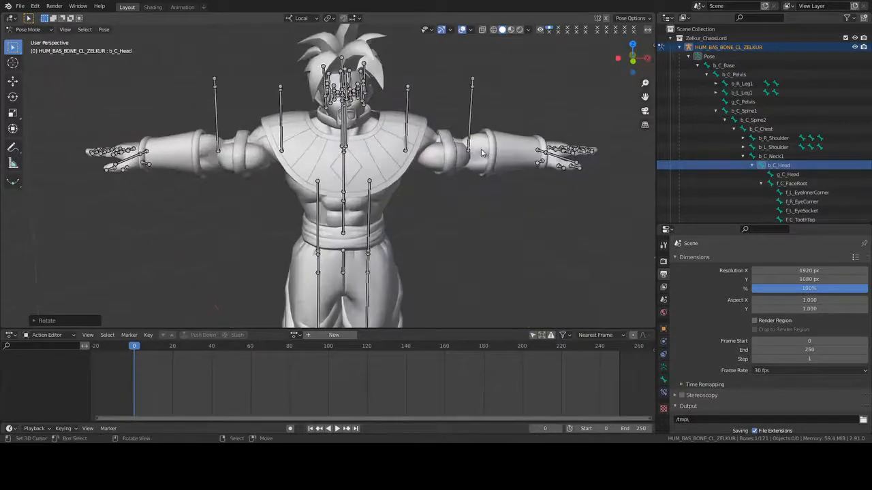
{"action": "key", "text": "alt+r"}
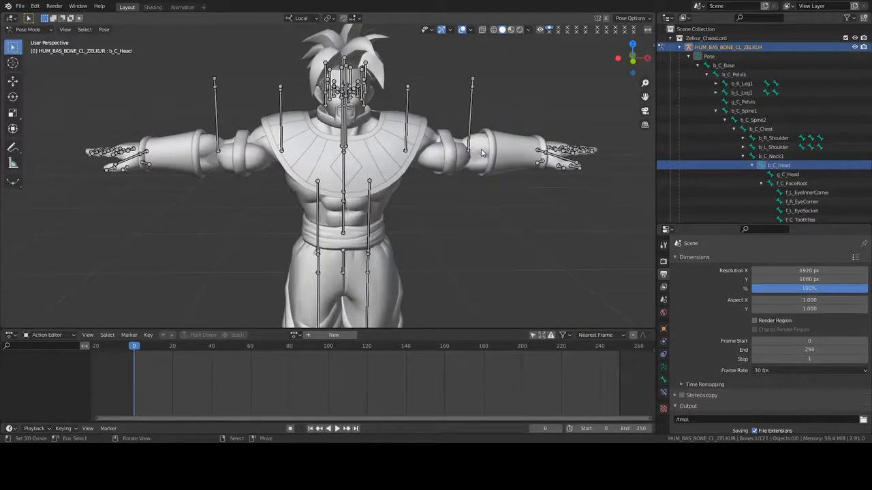
{"action": "key", "text": "KP_1"}
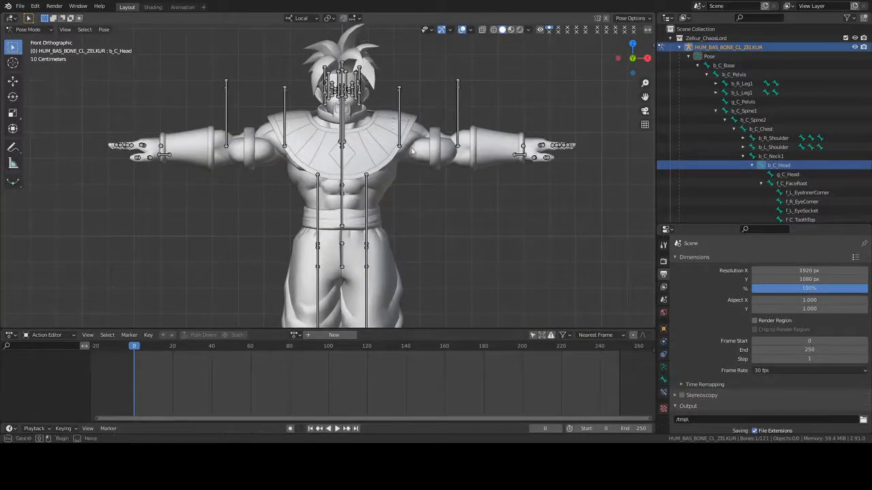
- Select the overlapping upper arm bones under b_R_Shoulder and exclude b_R_ArmorParts, keeping only b_R_Arm1 and b_R_ArmHelper selected
{"action": "left_click", "coordinate": [399, 140]}
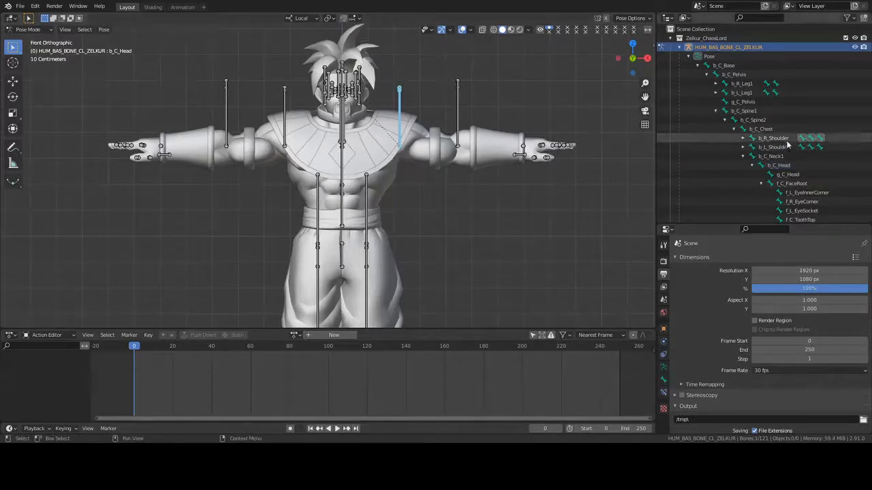
{"action": "left_click", "coordinate": [745, 139]}
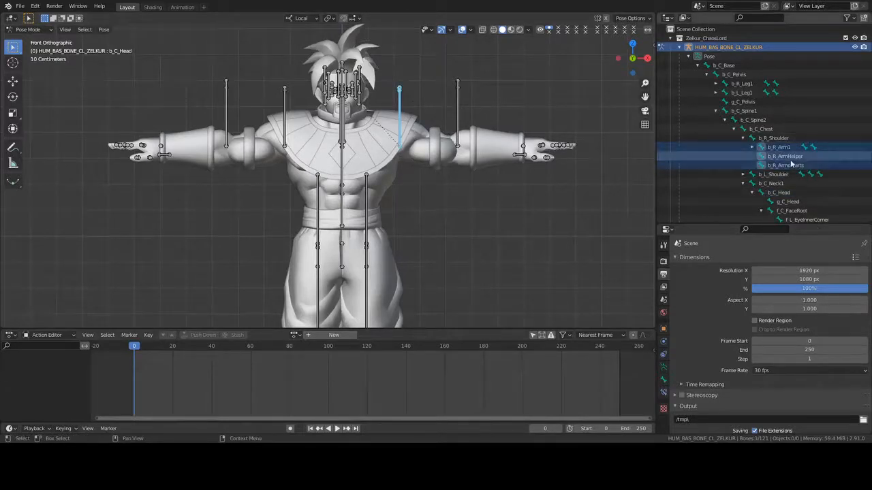
{"action": "left_click", "coordinate": [763, 166], "text": "ctrl"}
{"action": "left_click", "coordinate": [763, 166], "text": "ctrl"}
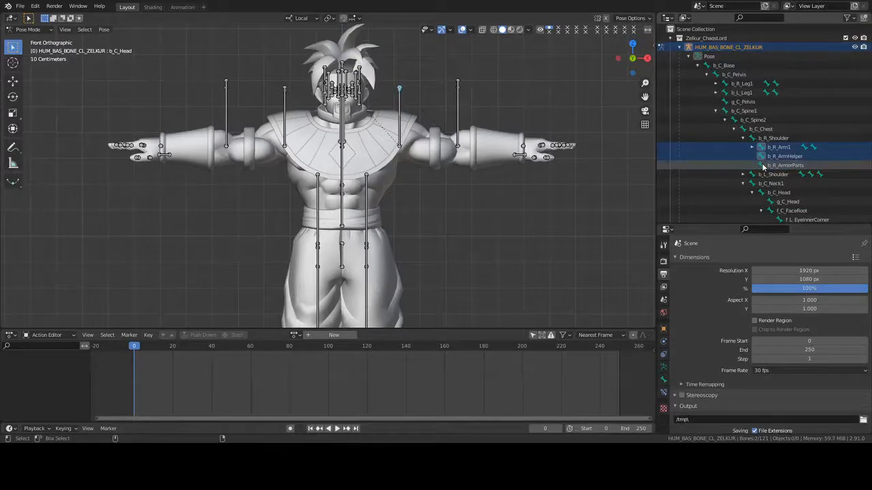
{"action": "left_click", "coordinate": [764, 167], "text": "ctrl"}
{"action": "left_click", "coordinate": [763, 167], "text": "ctrl"}
{"action": "left_click", "coordinate": [764, 158], "text": "ctrl"}
{"action": "left_click", "coordinate": [765, 158], "text": "ctrl"}
{"action": "left_click", "coordinate": [763, 158], "text": "ctrl"}
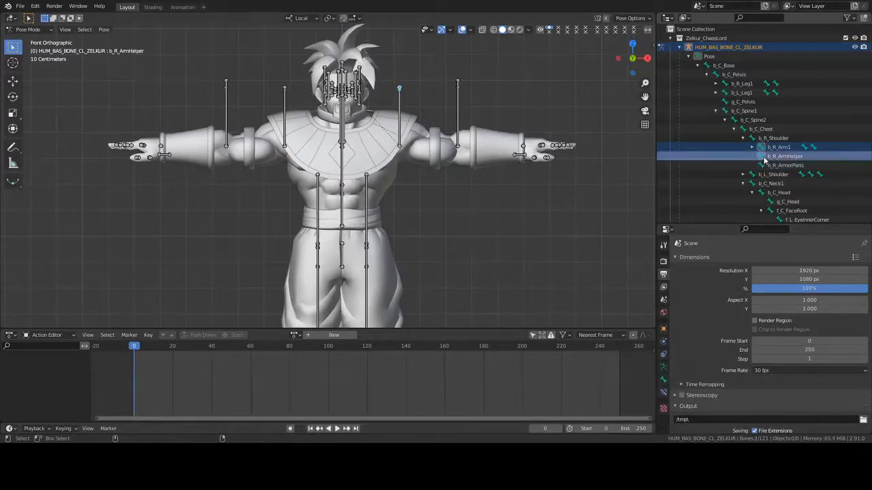
{"action": "left_click", "coordinate": [762, 166], "text": "ctrl"}
{"action": "left_click", "coordinate": [761, 167], "text": "ctrl"}
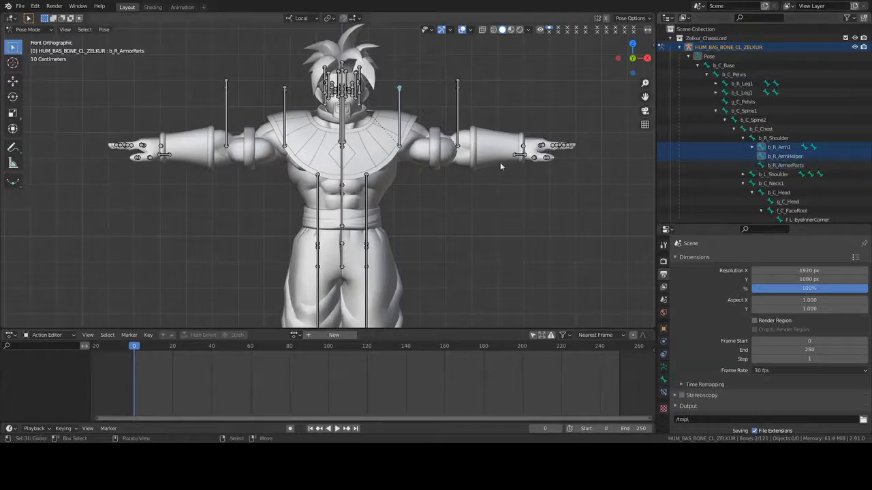
- Try rotating b_R_Arm1 and b_R_ArmHelper together from a slightly angled view, cancelling the rotation
{"action": "middle_click_drag", "start_coordinate": [500, 162], "coordinate": [492, 160]}
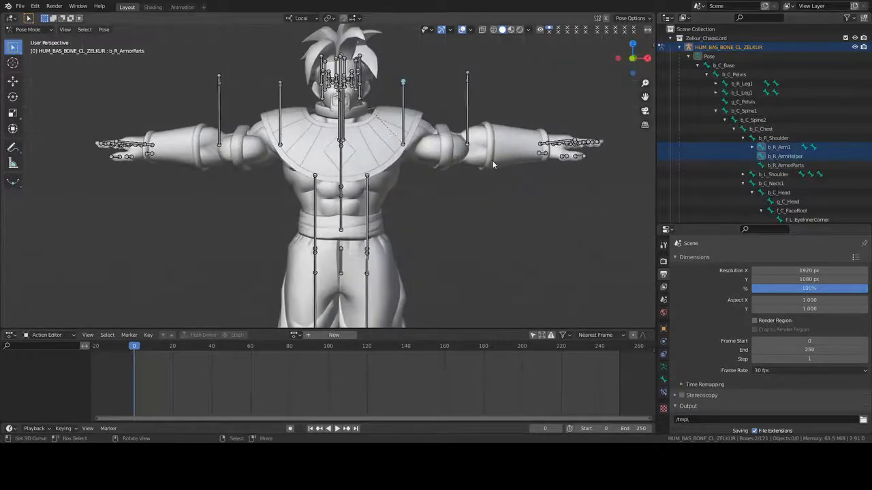
{"action": "left_click", "coordinate": [765, 149], "text": "ctrl"}
{"action": "left_click", "coordinate": [765, 156], "text": "ctrl"}
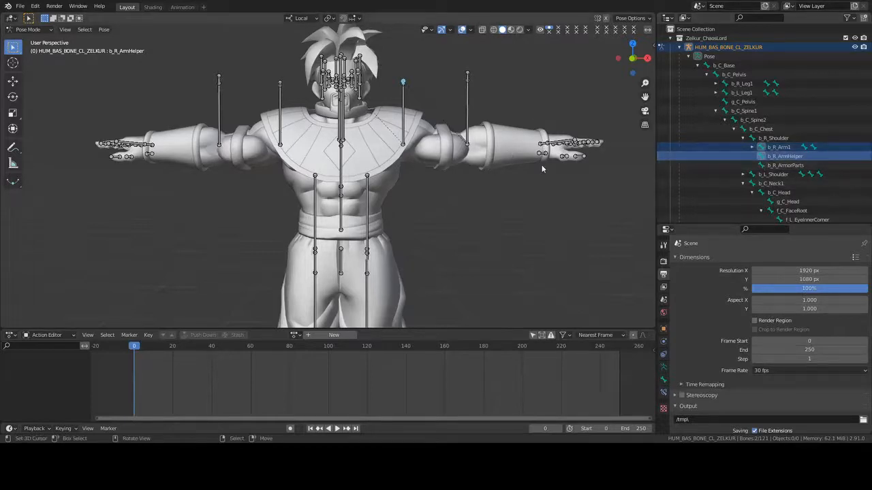
{"action": "key", "text": "r"}
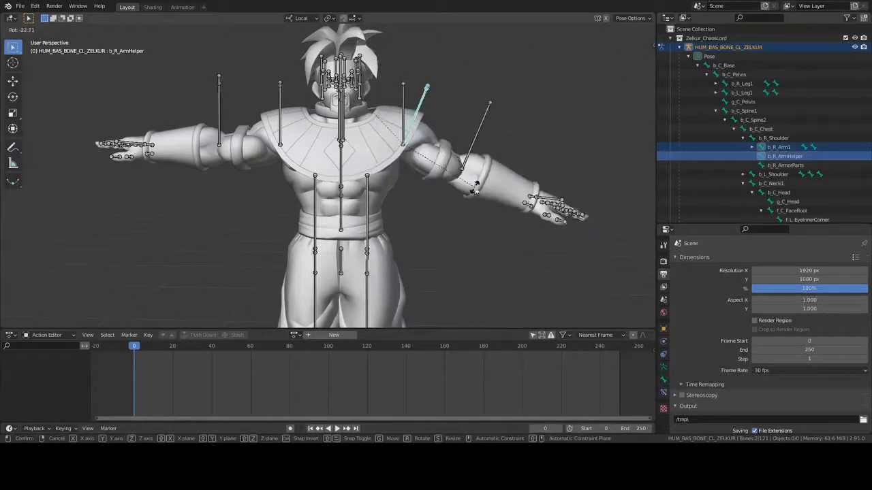
{"action": "right_click", "coordinate": [475, 188]}
- Try rotating the upper arm bones with b_R_ArmorParts added to the selection and again with it removed, cancelling both rotations
{"action": "left_click", "coordinate": [784, 164], "text": "ctrl"}
{"action": "key", "text": "r"}
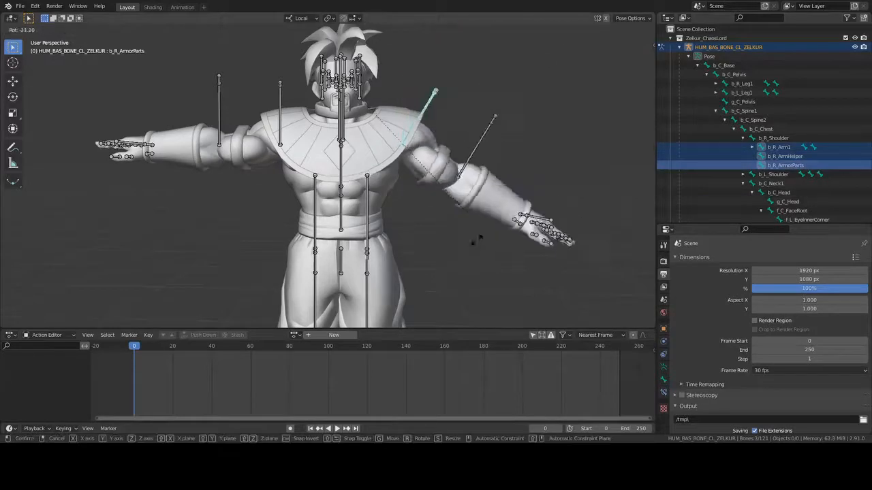
{"action": "right_click", "coordinate": [458, 192]}
{"action": "left_click", "coordinate": [761, 166], "text": "ctrl"}
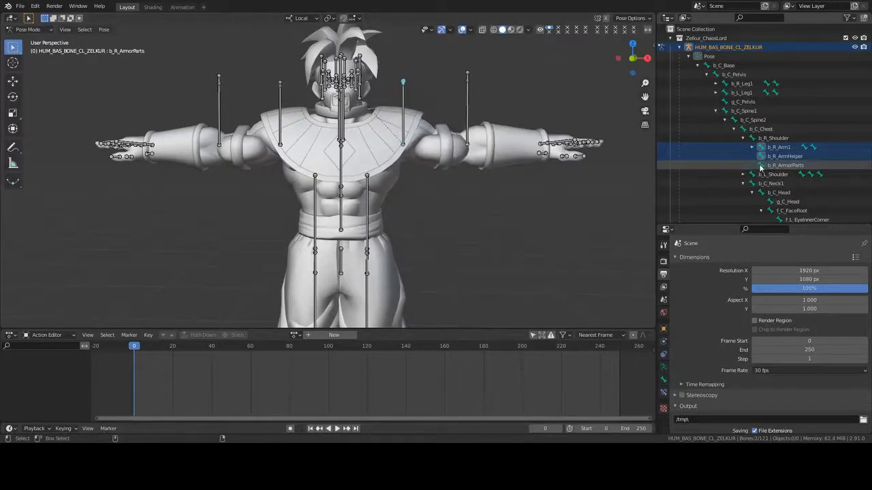
{"action": "key", "text": "r"}
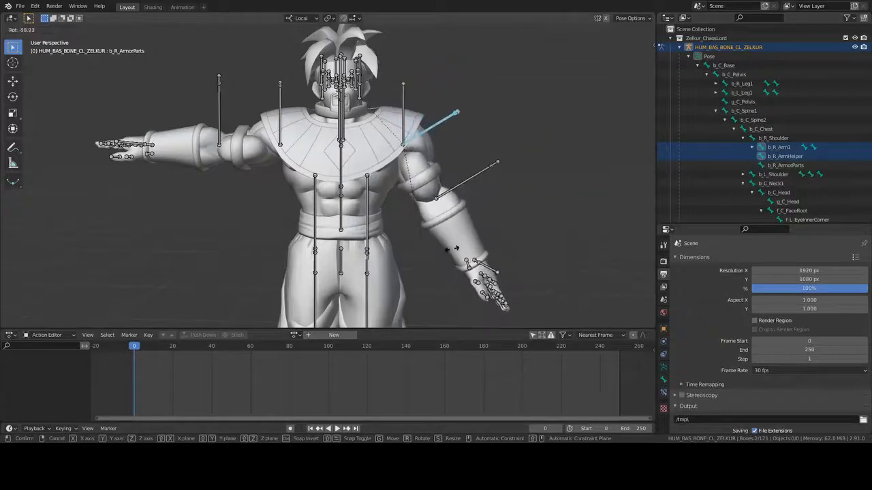
{"action": "right_click", "coordinate": [524, 209]}
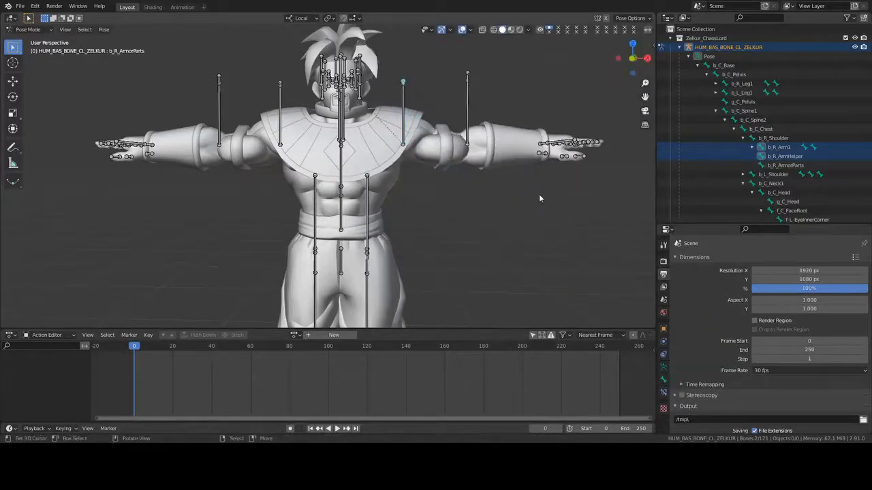
- Rotate b_R_Arm1 and b_R_ArmHelper about 72 degrees around their local Z axis to lower the arm
{"action": "key", "text": "r"}
{"action": "key", "text": "z"}
{"action": "key", "text": "z"}
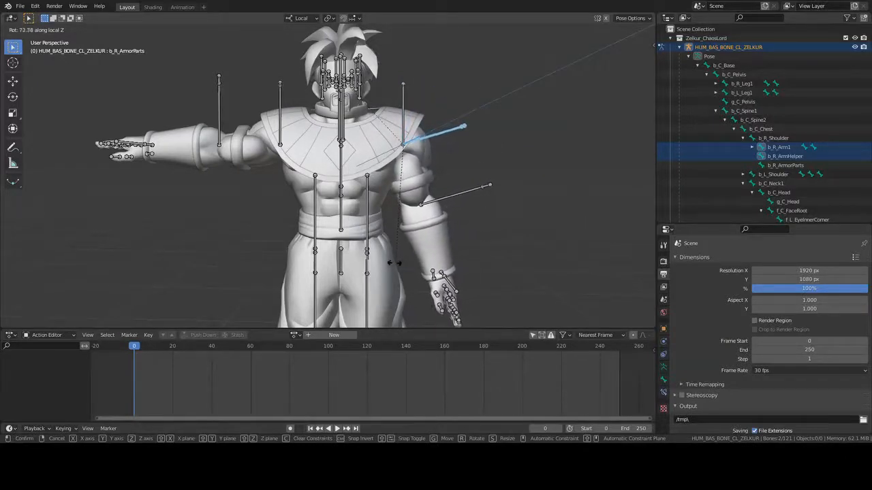
{"action": "left_click", "coordinate": [442, 238]}
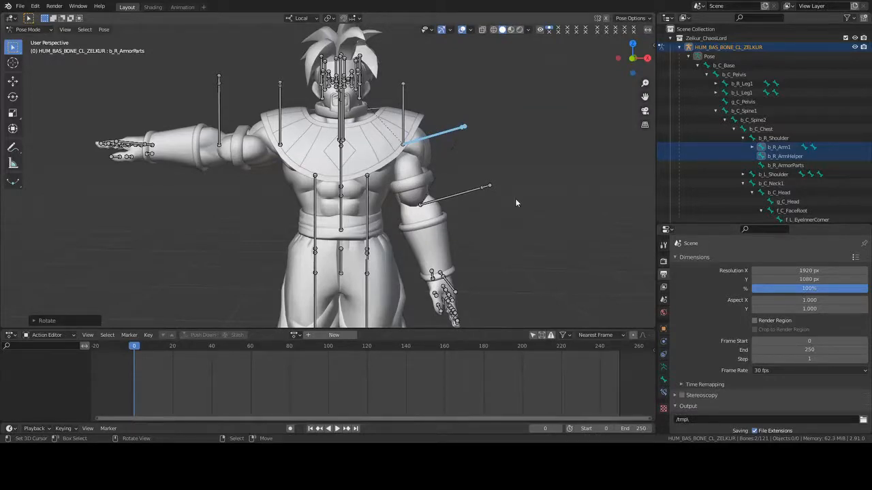
- Adjust the lowered upper arm's rotation with the Transform gizmo, swinging the arm slightly away from the body
{"action": "left_click", "coordinate": [13, 129]}
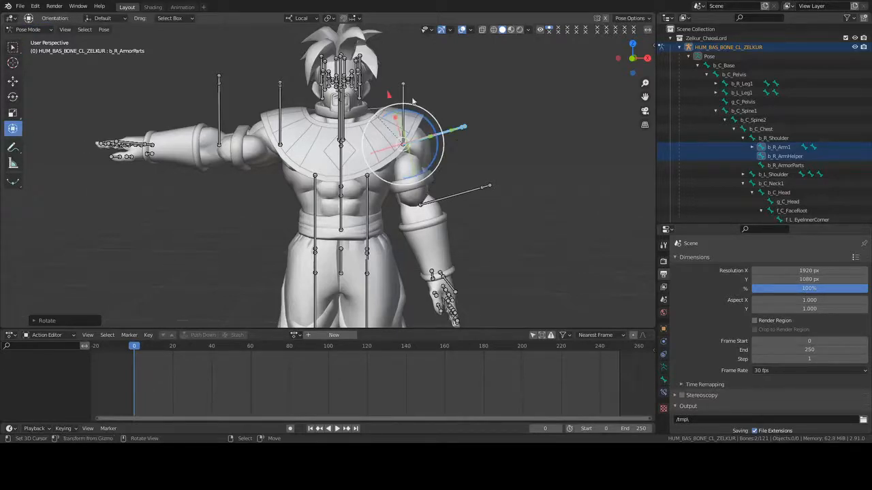
{"action": "middle_click_drag", "start_coordinate": [417, 108], "coordinate": [491, 159]}
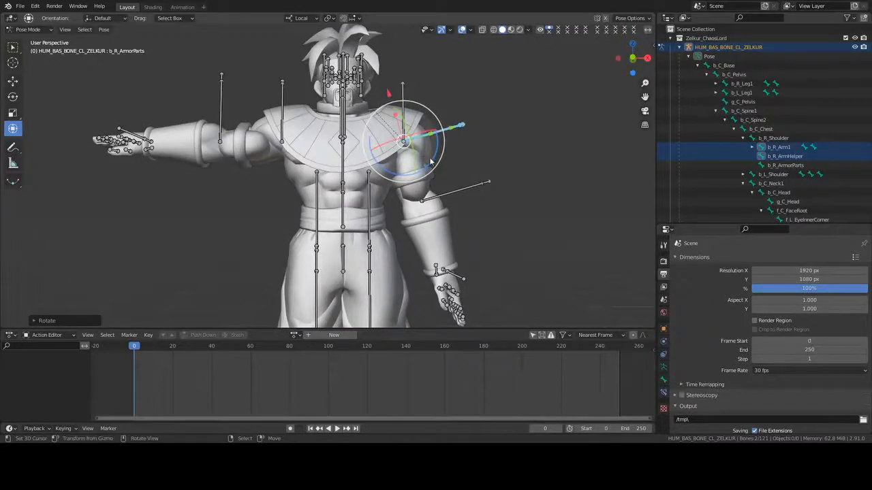
{"action": "left_click_drag", "start_coordinate": [399, 142], "coordinate": [461, 157]}
- Switch back to the selection tool and try freely rotating the upper arm bones, cancelling the rotation
{"action": "left_click", "coordinate": [13, 47]}
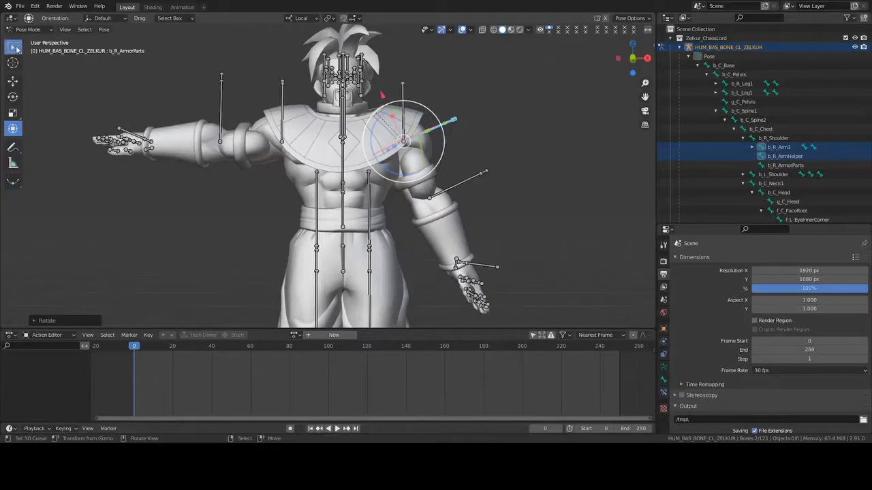
{"action": "key", "text": "r"}
{"action": "right_click", "coordinate": [440, 194]}
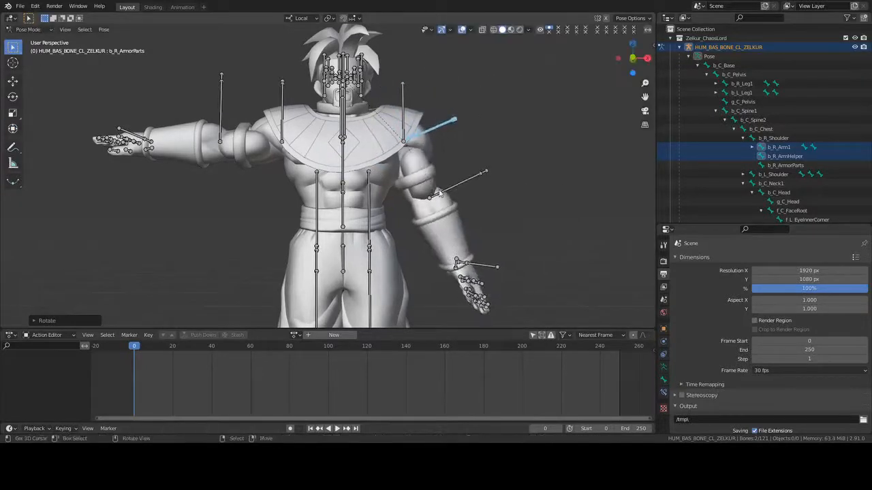
- Clear the rotation of b_R_Arm1 and b_R_ArmHelper, and rotate them around the global Z-toggled local axis to lower the arm beside the body
{"action": "key", "text": "KP_1"}
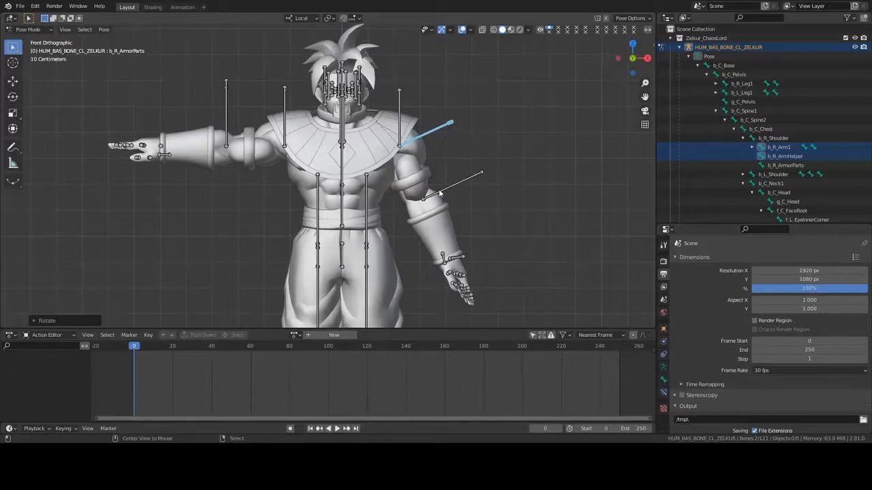
{"action": "key", "text": "alt+r"}
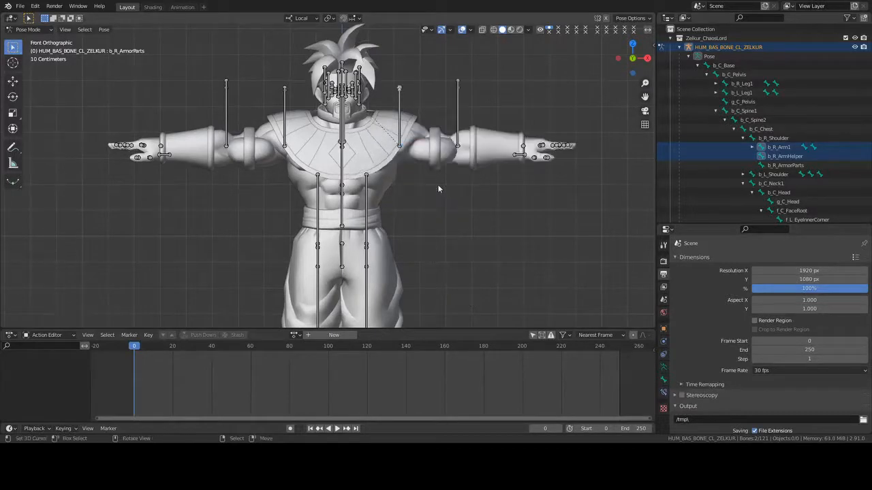
{"action": "key", "text": "r"}
{"action": "key", "text": "z"}
{"action": "key", "text": "z"}
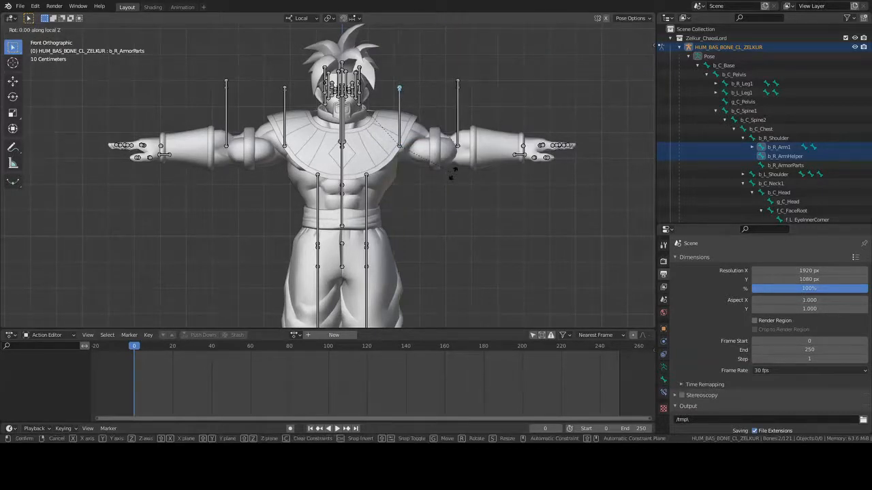
{"action": "left_click", "coordinate": [385, 217]}
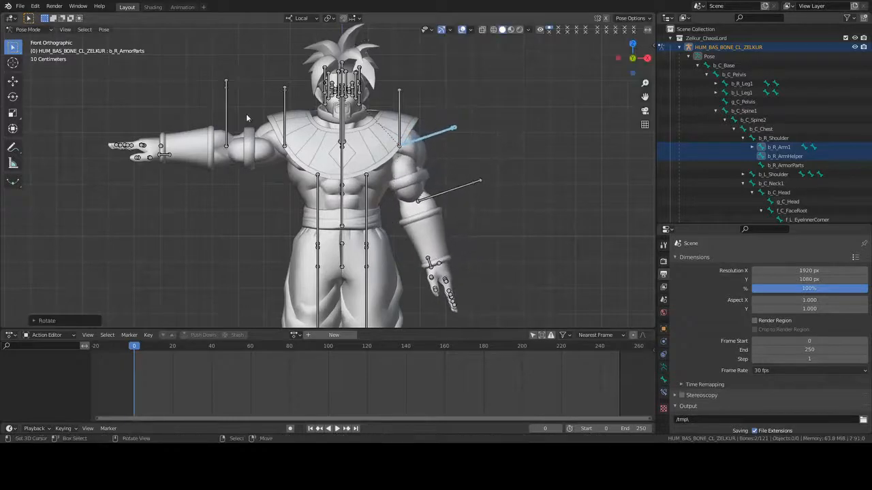
- Select b_L_Arm1 and b_L_ArmHelper and rotate them about -70 degrees around their local Z axis to match the lowered opposite arm
{"action": "left_click", "coordinate": [276, 112]}
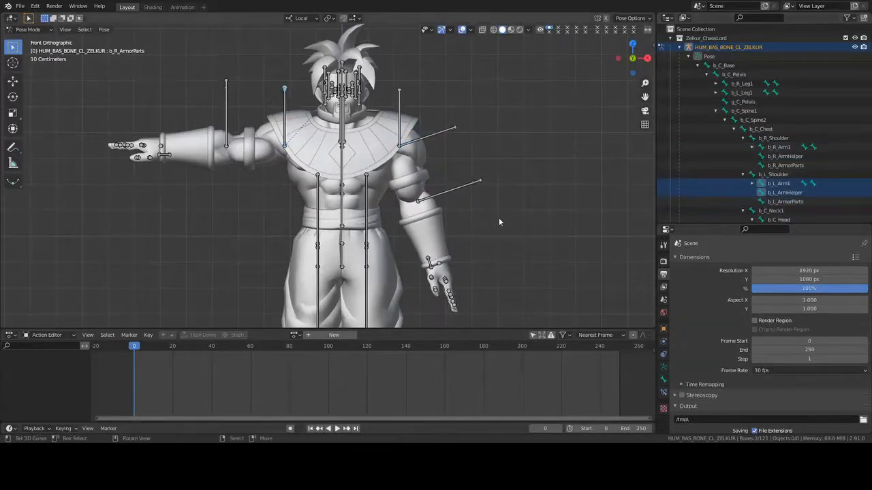
{"action": "key", "text": "r"}
{"action": "key", "text": "z"}
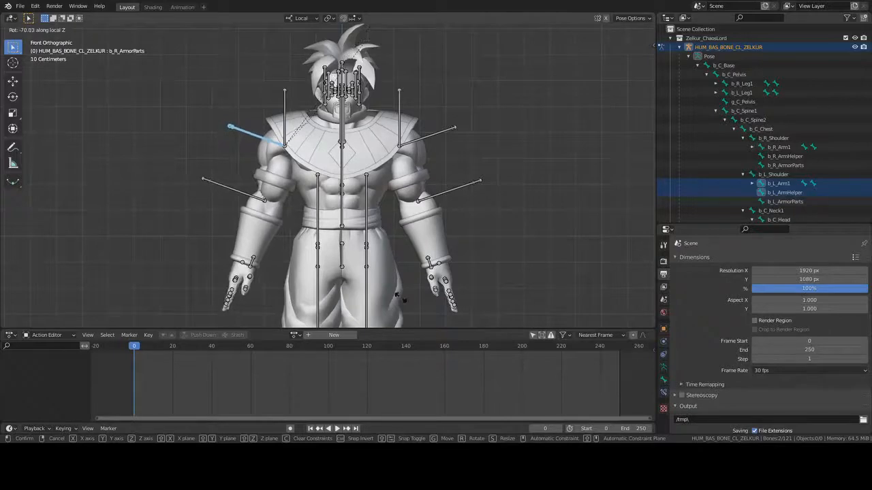
{"action": "left_click", "coordinate": [408, 292]}
- Examine the armature's bone layers by showing the second and third layers in turn, ending on the first layer
{"action": "middle_click_drag", "start_coordinate": [396, 209], "coordinate": [431, 191], "text": "shift"}
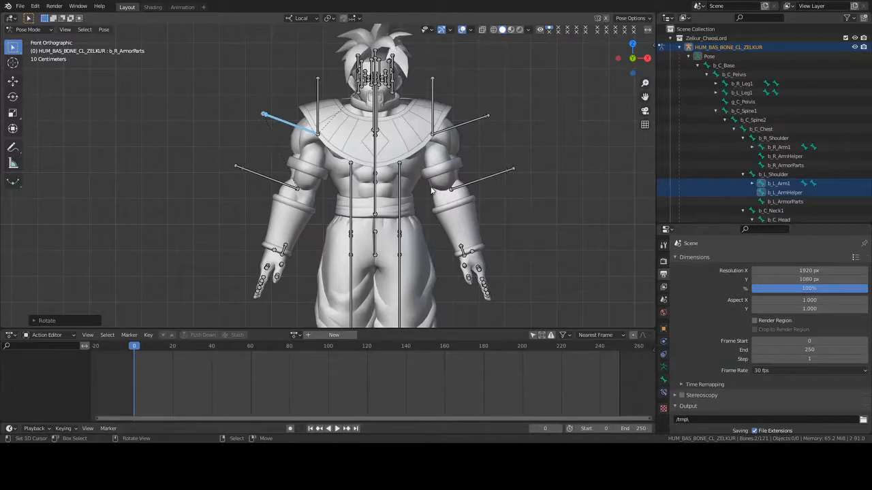
{"action": "middle_click_drag", "start_coordinate": [432, 191], "coordinate": [423, 160], "text": "shift"}
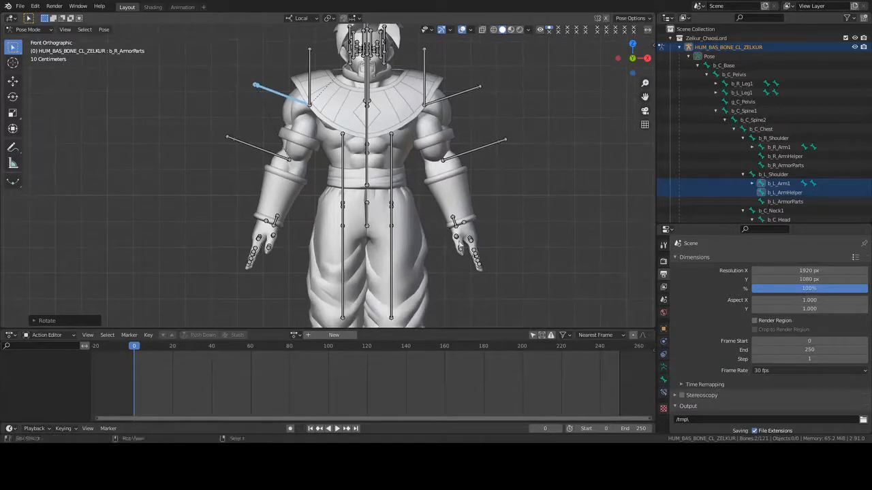
{"action": "middle_click_drag", "start_coordinate": [465, 260], "coordinate": [449, 238], "text": "shift"}
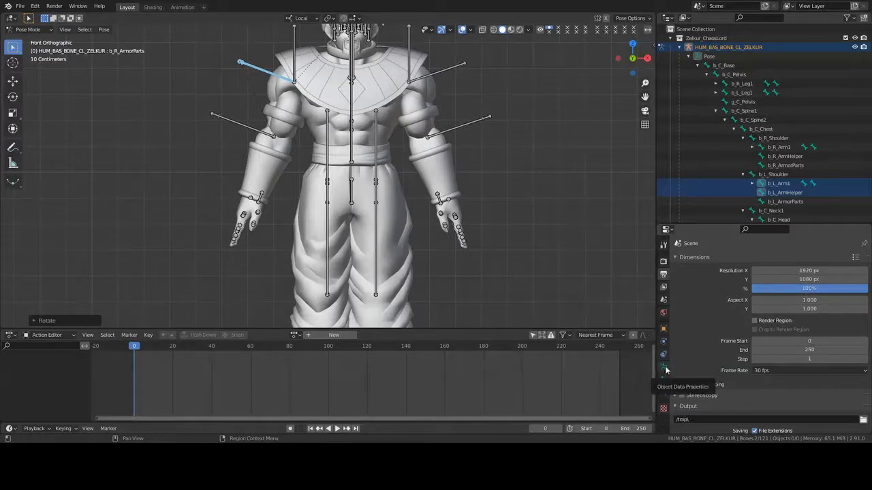
{"action": "left_click", "coordinate": [665, 368]}
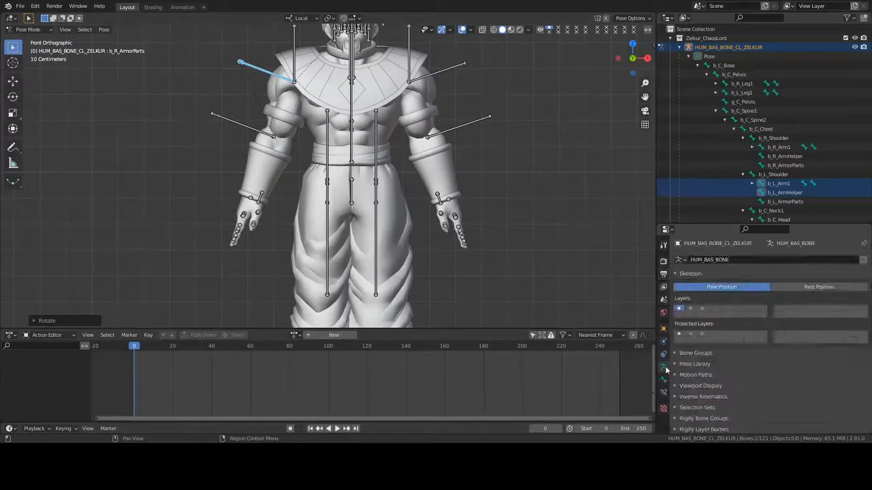
{"action": "left_click", "coordinate": [690, 309]}
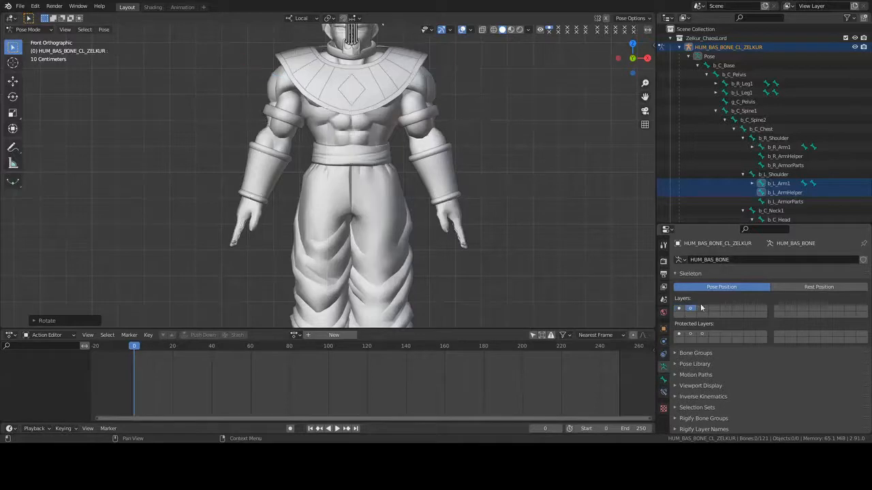
{"action": "left_click", "coordinate": [679, 308]}
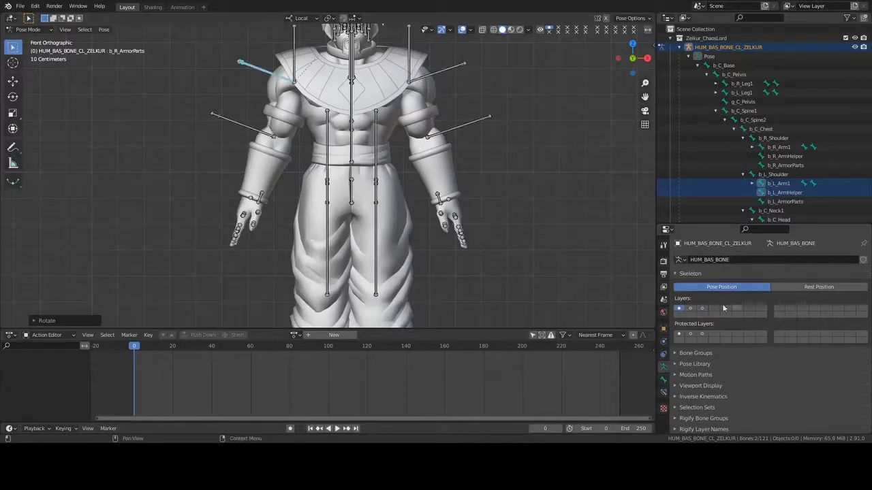
{"action": "middle_click_drag", "start_coordinate": [374, 83], "coordinate": [379, 148], "text": "shift"}
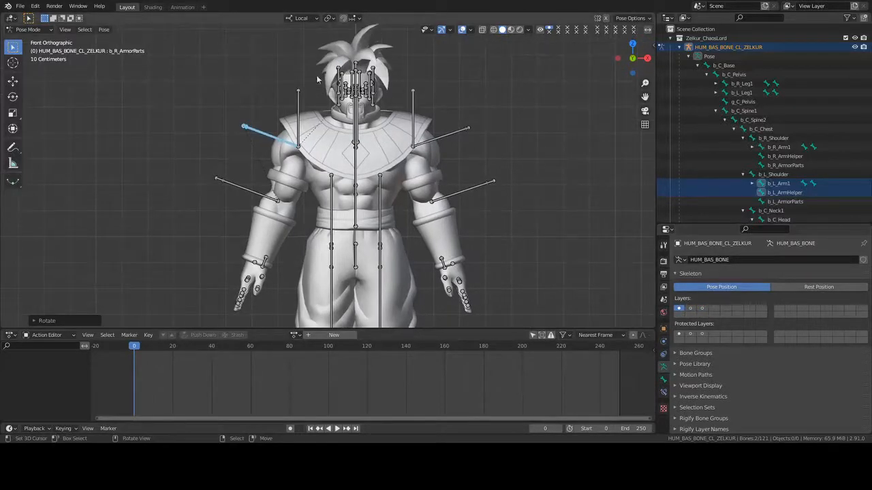
{"action": "left_click", "coordinate": [690, 309]}
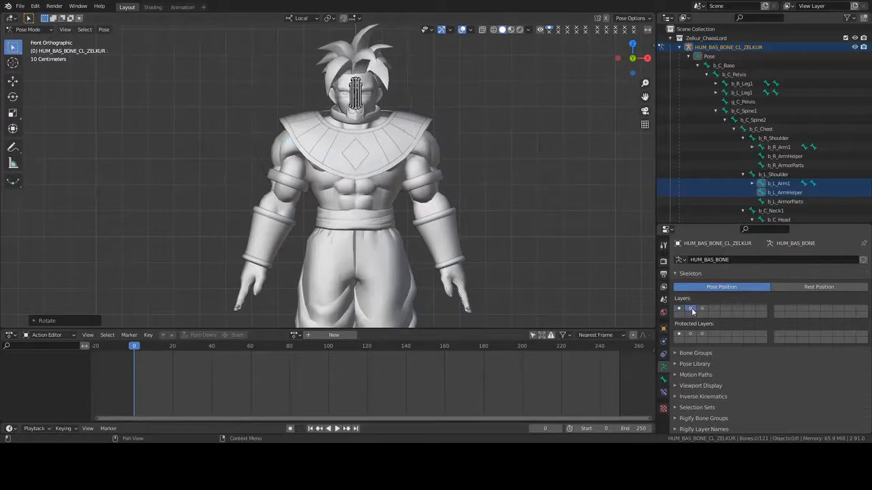
{"action": "left_click", "coordinate": [701, 309]}
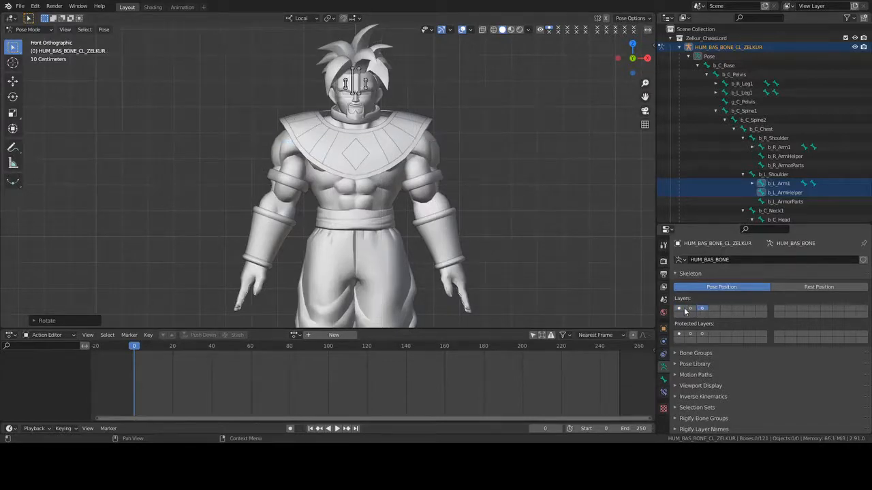
{"action": "left_click", "coordinate": [679, 309]}
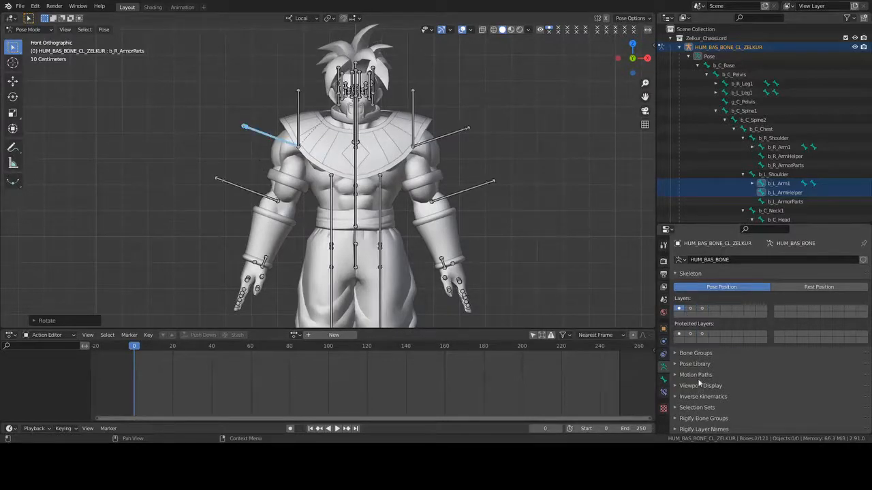
- Expand the armature's Pose Library settings, check the list of existing libraries, and look briefly into the Rhubarb Lipsync section
{"action": "left_click", "coordinate": [675, 363]}
{"action": "scroll", "coordinate": [678, 341], "scroll_direction": "down", "scroll_amount": 3}
{"action": "left_click", "coordinate": [679, 304]}
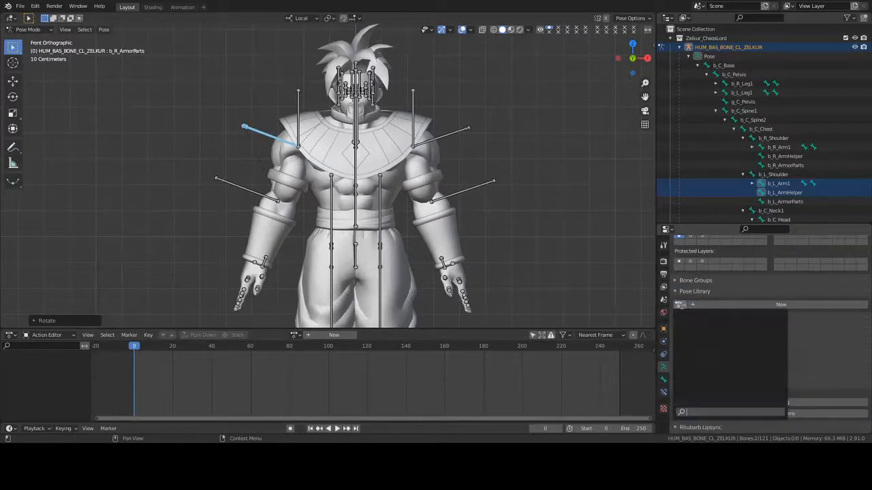
{"action": "left_click", "coordinate": [682, 332]}
{"action": "left_click", "coordinate": [703, 388]}
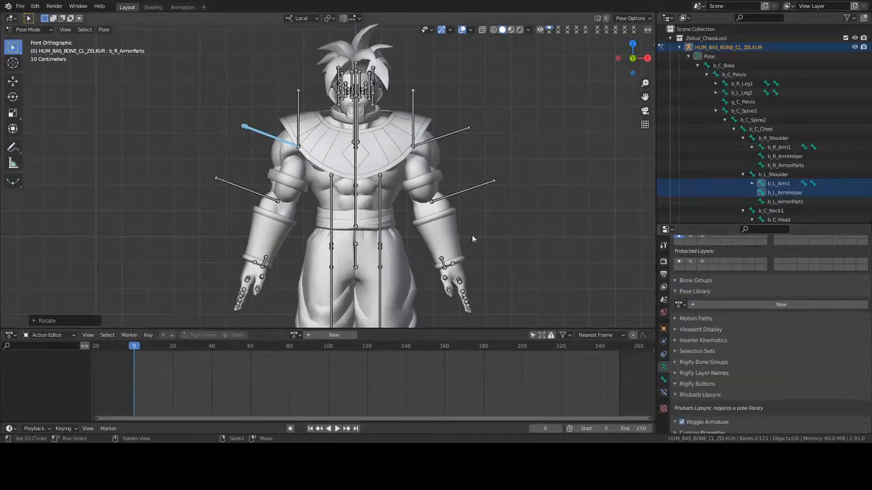
{"action": "left_click", "coordinate": [682, 395]}
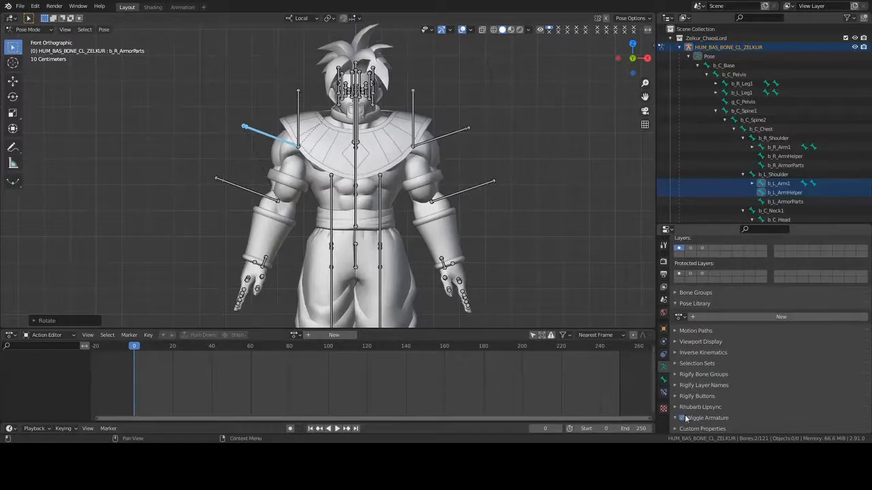
- Disable Wiggle Armature for the character's armature and save the file
{"action": "left_click", "coordinate": [685, 417]}
{"action": "scroll", "coordinate": [437, 208], "scroll_direction": "down", "scroll_amount": 1}
{"action": "middle_click_drag", "start_coordinate": [436, 213], "coordinate": [441, 191], "text": "shift"}
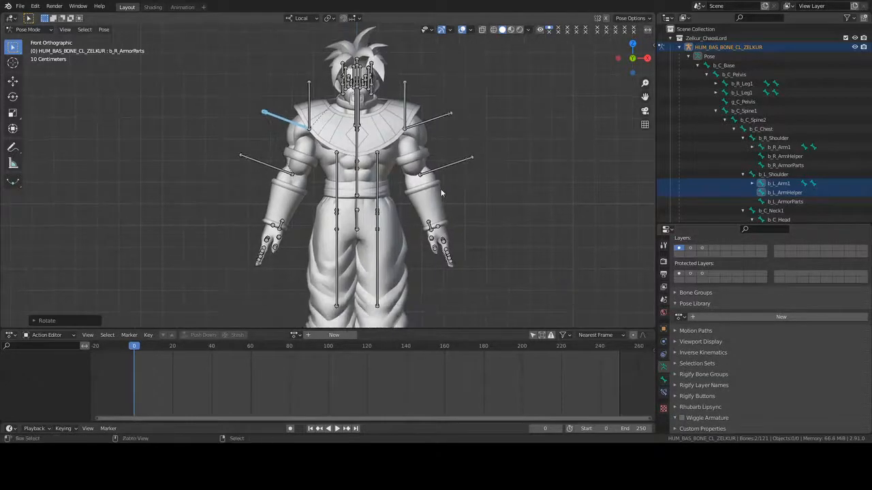
{"action": "key", "text": "ctrl+s"}
{"action": "left_click", "coordinate": [656, 364]}
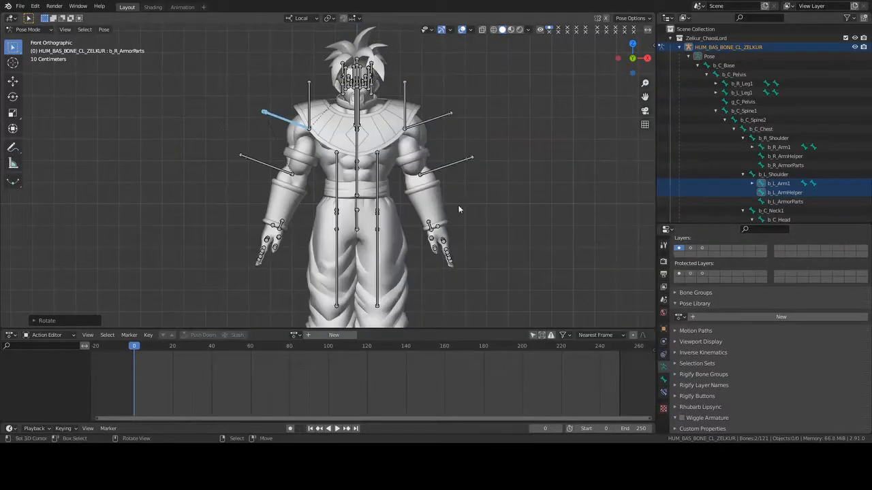
- Create a new pose library named PoseLib_.001 and protect it with a fake user
{"action": "mouse_move", "coordinate": [452, 243]}
{"action": "middle_mouse_down", "text": "shift"}
{"action": "mouse_move", "coordinate": [450, 231]}
{"action": "mouse_move", "coordinate": [446, 240]}
{"action": "middle_mouse_up", "text": "shift"}
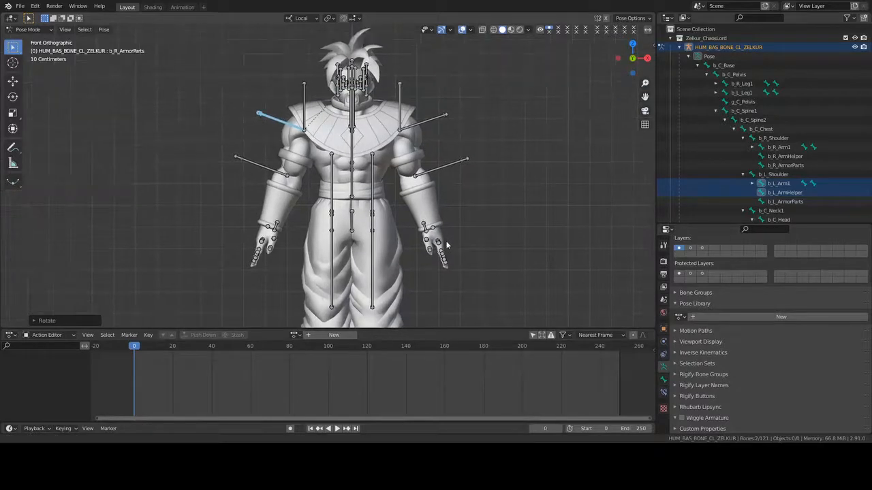
{"action": "left_click", "coordinate": [729, 315]}
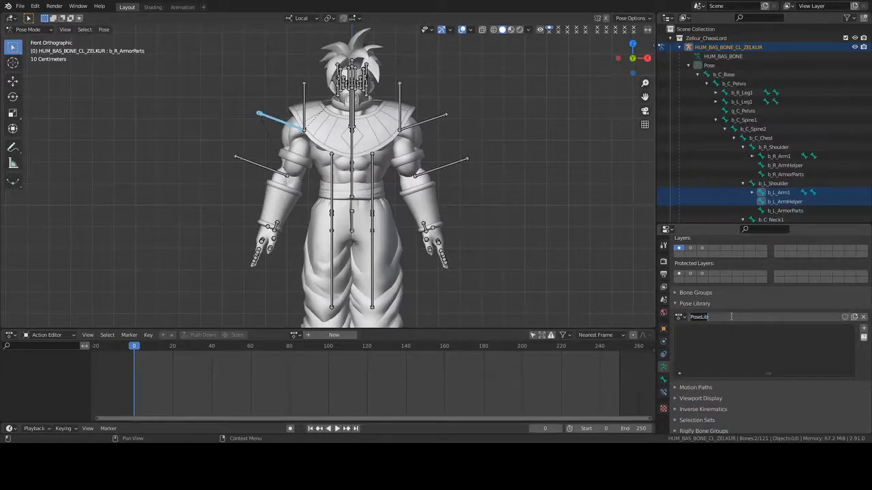
{"action": "left_click", "coordinate": [732, 316]}
{"action": "key", "text": "Return"}
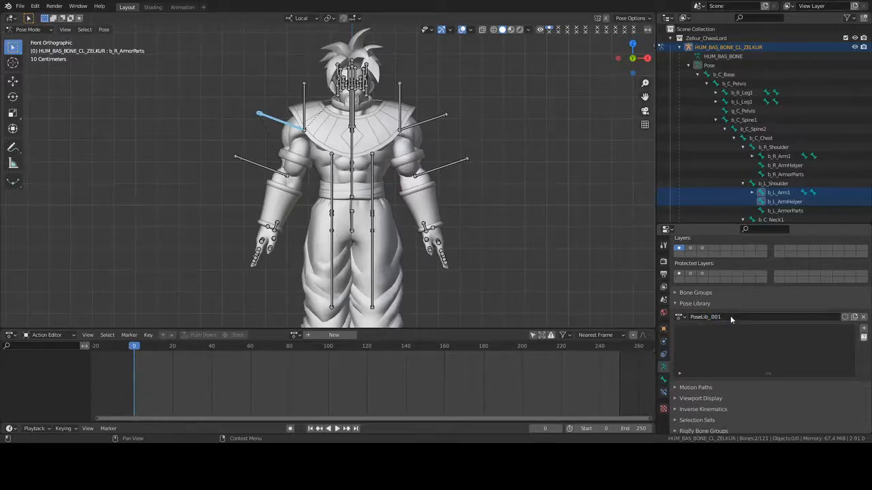
{"action": "left_click", "coordinate": [846, 319]}
- Select the four knuckle bones at the base of the character's right-hand fingers and rotate them together around the Y axis
{"action": "mouse_move", "coordinate": [457, 219]}
{"action": "middle_mouse_down", "text": "shift"}
{"action": "mouse_move", "coordinate": [446, 212]}
{"action": "mouse_move", "coordinate": [447, 232]}
{"action": "middle_mouse_up", "text": "shift"}
{"action": "middle_click_drag", "start_coordinate": [461, 265], "coordinate": [460, 222], "text": "shift"}
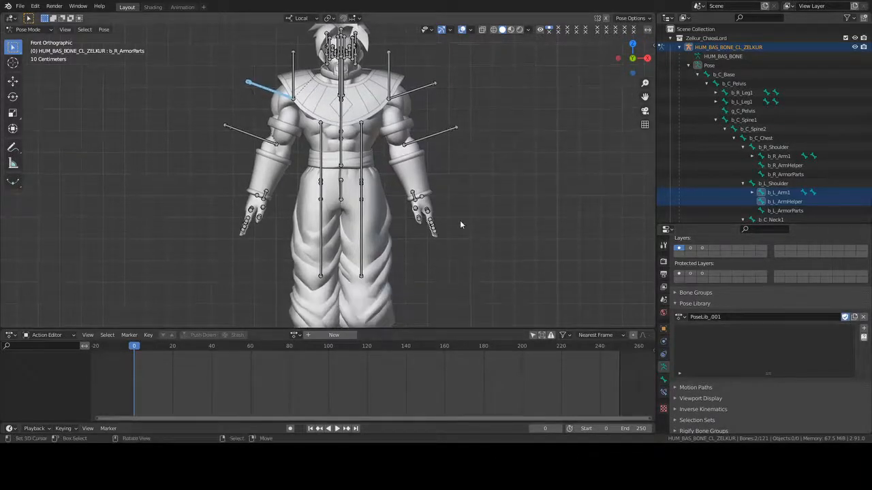
{"action": "scroll", "coordinate": [462, 225], "scroll_direction": "up", "scroll_amount": 6}
{"action": "middle_click_drag", "start_coordinate": [566, 278], "coordinate": [474, 183], "text": "shift"}
{"action": "middle_click_drag", "start_coordinate": [474, 182], "coordinate": [431, 212]}
{"action": "scroll", "coordinate": [336, 186], "scroll_direction": "up", "scroll_amount": 1}
{"action": "left_click_drag", "start_coordinate": [363, 137], "coordinate": [471, 179]}
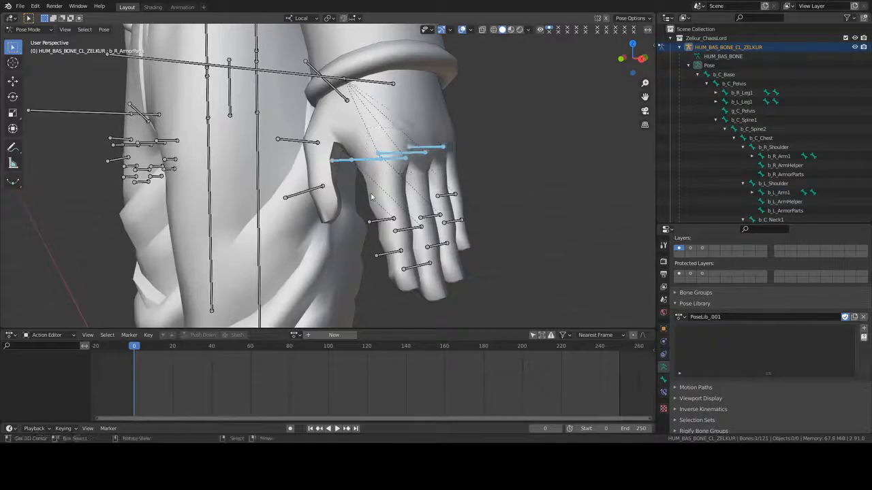
{"action": "left_click_drag", "start_coordinate": [364, 182], "coordinate": [461, 121]}
{"action": "left_click", "coordinate": [12, 50]}
{"action": "left_click", "coordinate": [17, 50]}
{"action": "key", "text": "r"}
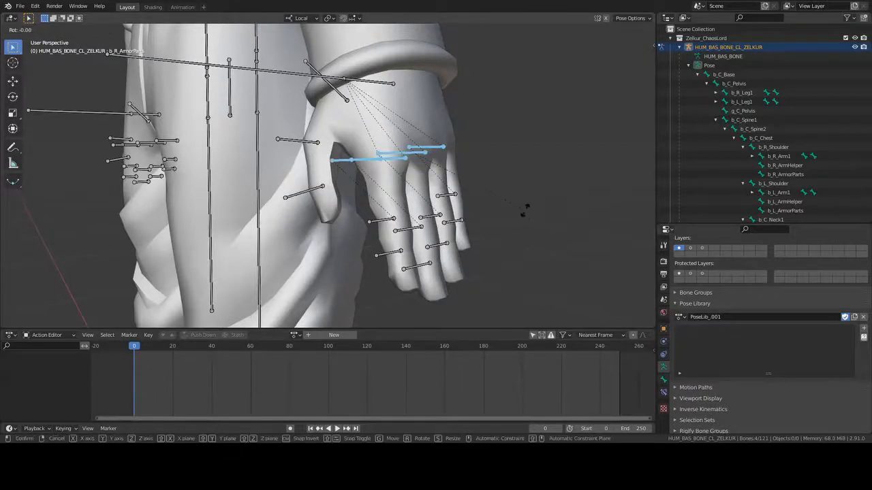
{"action": "key", "text": "y"}
{"action": "key", "text": "y"}
{"action": "left_click", "coordinate": [365, 222]}
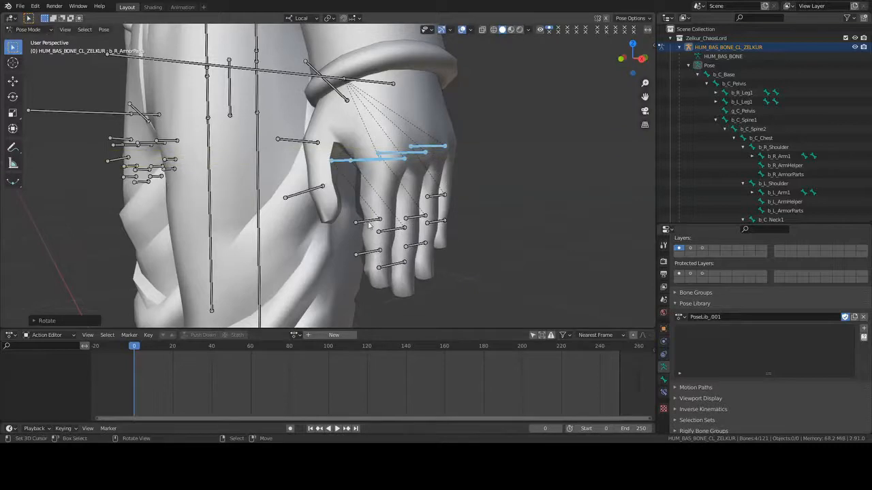
- Curl the right index finger by rotating its middle bone and its tip bone around their local Y axes
{"action": "left_click", "coordinate": [369, 224]}
{"action": "middle_click_drag", "start_coordinate": [469, 223], "coordinate": [524, 213]}
{"action": "key", "text": "g"}
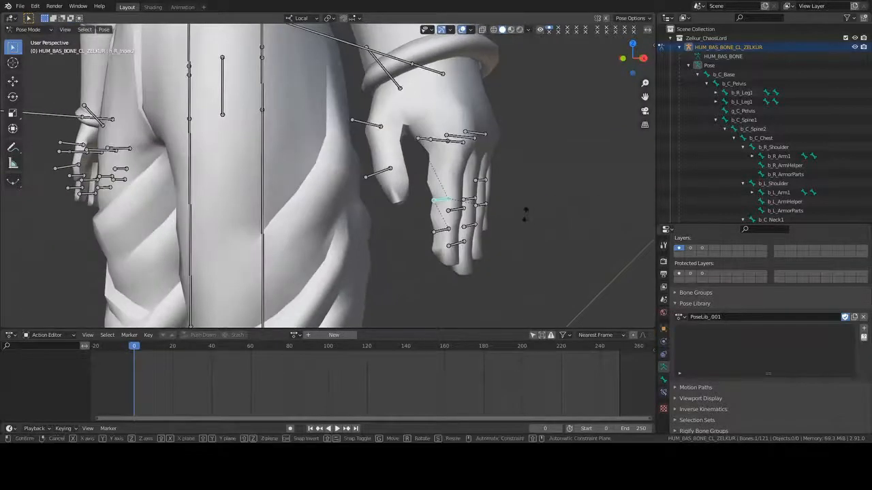
{"action": "key", "text": "y"}
{"action": "left_click", "coordinate": [514, 234]}
{"action": "left_click", "coordinate": [439, 231]}
{"action": "key", "text": "r"}
{"action": "key", "text": "y"}
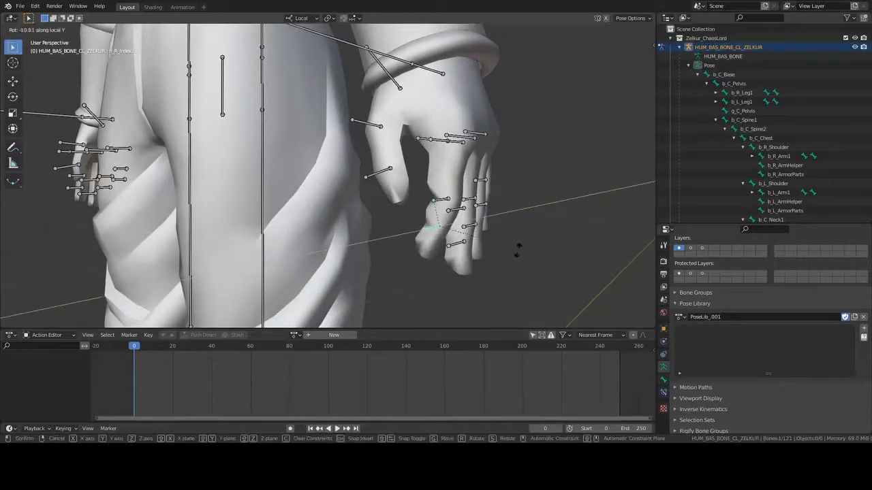
{"action": "left_click", "coordinate": [515, 248]}
- Rotate b_R_Ring2 about -14 degrees around its local Y axis to bend the ring finger
{"action": "left_click", "coordinate": [470, 203]}
{"action": "key", "text": "r"}
{"action": "key", "text": "y"}
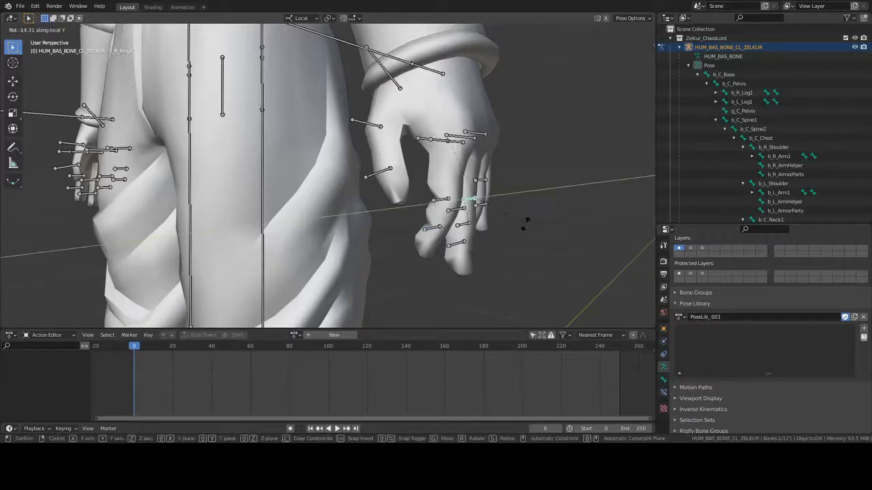
{"action": "left_click", "coordinate": [526, 227]}
- Rotate the right middle finger's second bone about -16 degrees around its local Y axis and select its tip bone
{"action": "left_click", "coordinate": [456, 214]}
{"action": "key", "text": "r"}
{"action": "key", "text": "y"}
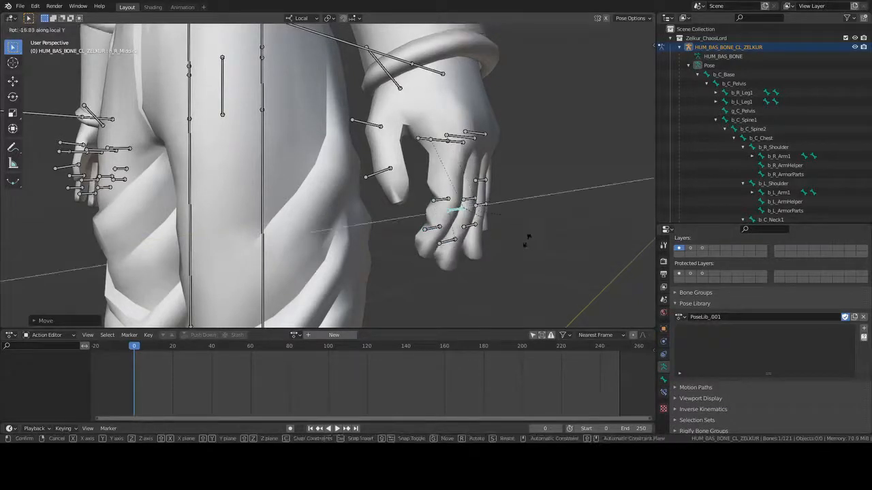
{"action": "left_click", "coordinate": [525, 239]}
{"action": "left_click", "coordinate": [453, 242]}
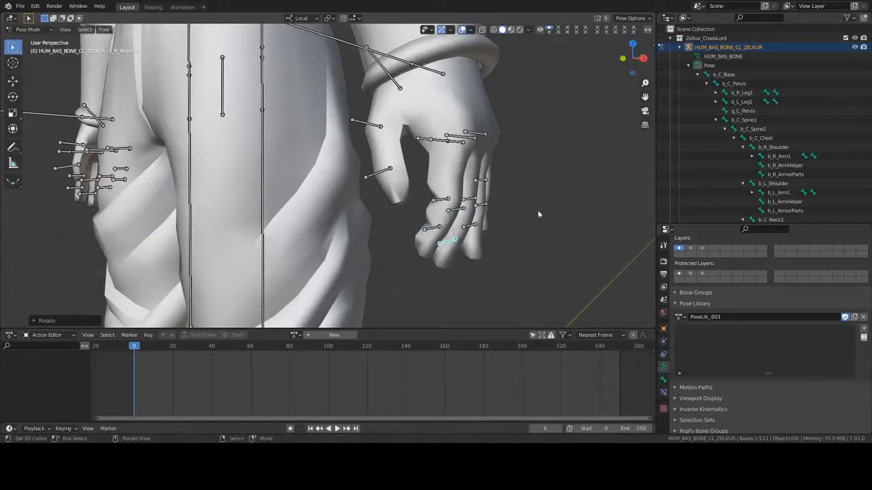
- Rotate the right little finger's second bone around its local Y axis and adjust the bend of b_R_Ring2
{"action": "left_click", "coordinate": [481, 179]}
{"action": "key", "text": "r"}
{"action": "key", "text": "y"}
{"action": "left_click", "coordinate": [528, 228]}
{"action": "middle_click_drag", "start_coordinate": [484, 215], "coordinate": [468, 253]}
{"action": "key", "text": "r"}
{"action": "key", "text": "y"}
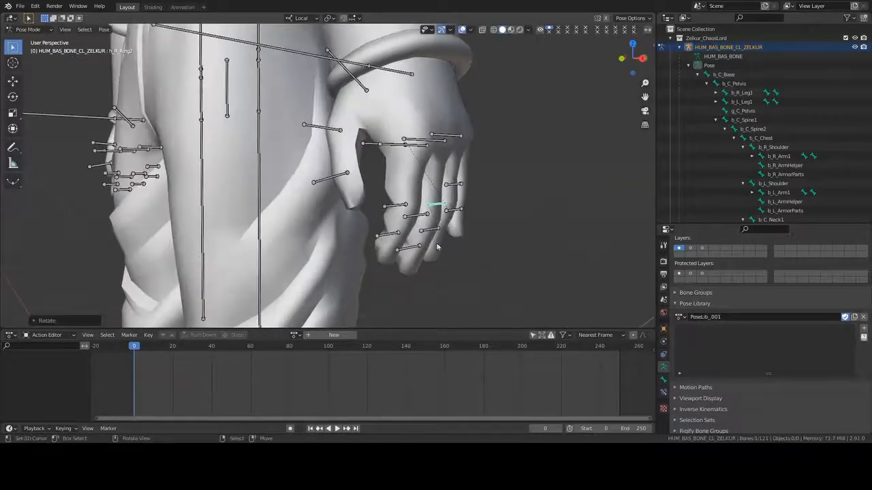
- Curl the right little finger further by rotating its second bone and its tip bone around their local Y axes
{"action": "left_click", "coordinate": [459, 185]}
{"action": "key", "text": "r"}
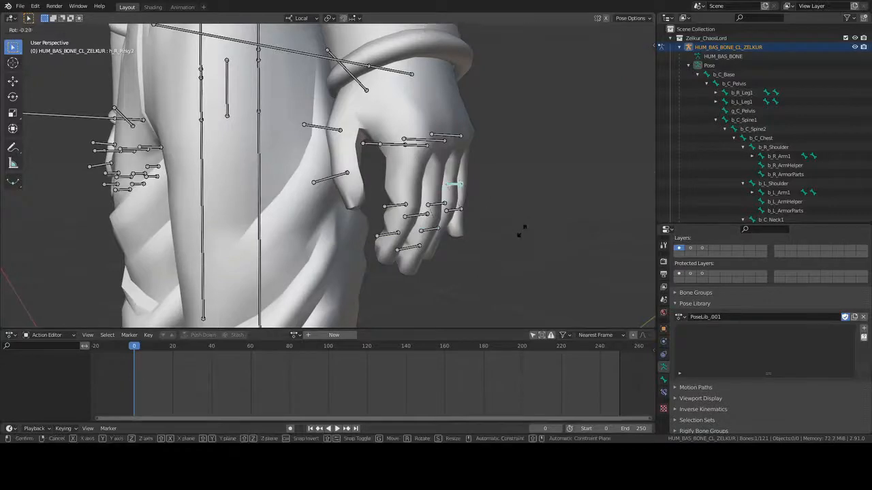
{"action": "key", "text": "y"}
{"action": "left_click", "coordinate": [496, 239]}
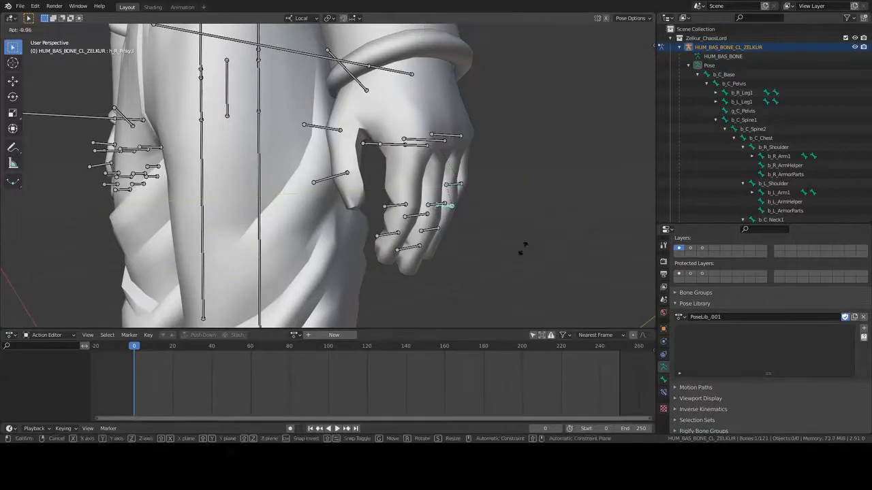
{"action": "middle_click_drag", "start_coordinate": [504, 252], "coordinate": [525, 238]}
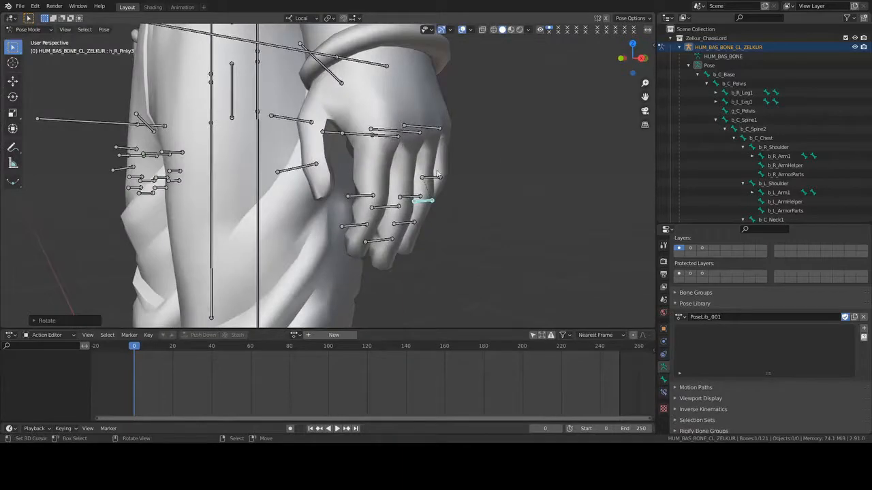
- Rotate the right middle finger's base bone around its local Y axis
{"action": "right_click", "coordinate": [385, 136]}
{"action": "key", "text": "r"}
{"action": "key", "text": "y"}
{"action": "left_click", "coordinate": [506, 209]}
{"action": "middle_click_drag", "start_coordinate": [374, 215], "coordinate": [412, 219]}
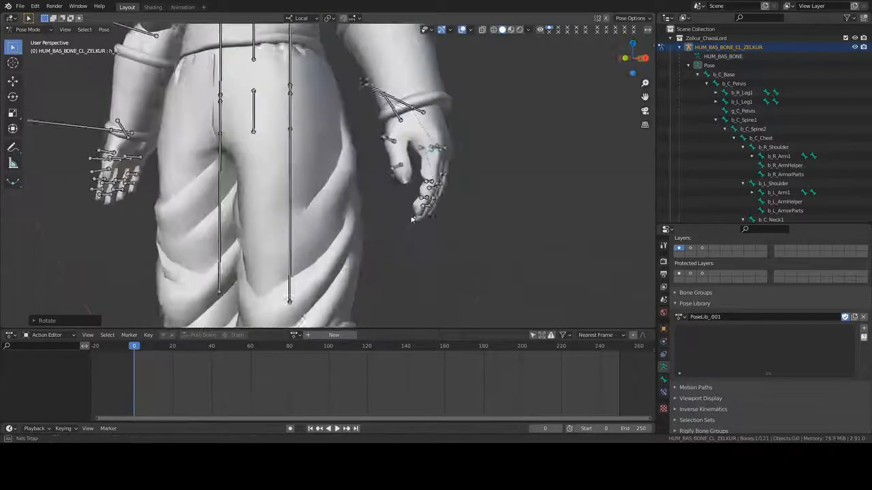
- Select b_R_Arm1, b_R_ArmHelper and b_R_ArmorParts together and rotate them around their local X axis
{"action": "scroll", "coordinate": [414, 215], "scroll_direction": "down", "scroll_amount": 3}
{"action": "middle_click_drag", "start_coordinate": [211, 206], "coordinate": [265, 199]}
{"action": "middle_click_drag", "start_coordinate": [421, 138], "coordinate": [386, 142]}
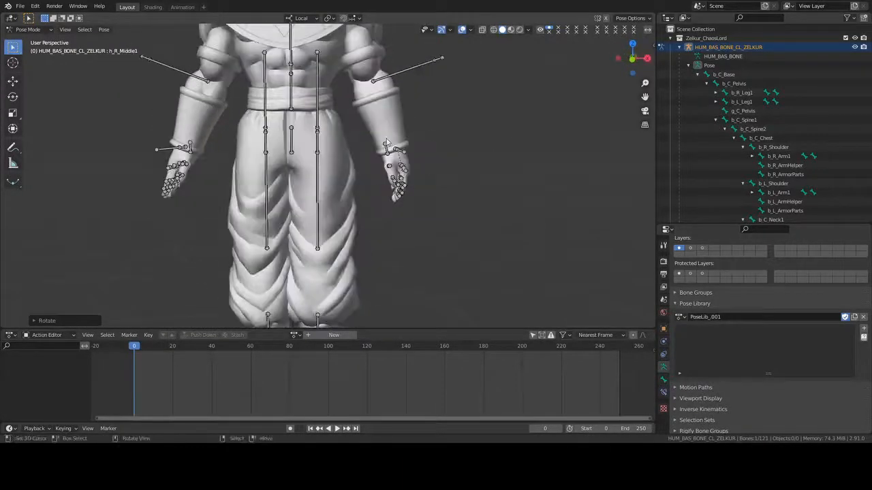
{"action": "middle_click_drag", "start_coordinate": [417, 87], "coordinate": [420, 128], "text": "shift"}
{"action": "left_click_drag", "start_coordinate": [398, 100], "coordinate": [430, 127]}
{"action": "left_click_drag", "start_coordinate": [372, 47], "coordinate": [399, 77]}
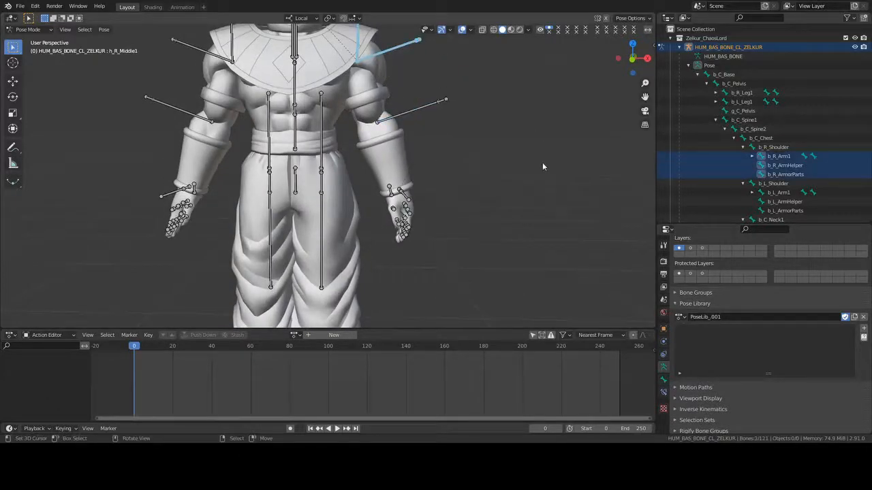
{"action": "key", "text": "r"}
{"action": "key", "text": "x"}
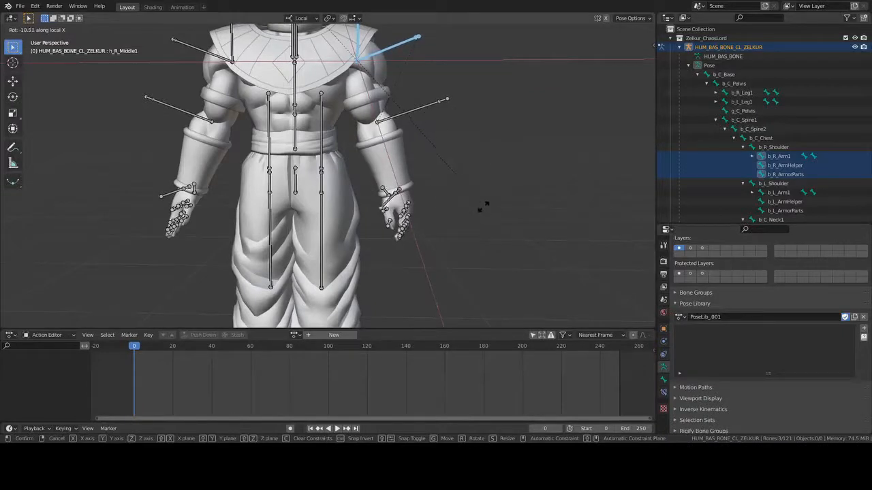
{"action": "left_click", "coordinate": [520, 185]}
- Select b_R_Hand and unfold the bones under b_R_Arm1 in the outliner to locate the hand bone beneath b_R_Arm2
{"action": "middle_click_drag", "start_coordinate": [446, 206], "coordinate": [331, 183]}
{"action": "scroll", "coordinate": [432, 190], "scroll_direction": "up", "scroll_amount": 4}
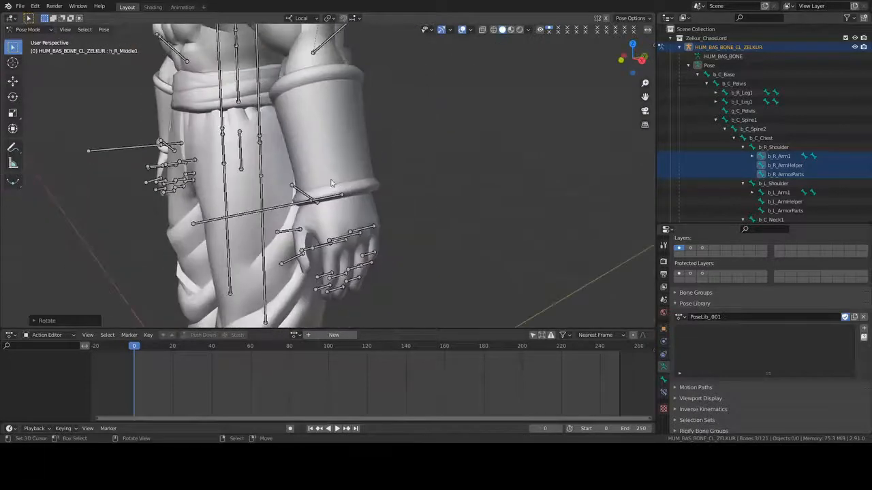
{"action": "left_click", "coordinate": [345, 201]}
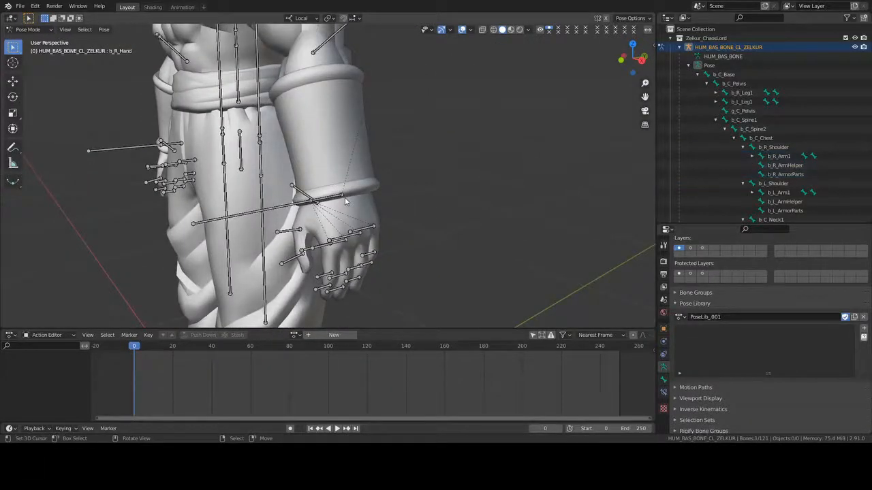
{"action": "left_click", "coordinate": [752, 156]}
{"action": "left_click", "coordinate": [761, 174]}
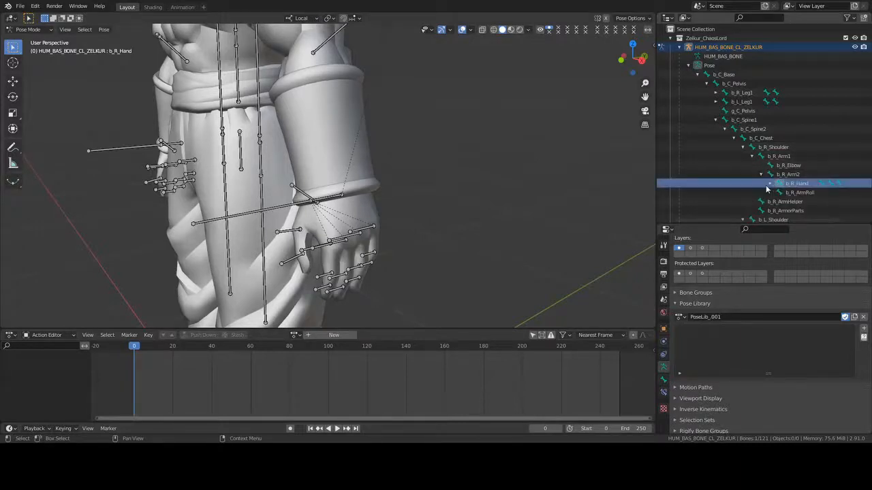
{"action": "left_click", "coordinate": [761, 175]}
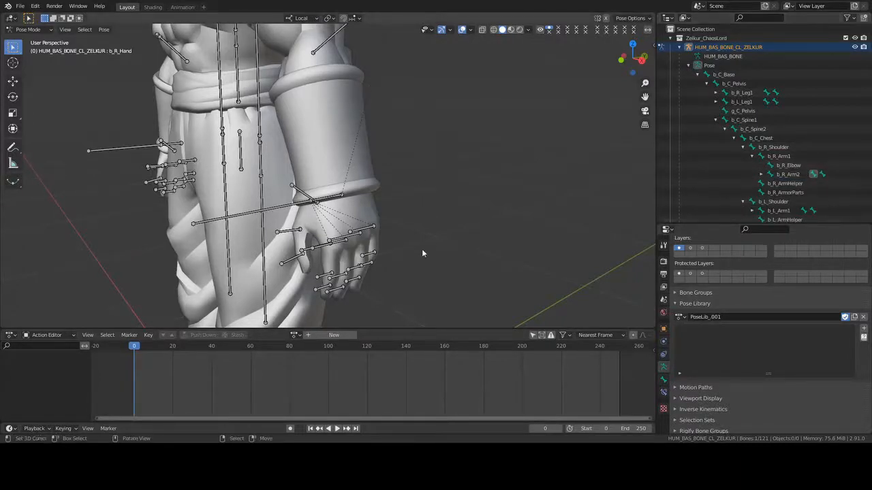
- Rotate b_R_Hand about 8 degrees around its local X axis
{"action": "middle_click_drag", "start_coordinate": [362, 248], "coordinate": [421, 247]}
{"action": "key", "text": "r"}
{"action": "key", "text": "x"}
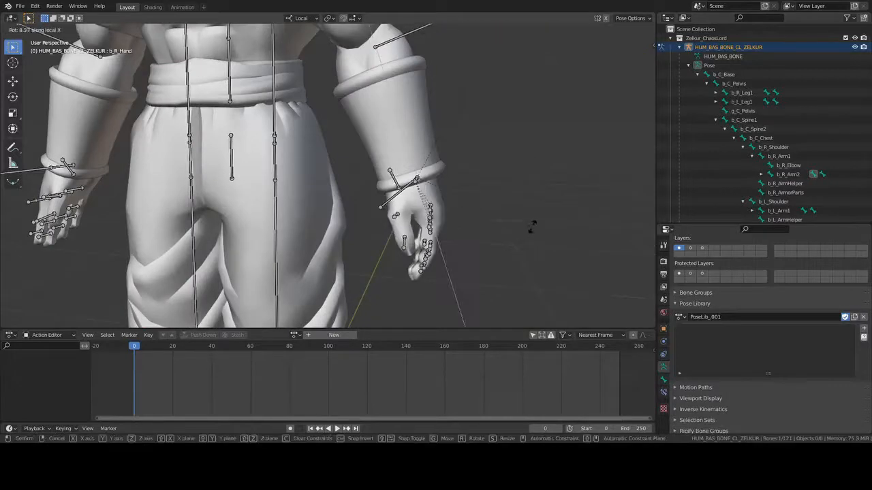
{"action": "left_click", "coordinate": [525, 230]}
- Rotate b_R_Hand around its local Y axis in two passes to adjust the wrist
{"action": "middle_click_drag", "start_coordinate": [524, 227], "coordinate": [542, 226]}
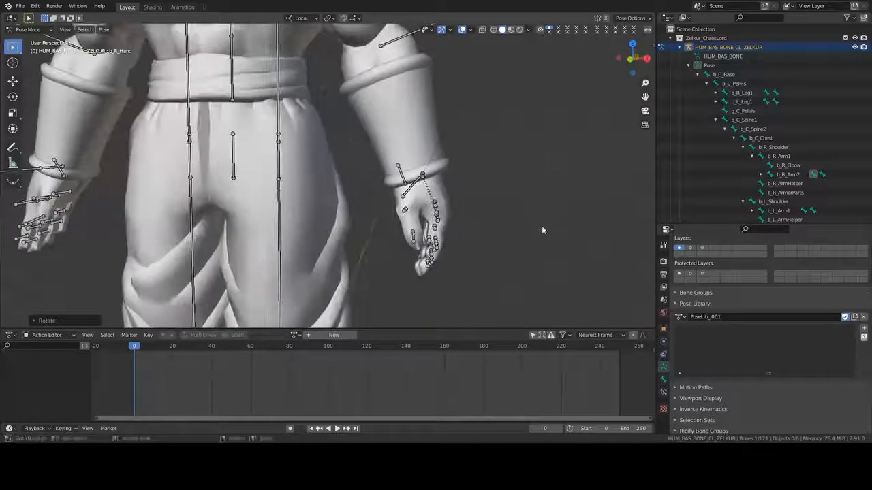
{"action": "key", "text": "r"}
{"action": "key", "text": "y"}
{"action": "left_click", "coordinate": [532, 236]}
{"action": "scroll", "coordinate": [409, 204], "scroll_direction": "down", "scroll_amount": 4}
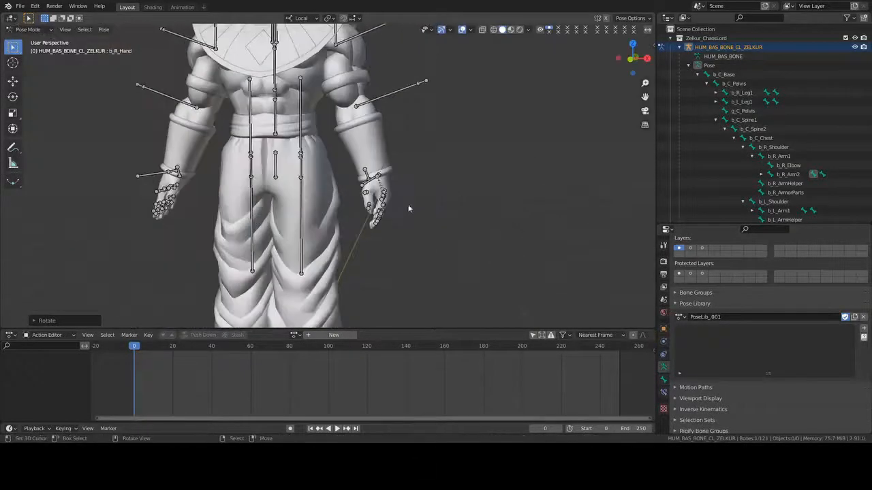
{"action": "scroll", "coordinate": [393, 202], "scroll_direction": "up", "scroll_amount": 2}
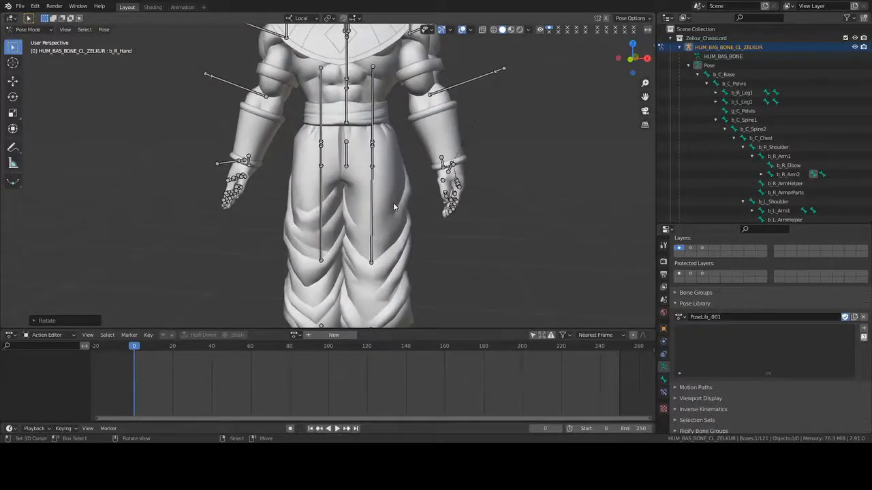
{"action": "key", "text": "r"}
{"action": "key", "text": "y"}
{"action": "left_click", "coordinate": [517, 198]}
- Select the left hand's base finger bones and rotate them together around their local Y axes
{"action": "middle_click_drag", "start_coordinate": [266, 222], "coordinate": [314, 214]}
{"action": "scroll", "coordinate": [278, 210], "scroll_direction": "up", "scroll_amount": 3}
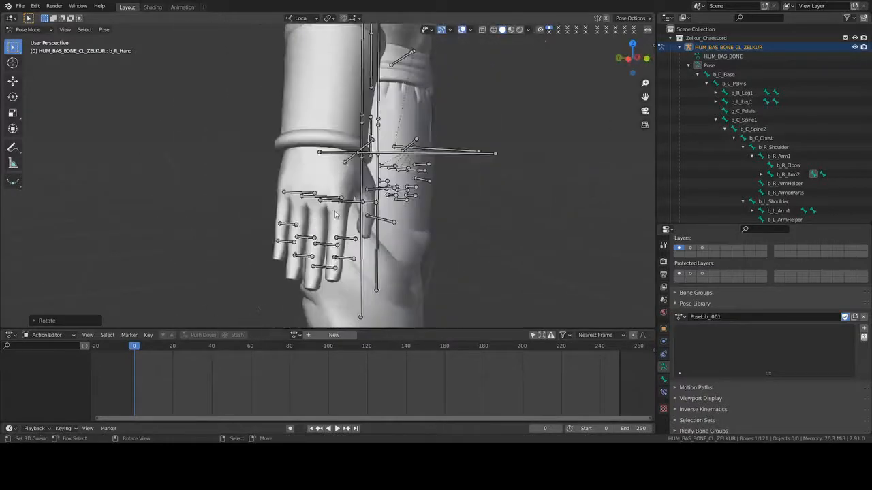
{"action": "left_click_drag", "start_coordinate": [346, 210], "coordinate": [297, 188]}
{"action": "middle_click_drag", "start_coordinate": [417, 239], "coordinate": [321, 201]}
{"action": "key", "text": "r"}
{"action": "key", "text": "y"}
{"action": "left_click", "coordinate": [409, 231]}
- Curl the left index finger by rotating its second bone and, by about 14 degrees, its tip bone around local Y
{"action": "left_click", "coordinate": [290, 180]}
{"action": "key", "text": "r"}
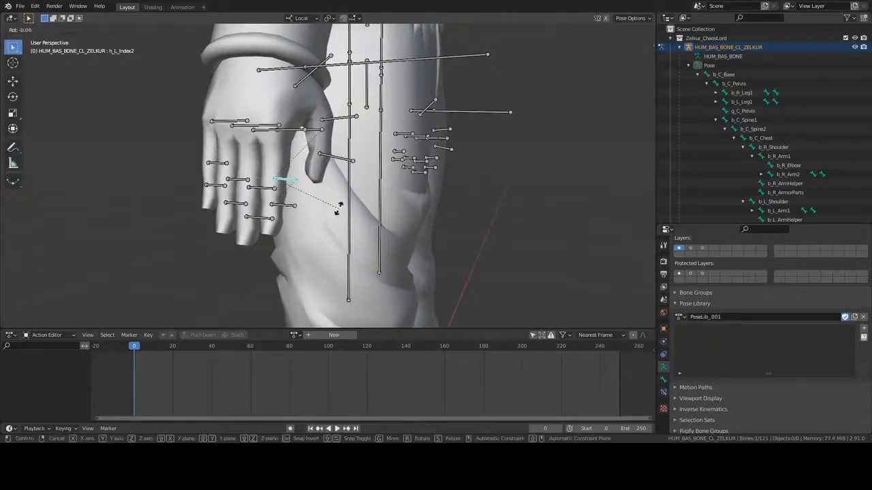
{"action": "key", "text": "y"}
{"action": "left_click", "coordinate": [292, 209]}
{"action": "right_click", "coordinate": [292, 207]}
{"action": "key", "text": "r"}
{"action": "key", "text": "y"}
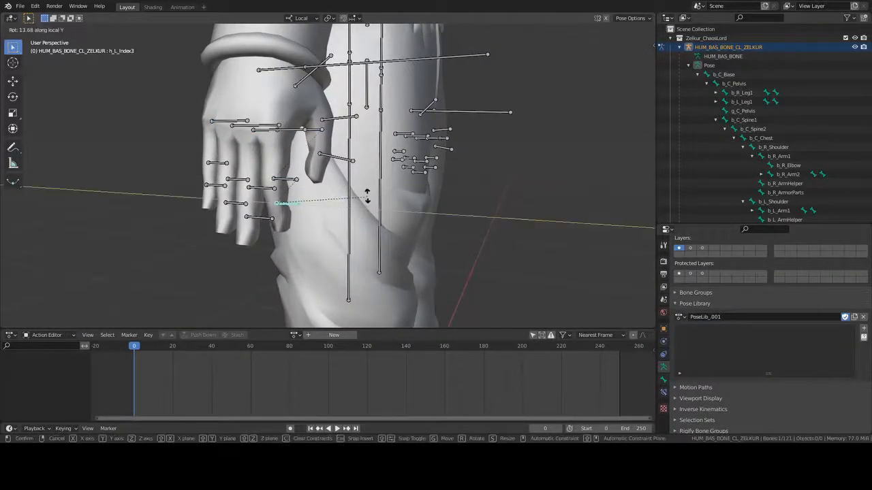
{"action": "left_click", "coordinate": [366, 193]}
- Curl the left middle finger by rotating its second bone and, by about 20 degrees, its tip bone around local Y
{"action": "right_click", "coordinate": [263, 189]}
{"action": "key", "text": "r"}
{"action": "key", "text": "y"}
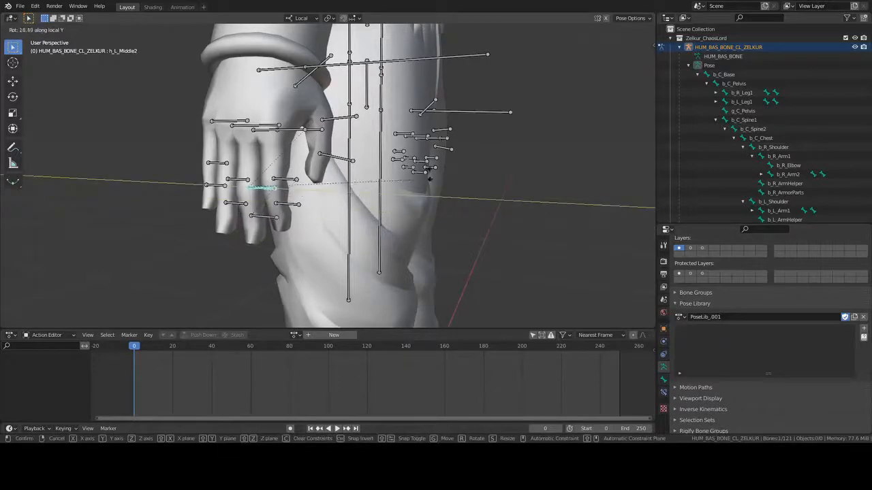
{"action": "left_click", "coordinate": [281, 209]}
{"action": "right_click", "coordinate": [278, 218]}
{"action": "key", "text": "r"}
{"action": "key", "text": "y"}
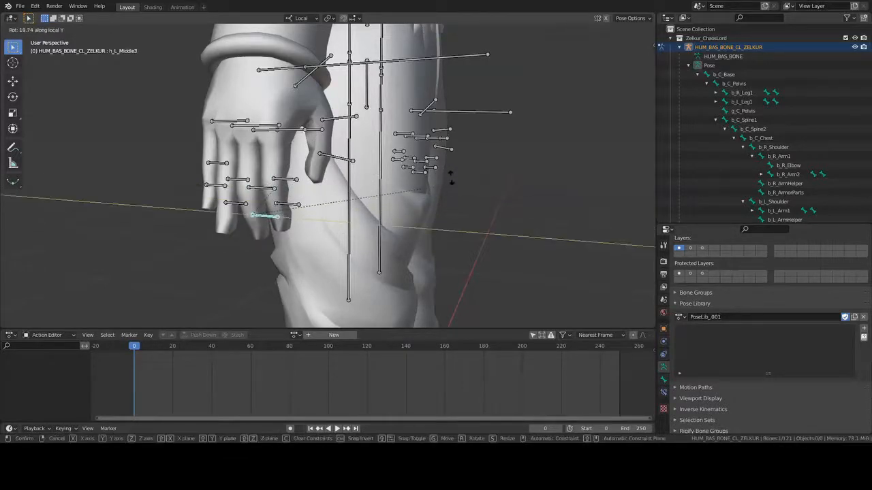
{"action": "left_click", "coordinate": [451, 178]}
- Rotate the left ring finger's second bone around its local Y axis and refine the left middle finger's bend
{"action": "right_click", "coordinate": [244, 181]}
{"action": "key", "text": "r"}
{"action": "key", "text": "y"}
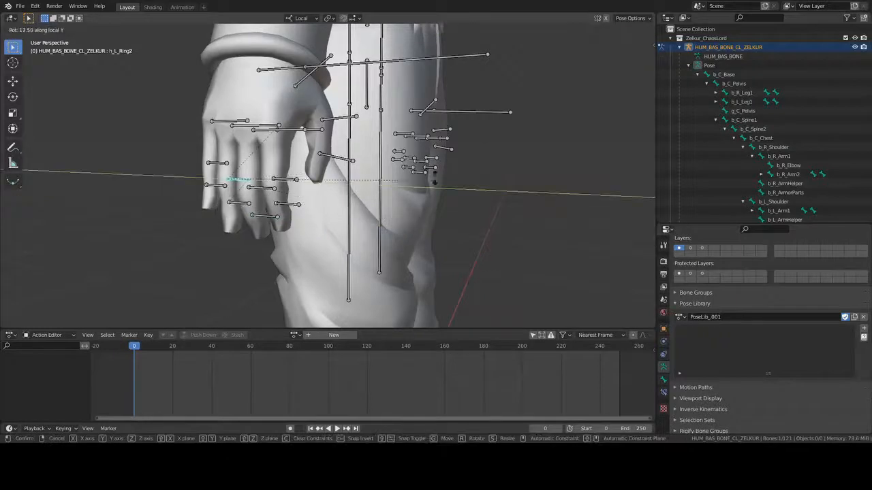
{"action": "right_click", "coordinate": [257, 131]}
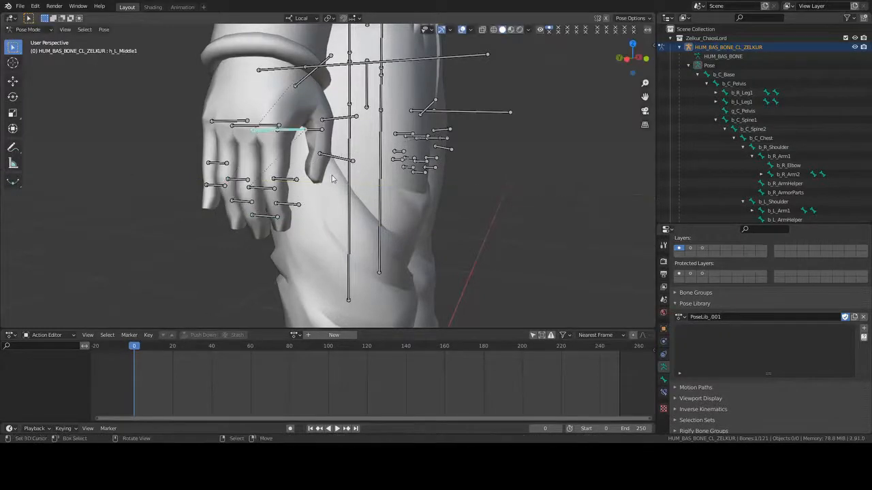
{"action": "key", "text": "r"}
{"action": "key", "text": "y"}
{"action": "left_click", "coordinate": [425, 205]}
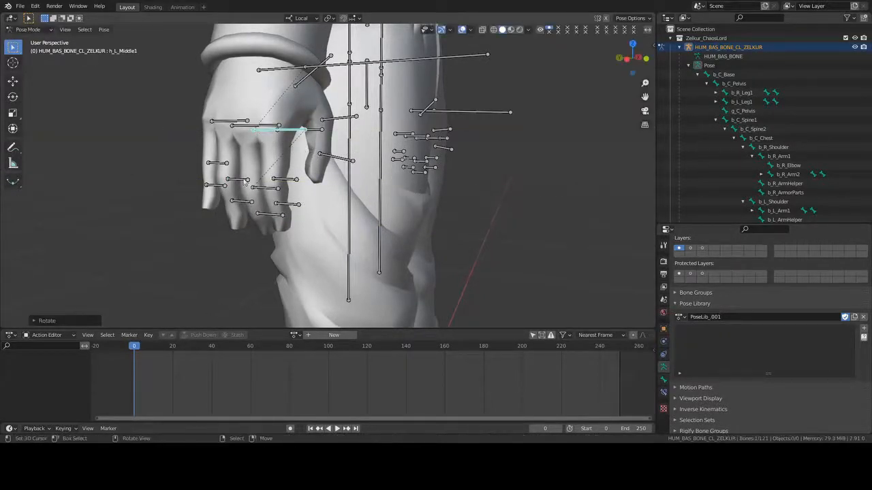
- Increase the bend of the left ring finger's second bone and rotate its tip bone around local Y
{"action": "right_click", "coordinate": [236, 181]}
{"action": "key", "text": "r"}
{"action": "key", "text": "y"}
{"action": "left_click", "coordinate": [420, 213]}
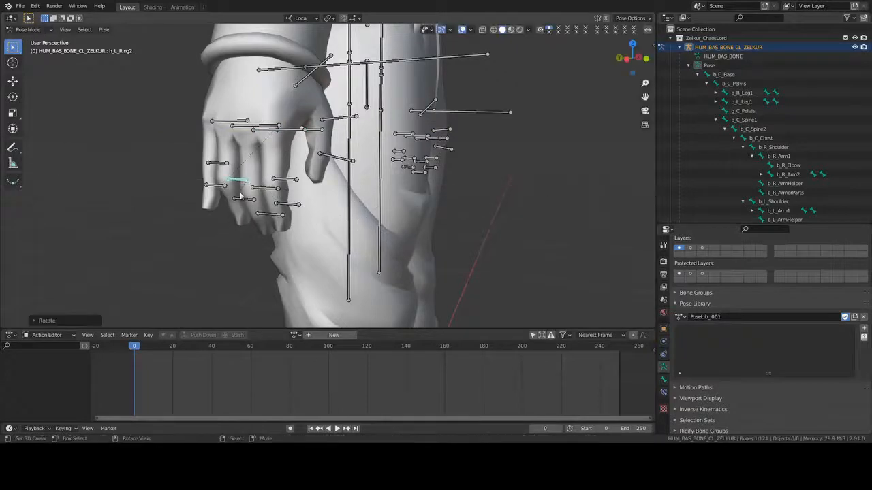
{"action": "right_click", "coordinate": [244, 202]}
{"action": "key", "text": "r"}
{"action": "key", "text": "y"}
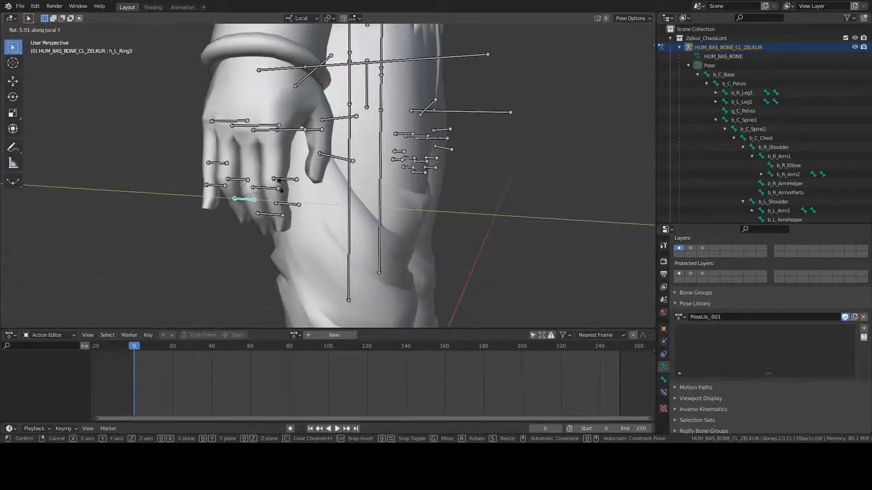
{"action": "left_click", "coordinate": [279, 183]}
- Curl the left little finger by rotating its second bone and, by about 19 degrees, its tip bone around local Y
{"action": "right_click", "coordinate": [217, 163]}
{"action": "key", "text": "r"}
{"action": "key", "text": "y"}
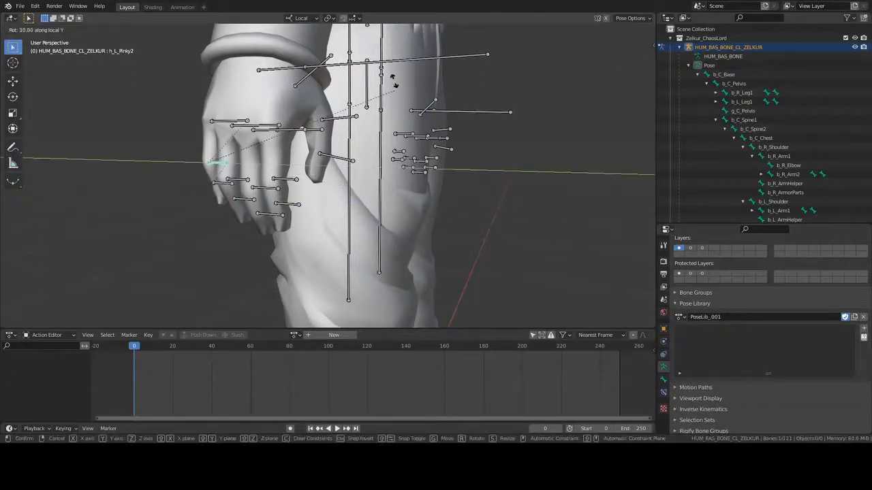
{"action": "left_click", "coordinate": [281, 151]}
{"action": "right_click", "coordinate": [225, 182]}
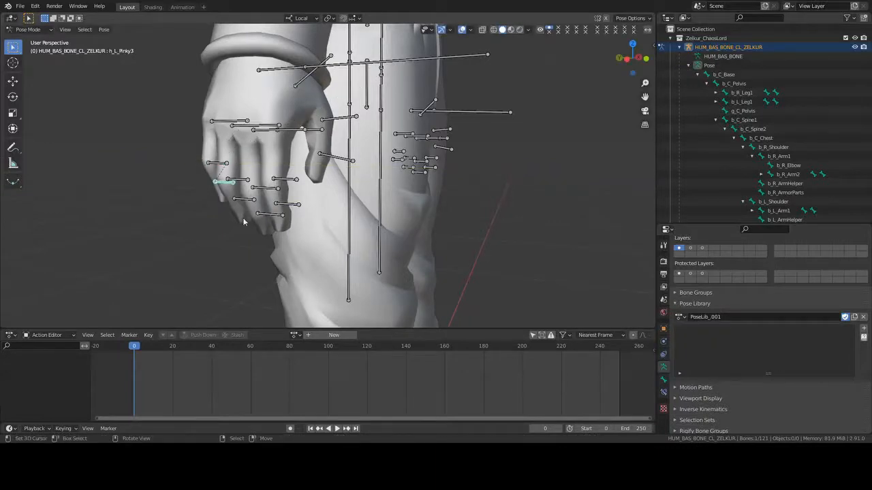
{"action": "key", "text": "r"}
{"action": "key", "text": "y"}
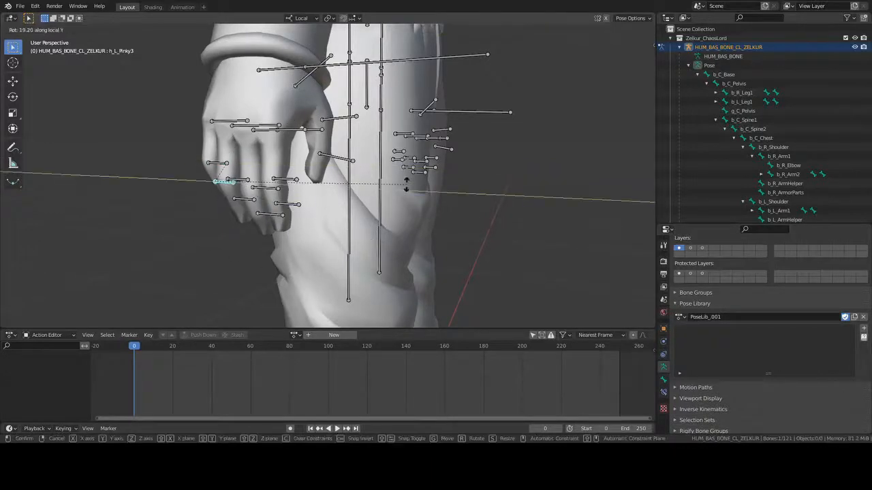
{"action": "left_click", "coordinate": [406, 181]}
- Select b_L_Hand and rotate it around its local Y axis to adjust the left wrist
{"action": "middle_click_drag", "start_coordinate": [303, 148], "coordinate": [332, 136]}
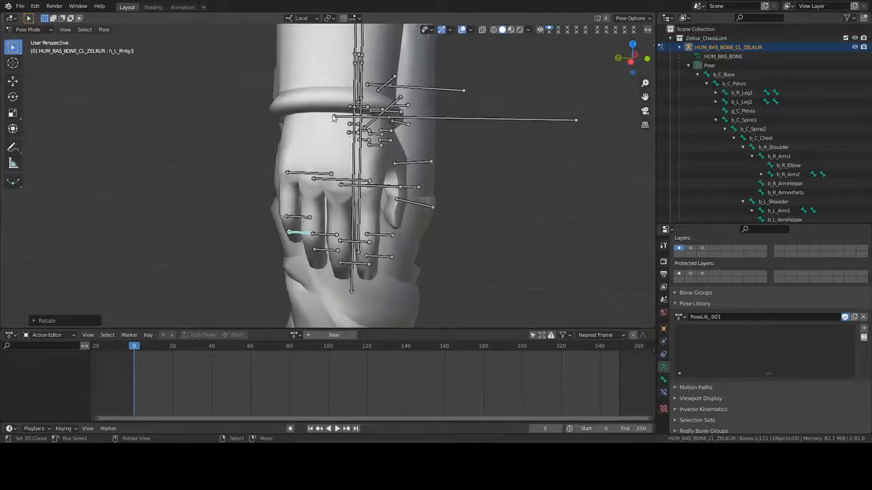
{"action": "right_click", "coordinate": [331, 118]}
{"action": "scroll", "coordinate": [503, 189], "scroll_direction": "down", "scroll_amount": 6}
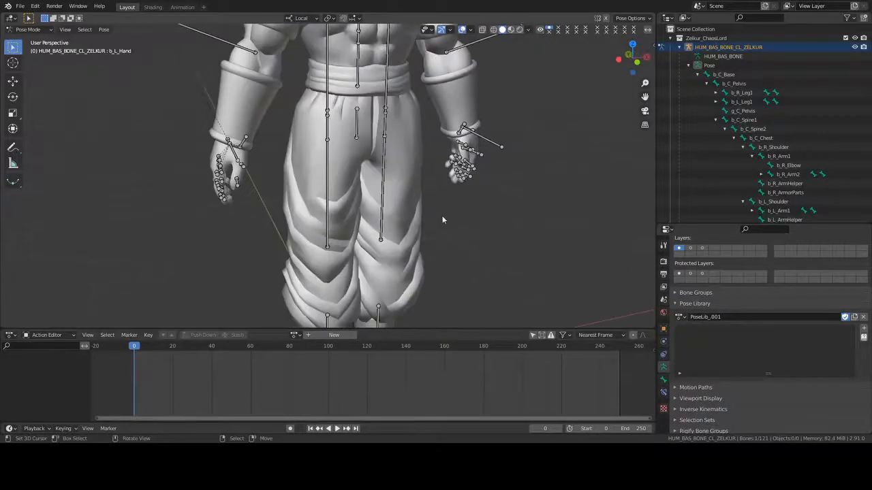
{"action": "key", "text": "r"}
{"action": "key", "text": "y"}
{"action": "left_click", "coordinate": [476, 193]}
- Select b_L_Arm1 together with the left arm's helper and armor bones and rotate them around their local X axis
{"action": "scroll", "coordinate": [473, 191], "scroll_direction": "down", "scroll_amount": 1}
{"action": "middle_click_drag", "start_coordinate": [355, 102], "coordinate": [365, 183], "text": "shift"}
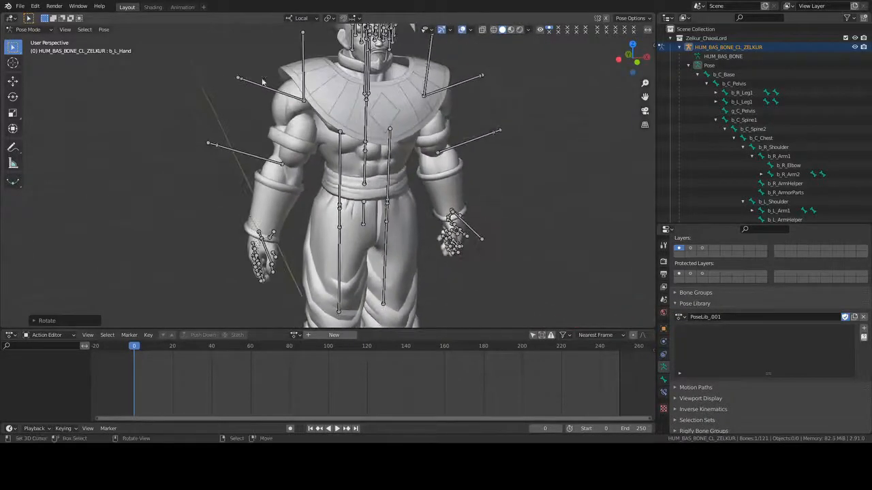
{"action": "right_click", "coordinate": [264, 85]}
{"action": "left_click_drag", "start_coordinate": [306, 91], "coordinate": [254, 126]}
{"action": "left_click_drag", "start_coordinate": [309, 69], "coordinate": [244, 121]}
{"action": "middle_click_drag", "start_coordinate": [315, 92], "coordinate": [299, 87]}
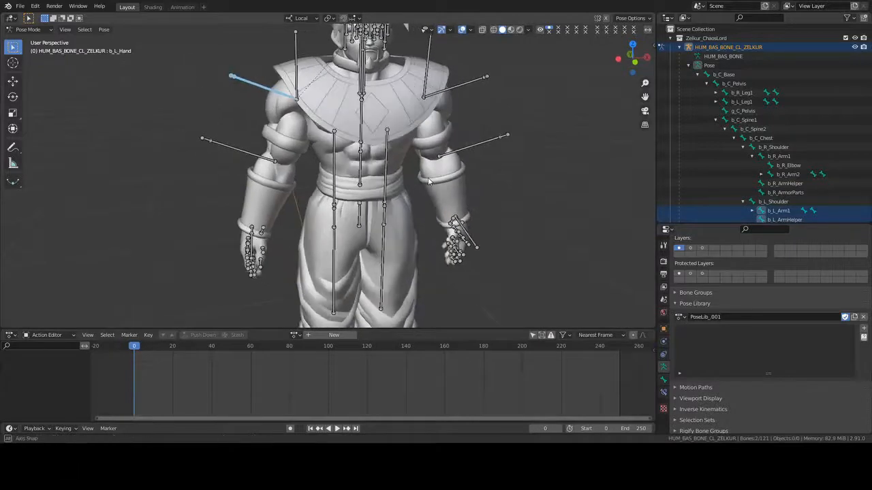
{"action": "left_click_drag", "start_coordinate": [302, 82], "coordinate": [294, 77]}
{"action": "key", "text": "r"}
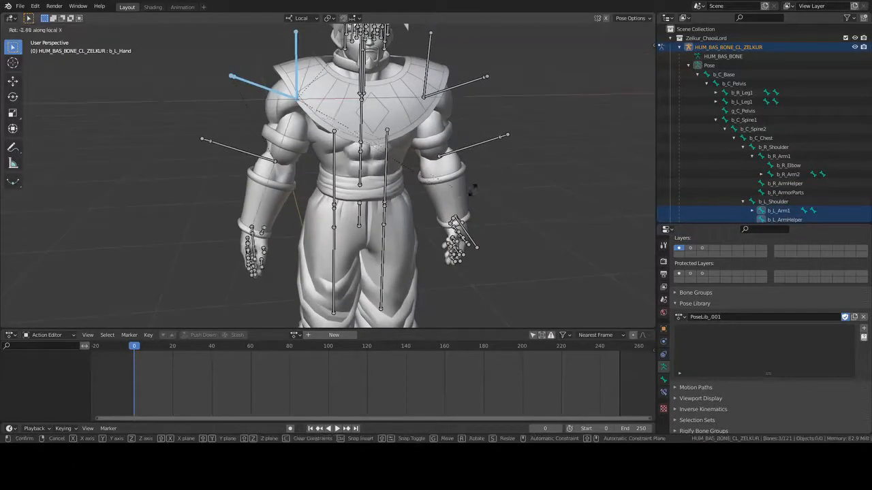
{"action": "left_click", "coordinate": [459, 193]}
- Rotate the selected left upper-arm bones around their local Z axis to bring the arm closer to the body
{"action": "key", "text": "r"}
{"action": "key", "text": "z"}
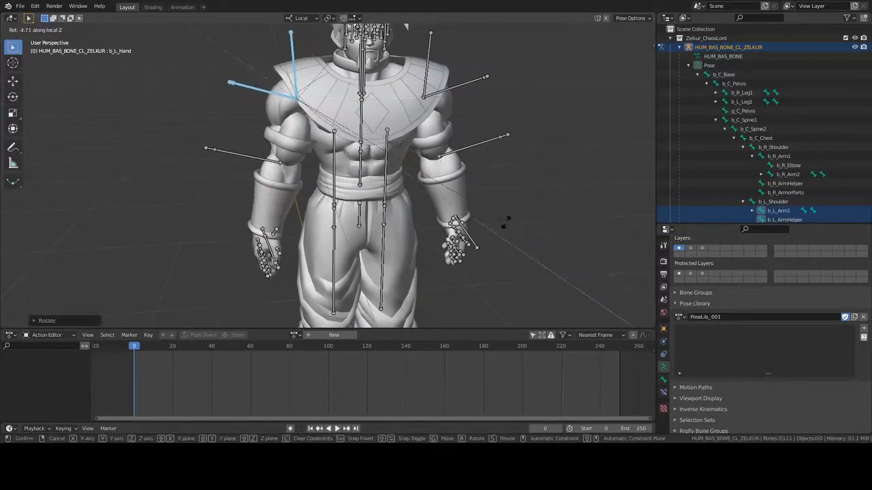
{"action": "left_click", "coordinate": [524, 216]}
{"action": "key", "text": "KP_1"}
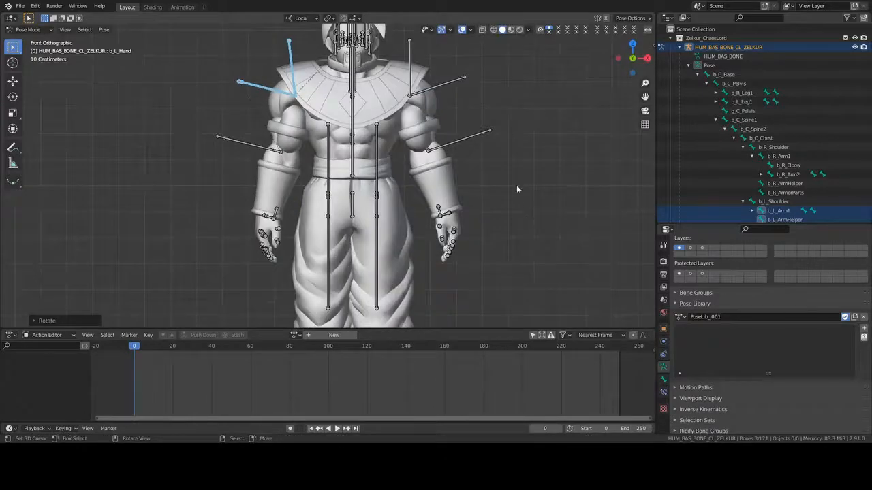
- Mirror the bone selection to the right arm's b_R_Arm1, helper and armor bones and rotate them around their local Z axis
{"action": "key", "text": "ctrl+shift+m"}
{"action": "key", "text": "r"}
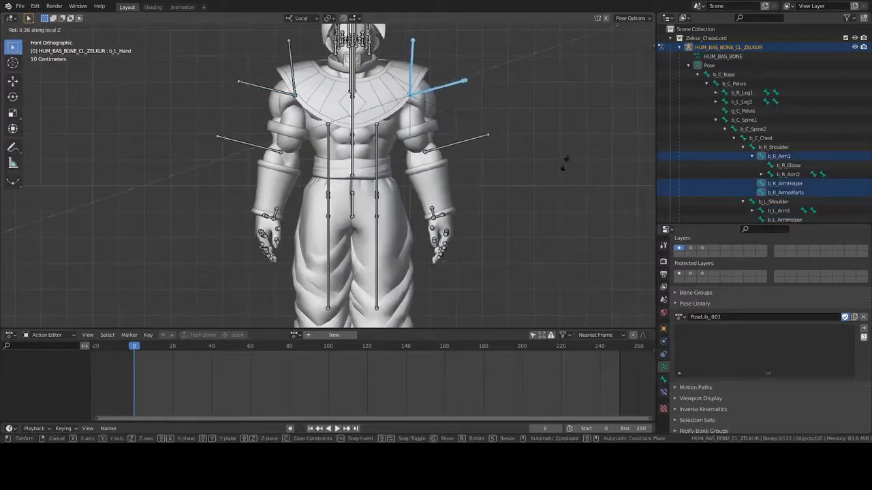
{"action": "left_click", "coordinate": [565, 159]}
- Remove b_R_ArmorParts from the selection and rotate b_R_Arm1 and b_R_ArmHelper around their local Y axis
{"action": "middle_click_drag", "start_coordinate": [564, 159], "coordinate": [420, 114]}
{"action": "key", "text": "KP_3"}
{"action": "right_click", "coordinate": [404, 71], "text": "shift"}
{"action": "middle_click_drag", "start_coordinate": [512, 139], "coordinate": [472, 214]}
{"action": "key", "text": "r"}
{"action": "key", "text": "z"}
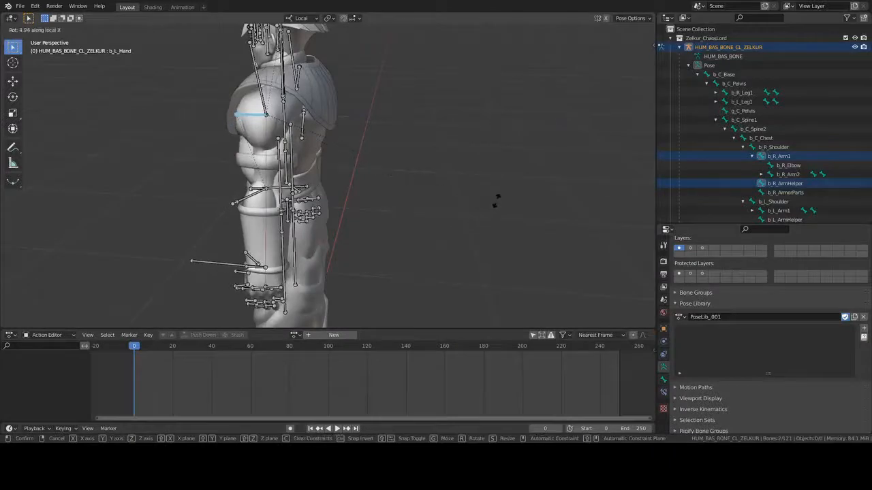
{"action": "key", "text": "y"}
{"action": "left_click", "coordinate": [511, 194]}
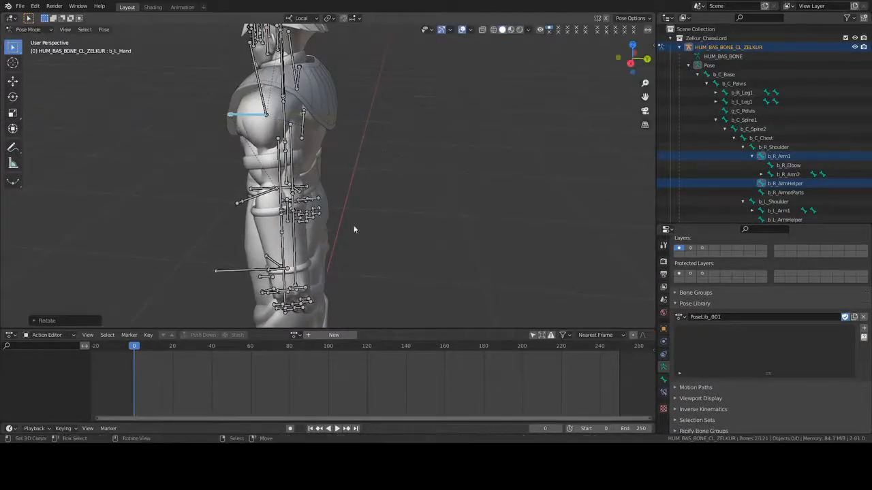
- Select b_R_Elbow and b_R_Arm2 and rotate them around their local Y axis to adjust the right elbow's bend
{"action": "middle_click_drag", "start_coordinate": [354, 228], "coordinate": [413, 225]}
{"action": "left_click_drag", "start_coordinate": [412, 182], "coordinate": [434, 163]}
{"action": "left_click_drag", "start_coordinate": [459, 220], "coordinate": [460, 218]}
{"action": "mouse_move", "coordinate": [461, 218]}
{"action": "middle_mouse_down"}
{"action": "mouse_move", "coordinate": [490, 214]}
{"action": "mouse_move", "coordinate": [467, 208]}
{"action": "middle_mouse_up"}
{"action": "key", "text": "r"}
{"action": "key", "text": "y"}
{"action": "key", "text": "y"}
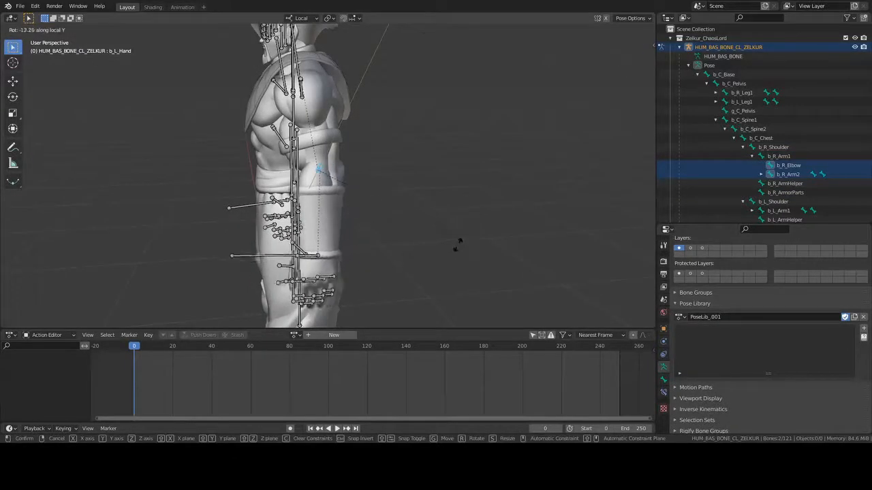
{"action": "left_click", "coordinate": [453, 246]}
- Select the left upper-arm bone at the shoulder and rotate it around its local Y axis
{"action": "middle_click_drag", "start_coordinate": [453, 247], "coordinate": [409, 218]}
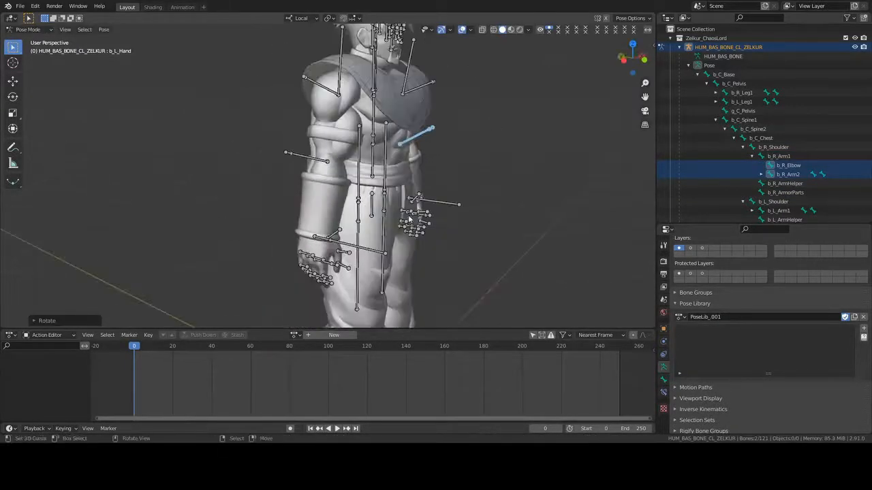
{"action": "left_click", "coordinate": [325, 83]}
{"action": "middle_click_drag", "start_coordinate": [325, 83], "coordinate": [513, 204]}
{"action": "key", "text": "r"}
{"action": "key", "text": "y"}
{"action": "key", "text": "y"}
{"action": "left_click", "coordinate": [464, 210]}
- Select the left elbow and forearm bones and rotate them around the Y axis, refining the bend around local Y
{"action": "left_click", "coordinate": [440, 152]}
{"action": "middle_click_drag", "start_coordinate": [440, 151], "coordinate": [316, 198]}
{"action": "middle_click_drag", "start_coordinate": [464, 237], "coordinate": [497, 201]}
{"action": "key", "text": "r"}
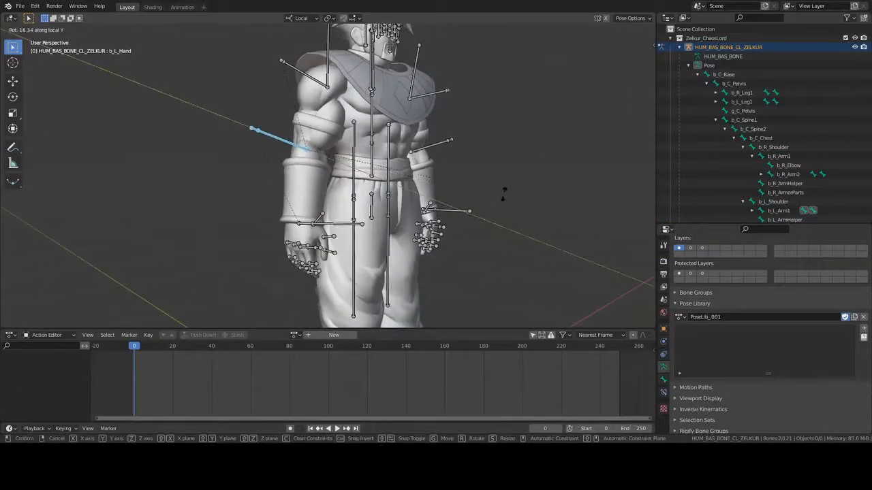
{"action": "left_click", "coordinate": [506, 195]}
{"action": "middle_click_drag", "start_coordinate": [395, 222], "coordinate": [524, 246]}
{"action": "key", "text": "r"}
{"action": "key", "text": "y"}
{"action": "key", "text": "y"}
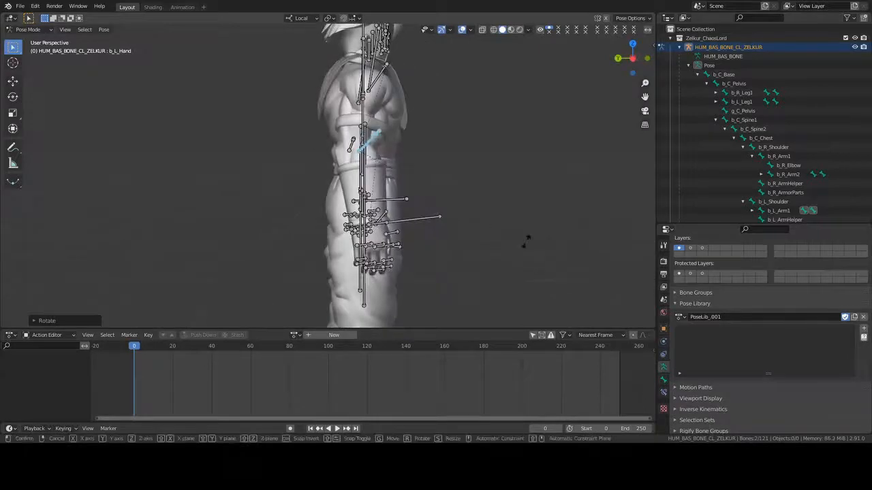
{"action": "left_click", "coordinate": [547, 218]}
- Reselect the right elbow and forearm bones and rotate them further around their local Y axis
{"action": "middle_click_drag", "start_coordinate": [547, 218], "coordinate": [414, 200]}
{"action": "left_click_drag", "start_coordinate": [393, 134], "coordinate": [477, 170]}
{"action": "middle_click_drag", "start_coordinate": [477, 170], "coordinate": [462, 199]}
{"action": "key", "text": "r"}
{"action": "key", "text": "y"}
{"action": "key", "text": "y"}
{"action": "left_click", "coordinate": [515, 214]}
- Isolate b_R_Elbow from the overlapping b_R_Arm2 bone and try rotating it freely with trackball rotation
{"action": "right_click", "coordinate": [445, 128]}
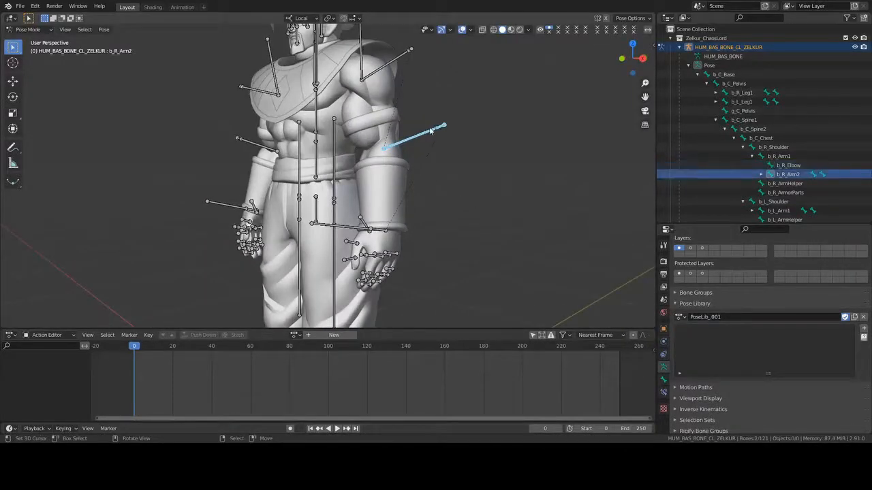
{"action": "right_click", "coordinate": [431, 131]}
{"action": "left_click_drag", "start_coordinate": [388, 128], "coordinate": [481, 175]}
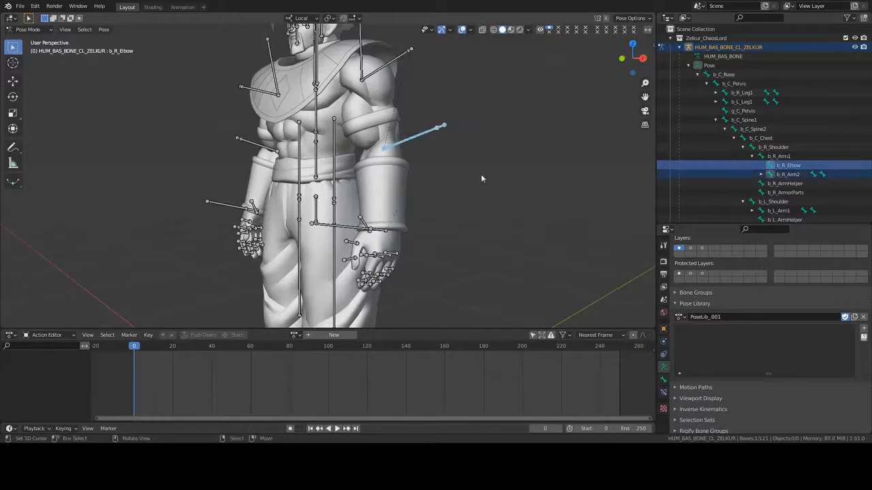
{"action": "right_click", "coordinate": [427, 134]}
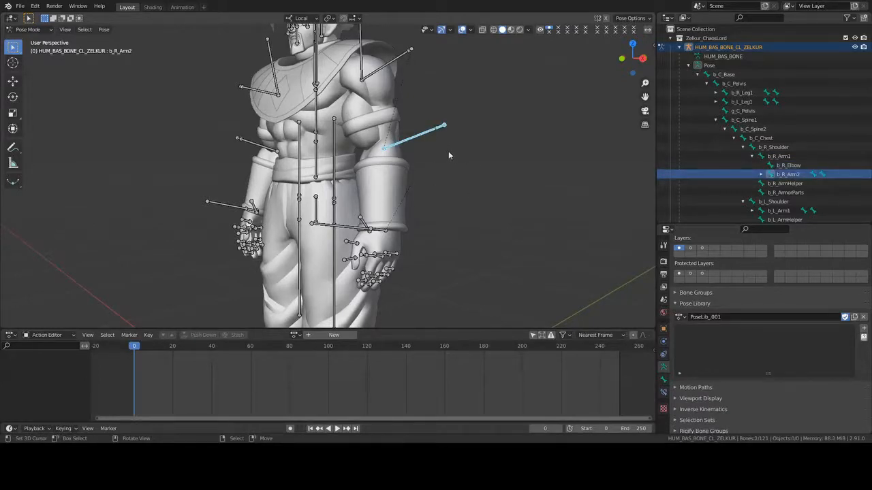
{"action": "right_click", "coordinate": [422, 138]}
{"action": "key", "text": "r"}
{"action": "key", "text": "r"}
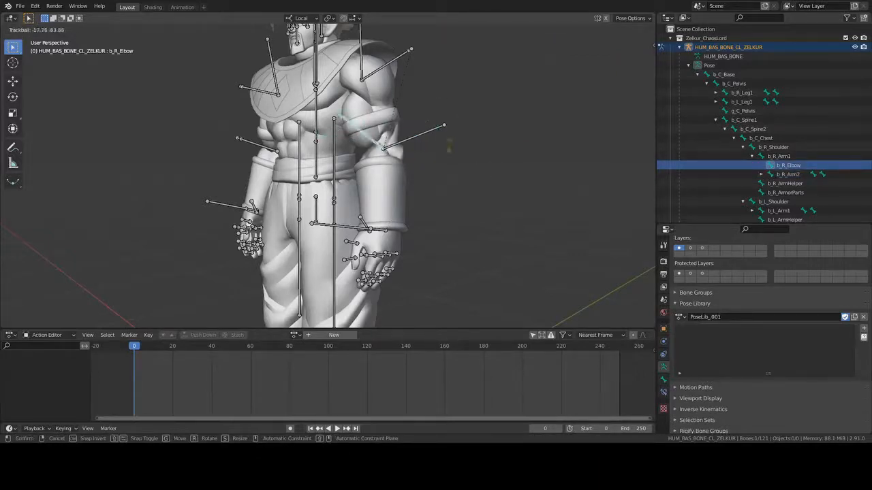
{"action": "right_click", "coordinate": [477, 144]}
{"action": "middle_click_drag", "start_coordinate": [487, 152], "coordinate": [417, 188]}
{"action": "key", "text": "r"}
{"action": "key", "text": "r"}
{"action": "right_click", "coordinate": [429, 183]}
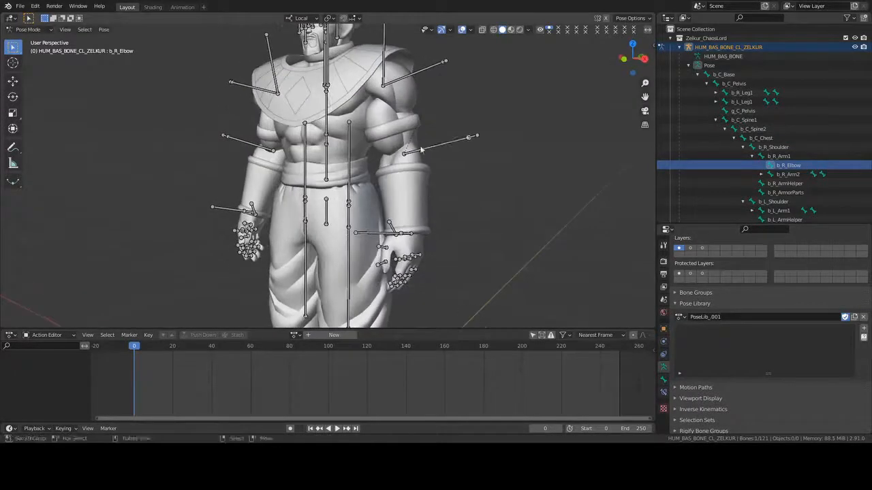
- Select only b_R_Arm2 and try rotating the right forearm freely with trackball rotation
{"action": "key", "text": "alt+a"}
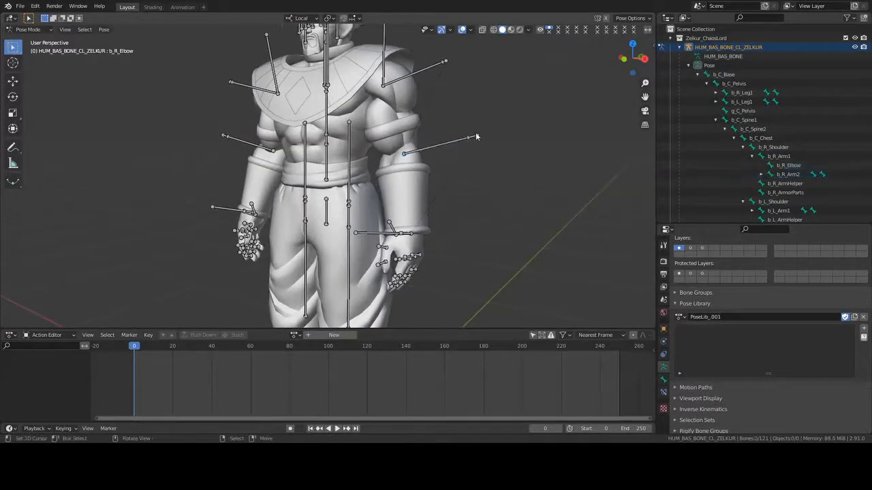
{"action": "left_click", "coordinate": [474, 137]}
{"action": "key", "text": "r"}
{"action": "key", "text": "r"}
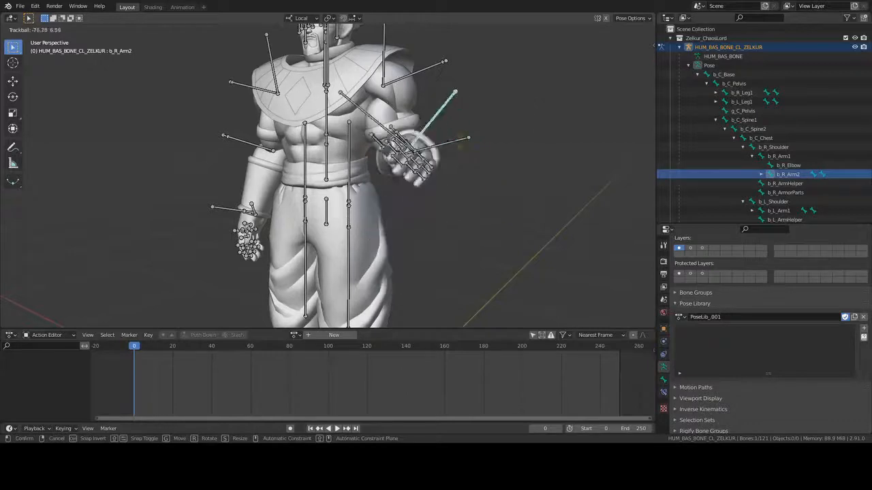
{"action": "left_click", "coordinate": [487, 167]}
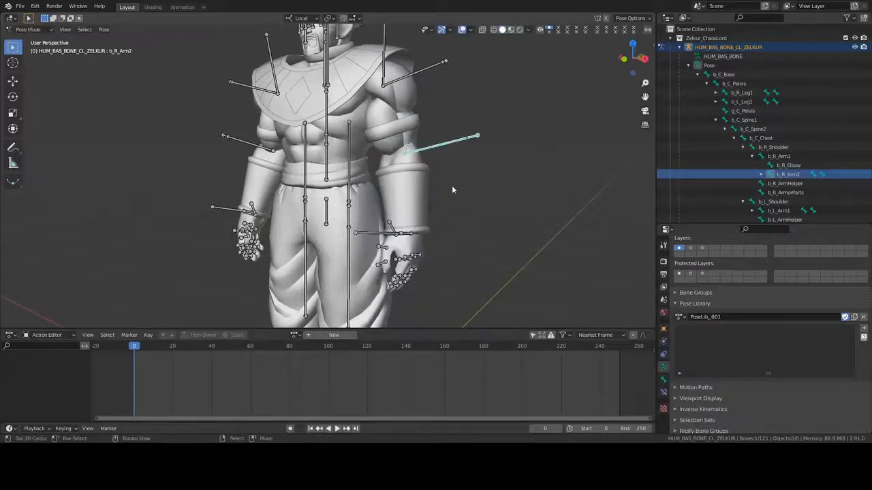
{"action": "key", "text": "alt+a"}
- Select b_R_Leg1 with its overlapping thigh bone and rotate them about 12 degrees around local Z to spread the right leg outward
{"action": "scroll", "coordinate": [443, 179], "scroll_direction": "down", "scroll_amount": 2}
{"action": "middle_click_drag", "start_coordinate": [441, 179], "coordinate": [469, 145]}
{"action": "scroll", "coordinate": [444, 178], "scroll_direction": "up", "scroll_amount": 2}
{"action": "mouse_move", "coordinate": [404, 172]}
{"action": "middle_mouse_down"}
{"action": "mouse_move", "coordinate": [412, 178]}
{"action": "mouse_move", "coordinate": [400, 97]}
{"action": "mouse_move", "coordinate": [393, 171]}
{"action": "middle_mouse_up"}
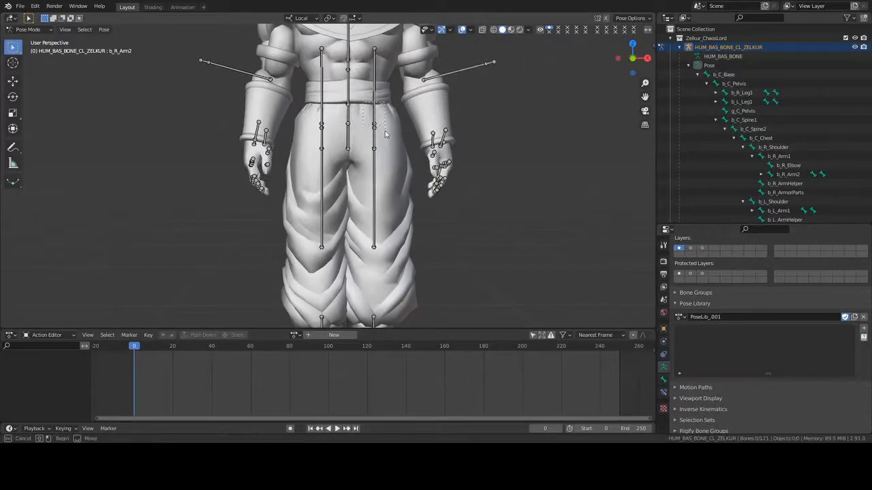
{"action": "left_click", "coordinate": [385, 136]}
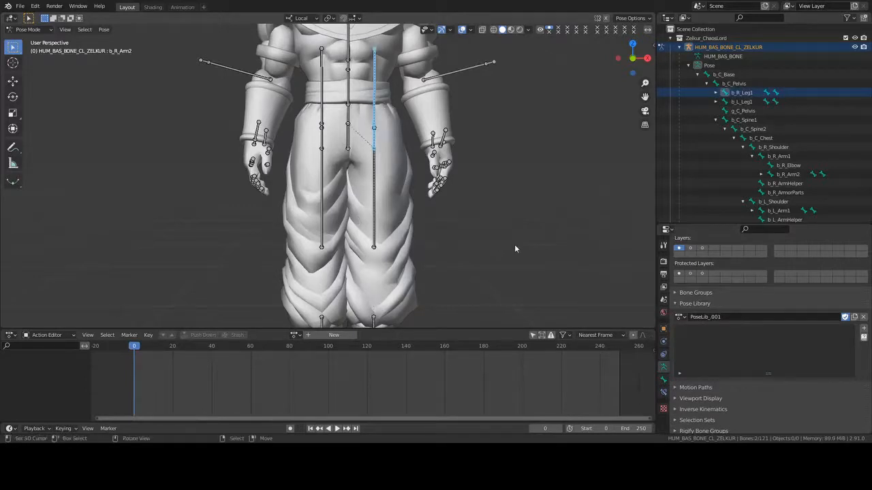
{"action": "key", "text": "r"}
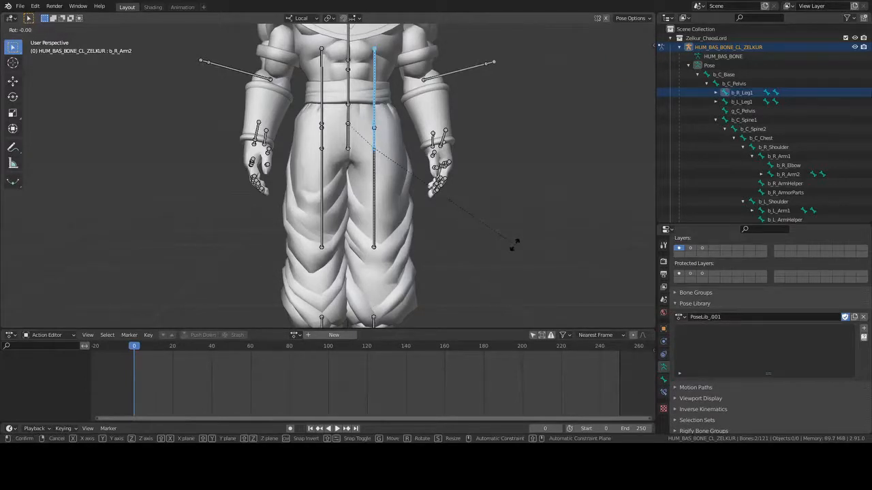
{"action": "key", "text": "z"}
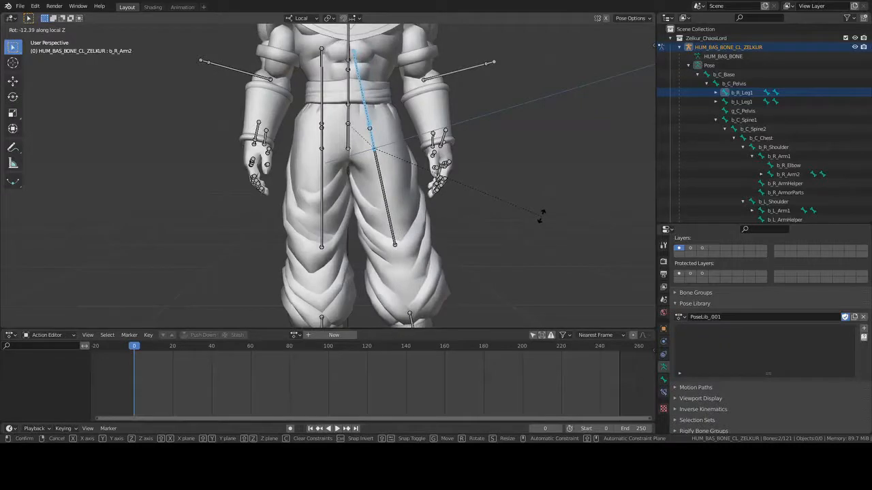
{"action": "left_click", "coordinate": [542, 215]}
- Select b_L_Leg1 with its overlapping thigh bone and rotate them around local Z until the left leg's spread matches the right
{"action": "left_click", "coordinate": [323, 116]}
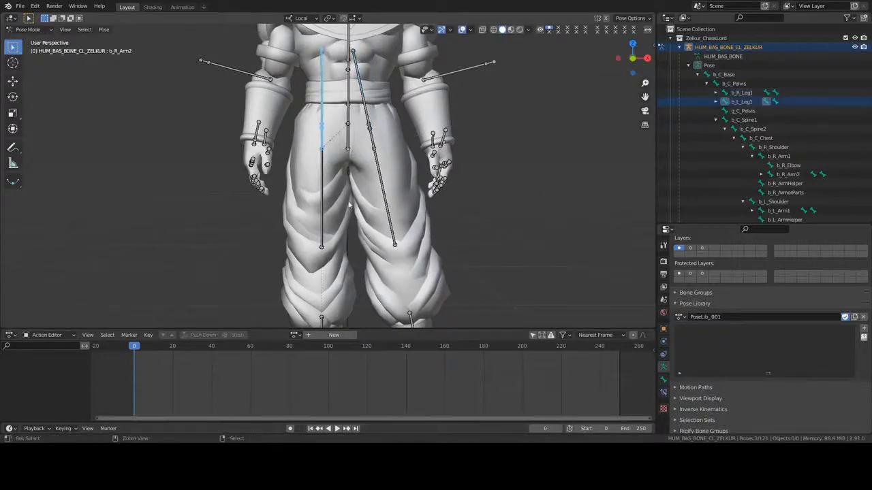
{"action": "key", "text": "r"}
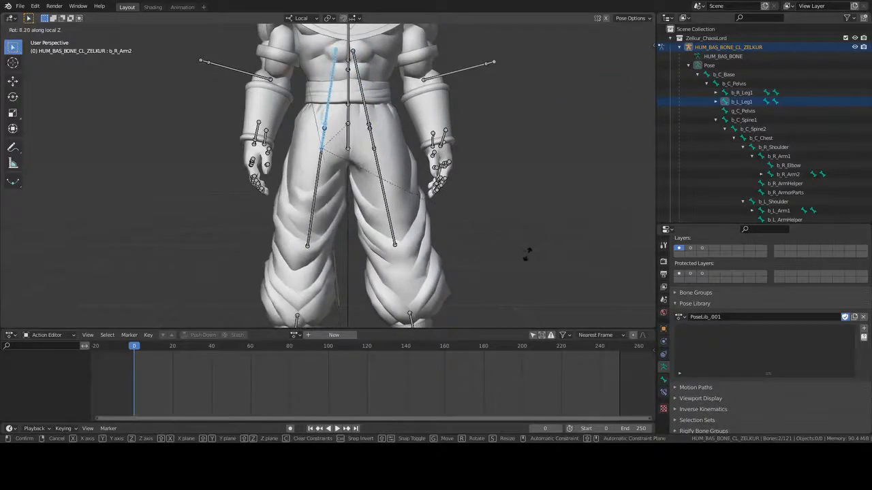
{"action": "left_click", "coordinate": [524, 257]}
{"action": "key", "text": "KP_1"}
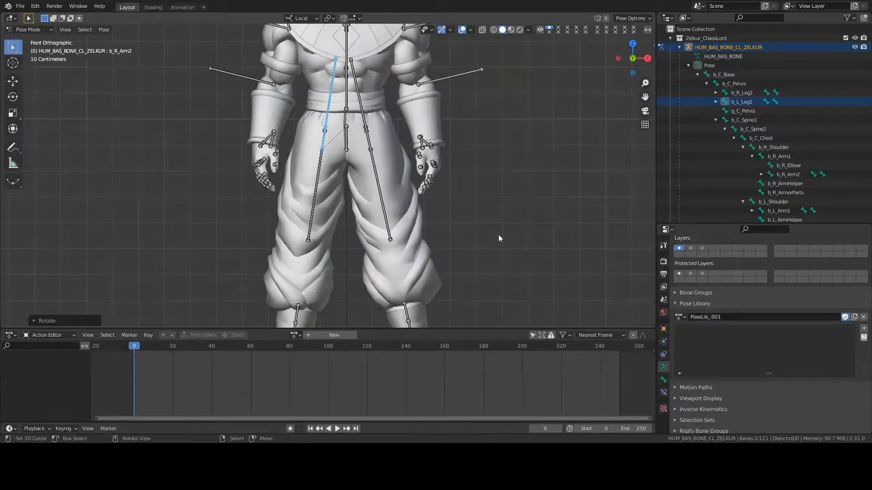
{"action": "key", "text": "r"}
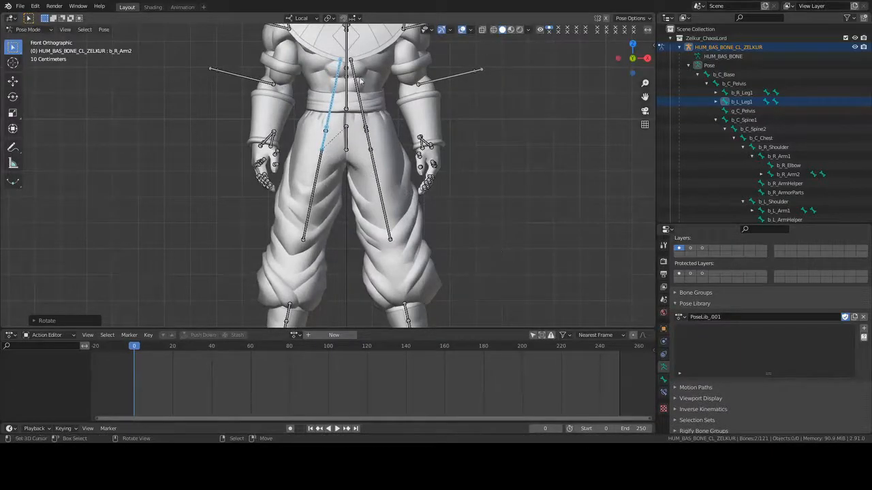
{"action": "key", "text": "r"}
{"action": "key", "text": "z"}
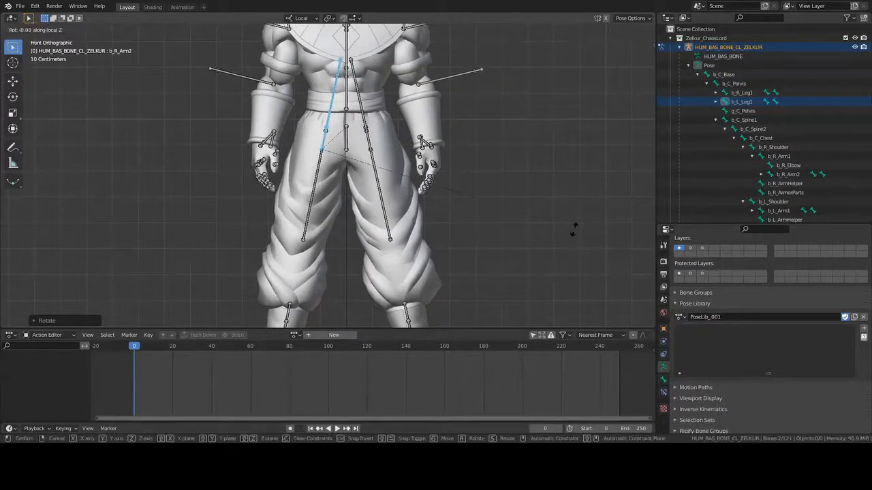
{"action": "left_click", "coordinate": [575, 234]}
- Select b_R_Foot and rotate it around its local Z axis to straighten the right foot
{"action": "scroll", "coordinate": [513, 219], "scroll_direction": "down", "scroll_amount": 7, "text": "shift"}
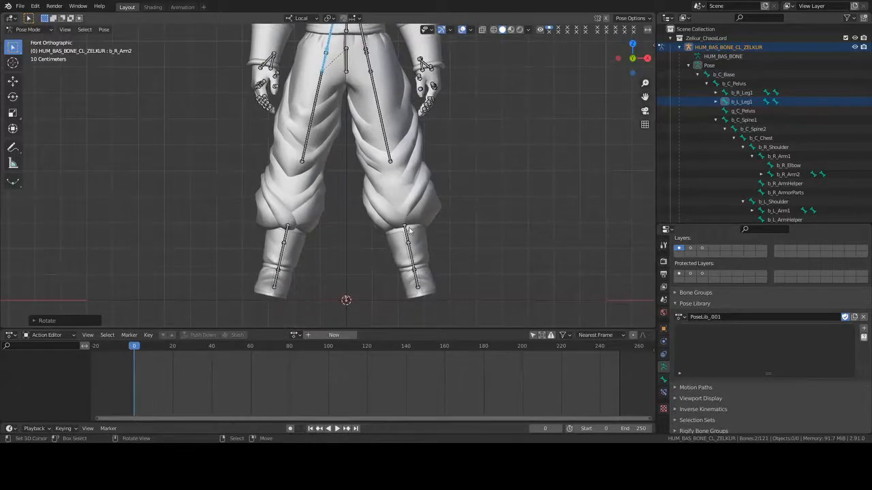
{"action": "left_click", "coordinate": [409, 230]}
{"action": "scroll", "coordinate": [496, 239], "scroll_direction": "down", "scroll_amount": 2, "text": "shift"}
{"action": "key", "text": "r"}
{"action": "key", "text": "z"}
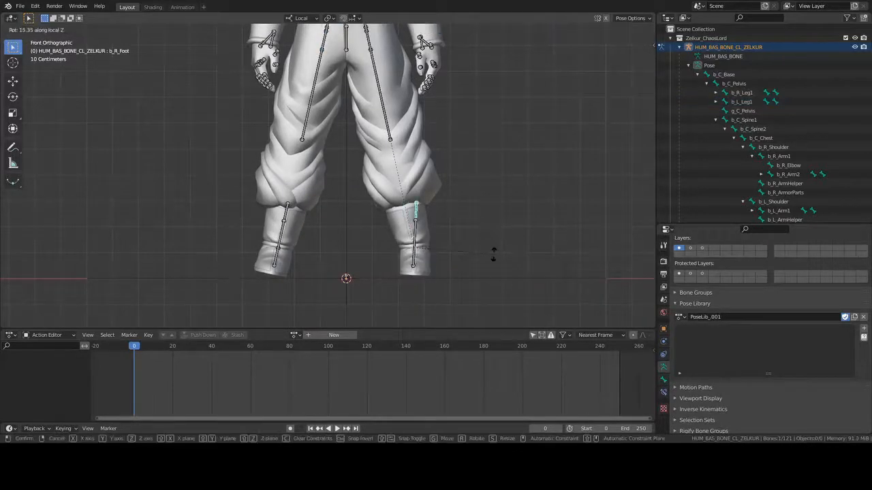
{"action": "left_click", "coordinate": [507, 245]}
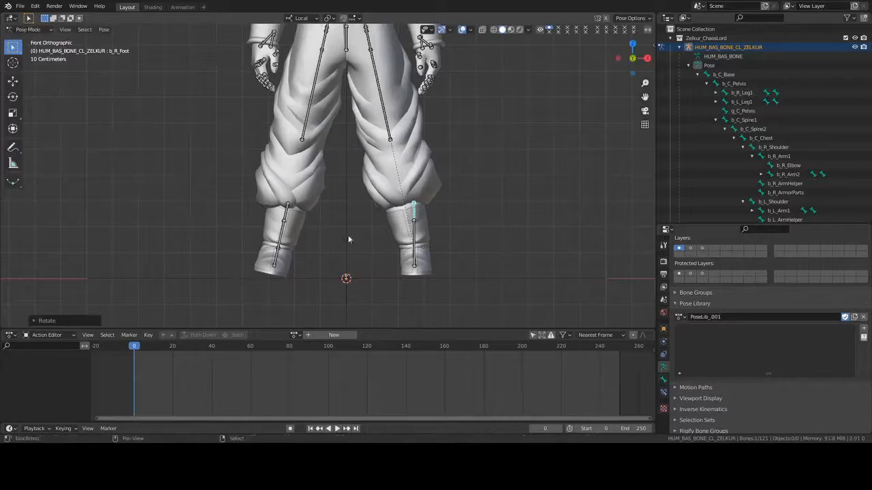
- Select b_L_Foot and rotate it around its local Z axis to straighten the left foot
{"action": "left_click", "coordinate": [289, 213]}
{"action": "key", "text": "r"}
{"action": "key", "text": "z"}
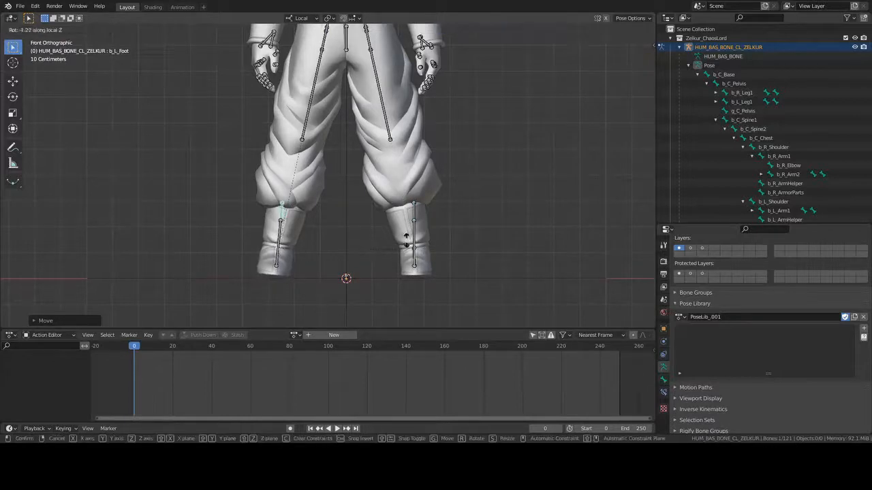
{"action": "left_click", "coordinate": [437, 164]}
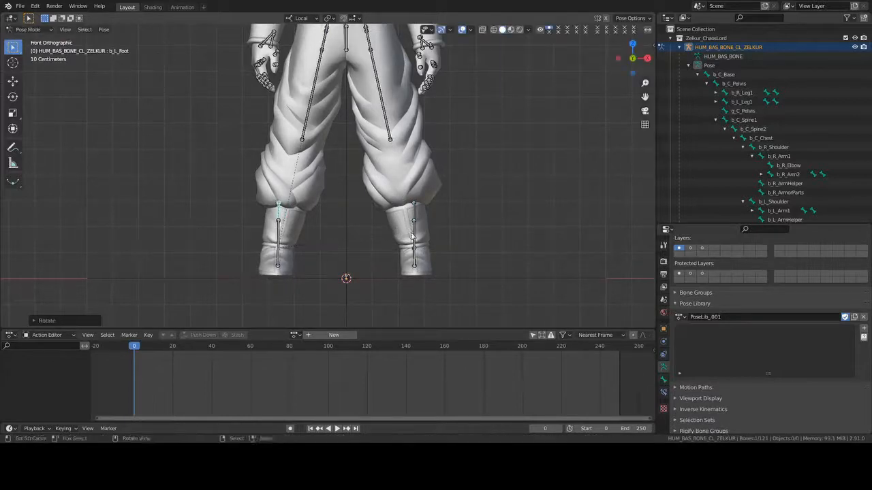
- Reselect the right foot bone and fine-tune its rotation around local Z
{"action": "scroll", "coordinate": [437, 165], "scroll_direction": "up", "scroll_amount": 1, "text": "shift"}
{"action": "left_click", "coordinate": [404, 229]}
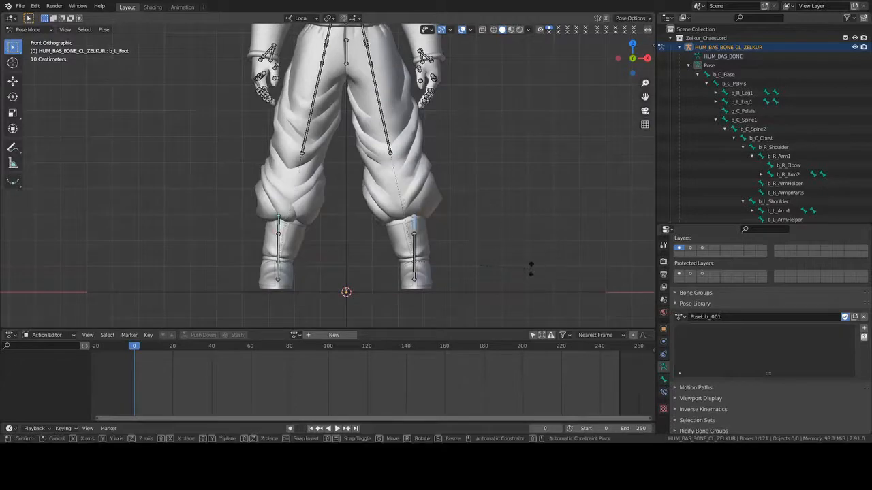
{"action": "key", "text": "r"}
{"action": "key", "text": "z"}
{"action": "left_click", "coordinate": [538, 256]}
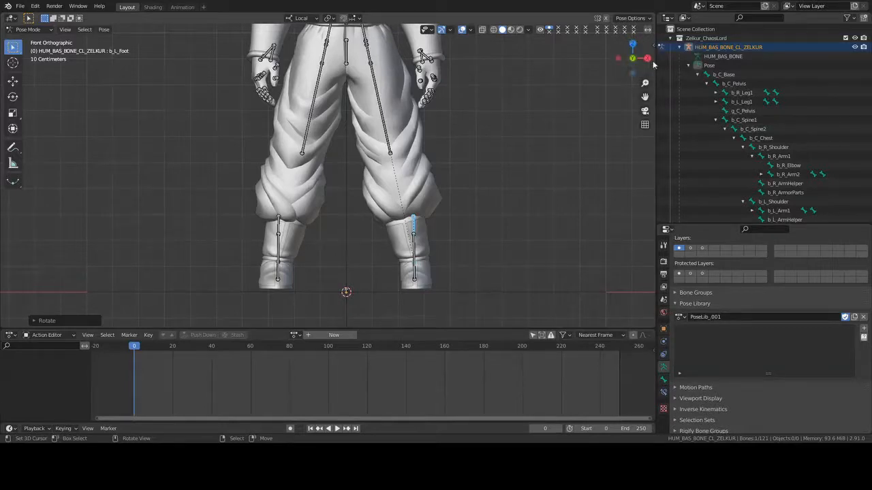
- Select b_C_Pelvis and lower it about 0.015 m along its local Y axis until the feet rest on the ground line
{"action": "middle_click_drag", "start_coordinate": [484, 182], "coordinate": [408, 95]}
{"action": "left_click", "coordinate": [723, 84]}
{"action": "scroll", "coordinate": [361, 180], "scroll_direction": "down", "scroll_amount": 2}
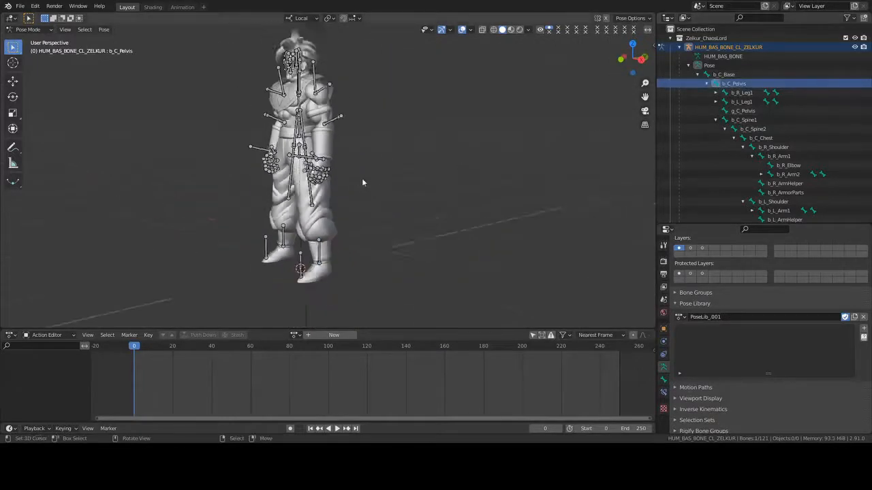
{"action": "middle_click_drag", "start_coordinate": [362, 180], "coordinate": [405, 176]}
{"action": "scroll", "coordinate": [313, 143], "scroll_direction": "up", "scroll_amount": 6}
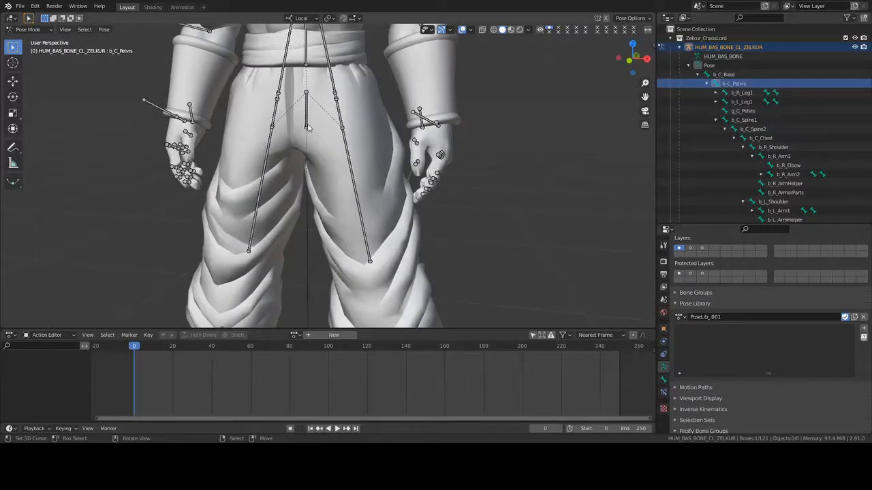
{"action": "left_click", "coordinate": [308, 127]}
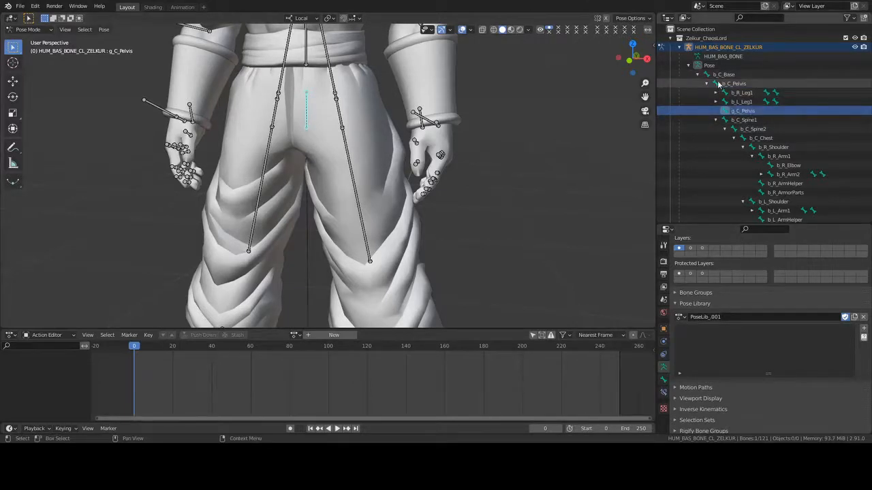
{"action": "left_click", "coordinate": [734, 83]}
{"action": "scroll", "coordinate": [405, 165], "scroll_direction": "down", "scroll_amount": 5}
{"action": "key", "text": "KP_1"}
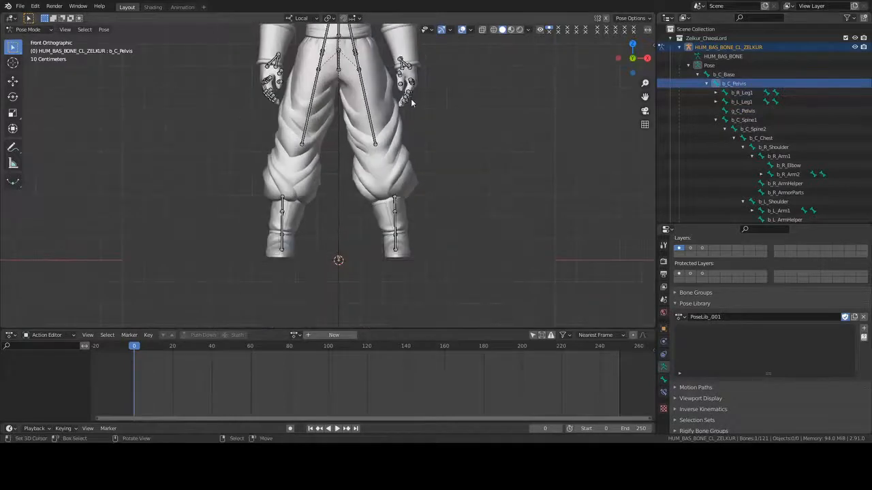
{"action": "key", "text": "g"}
{"action": "key", "text": "z"}
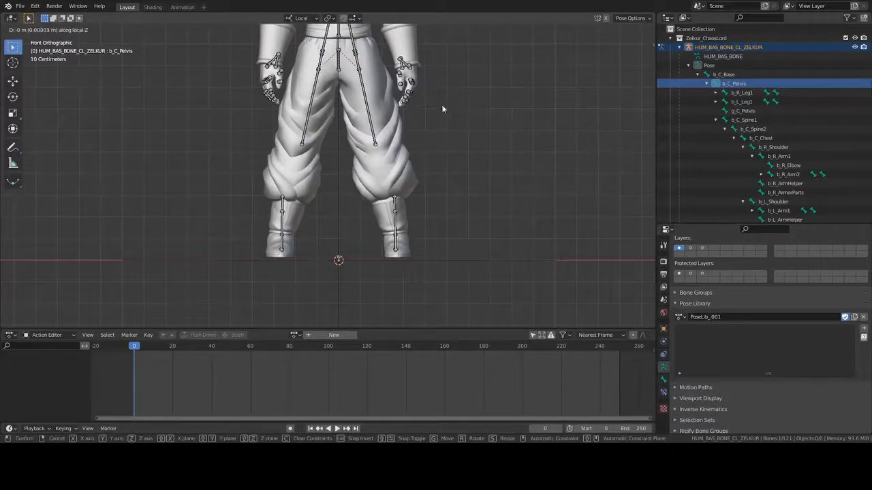
{"action": "key", "text": "y"}
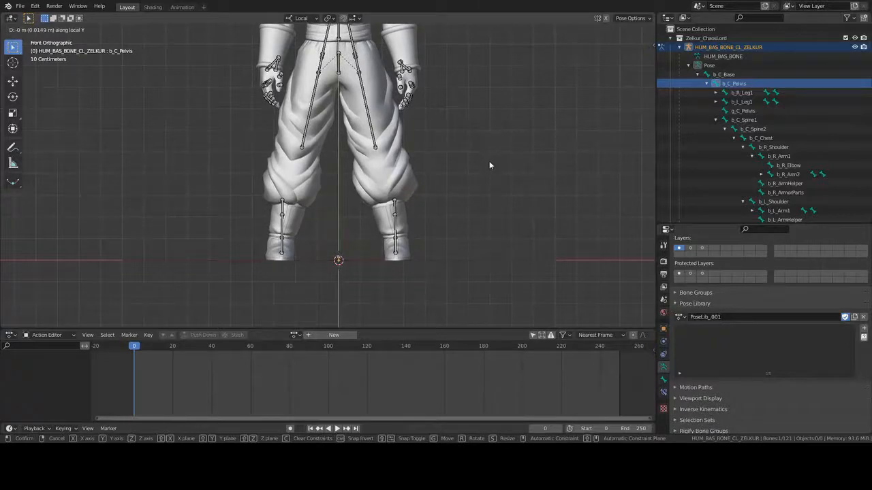
{"action": "left_click", "coordinate": [489, 160]}
- Collapse the b_R_Shoulder and b_L_Shoulder branches in the bone hierarchy
{"action": "middle_click_drag", "start_coordinate": [518, 146], "coordinate": [367, 167]}
{"action": "scroll", "coordinate": [368, 164], "scroll_direction": "up", "scroll_amount": 4}
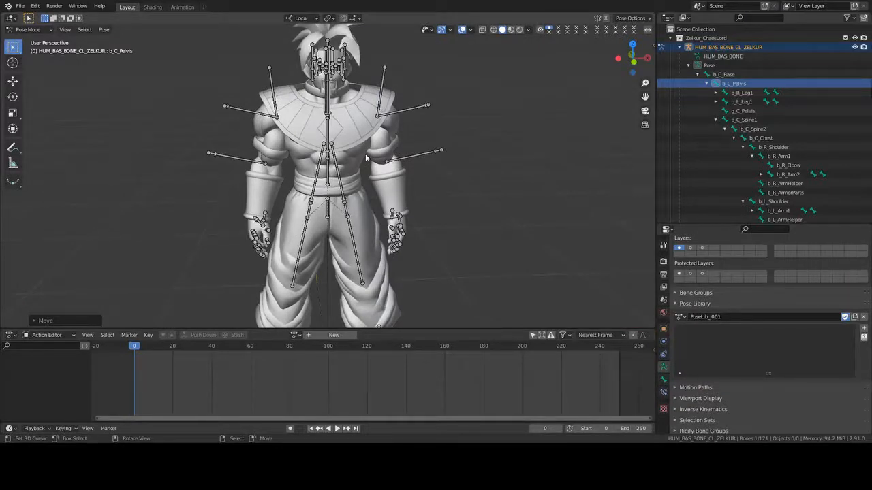
{"action": "scroll", "coordinate": [365, 158], "scroll_direction": "up", "scroll_amount": 5}
{"action": "middle_click_drag", "start_coordinate": [306, 169], "coordinate": [304, 188]}
{"action": "scroll", "coordinate": [332, 193], "scroll_direction": "down", "scroll_amount": 4}
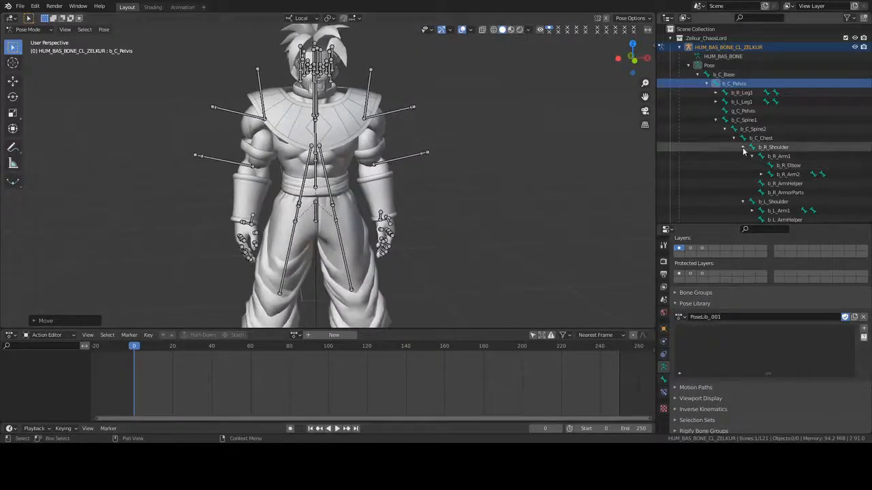
{"action": "scroll", "coordinate": [757, 205], "scroll_direction": "down", "scroll_amount": 2}
{"action": "left_click", "coordinate": [744, 93]}
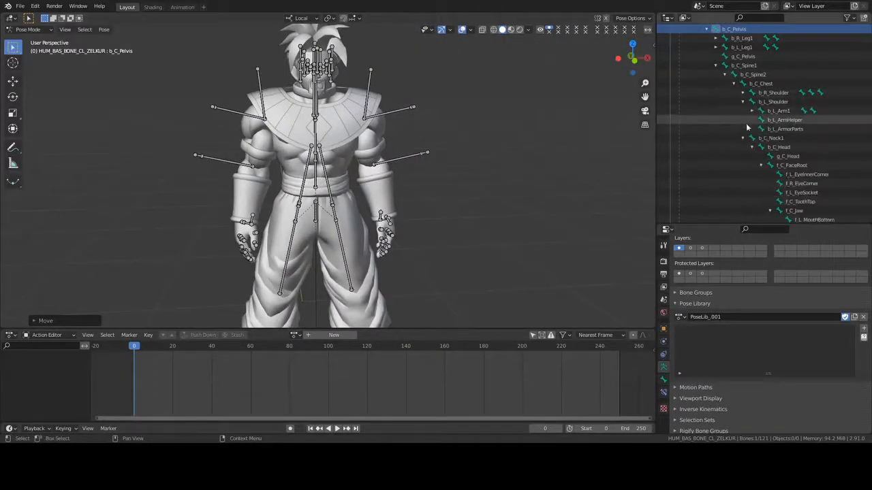
{"action": "left_click", "coordinate": [743, 102]}
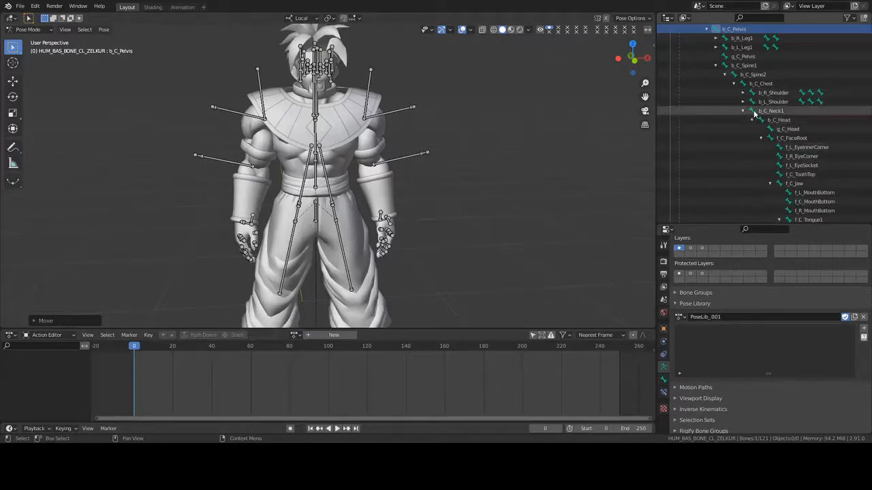
- Select b_C_Neck1 and rotate it around its local X axis to adjust the neck's tilt
{"action": "left_click", "coordinate": [754, 111]}
{"action": "middle_click_drag", "start_coordinate": [308, 138], "coordinate": [486, 146]}
{"action": "scroll", "coordinate": [511, 149], "scroll_direction": "up", "scroll_amount": 3}
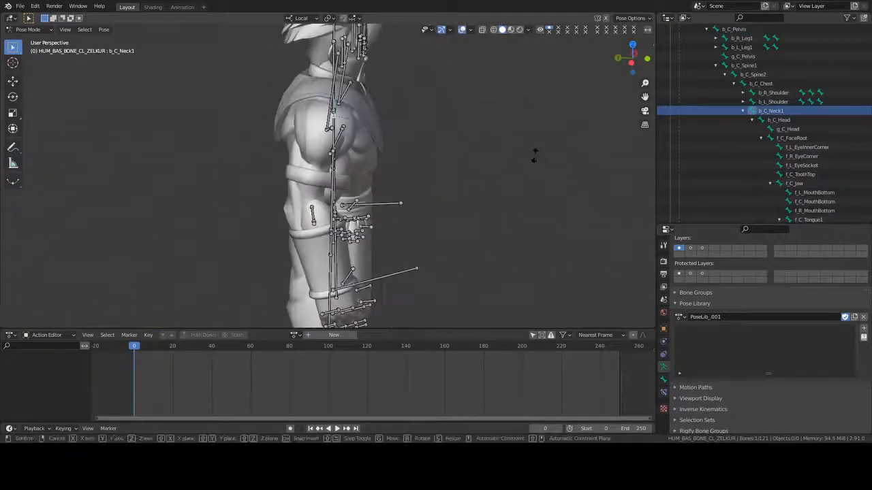
{"action": "key", "text": "r"}
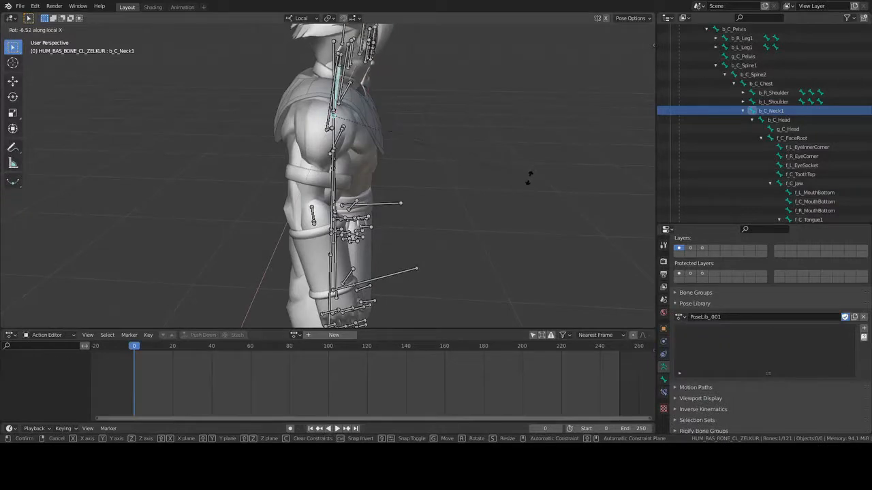
{"action": "left_click", "coordinate": [525, 184]}
- Select b_C_Head and rotate it about 6.65° around its local X axis to adjust the head's tilt
{"action": "middle_click_drag", "start_coordinate": [525, 184], "coordinate": [494, 219]}
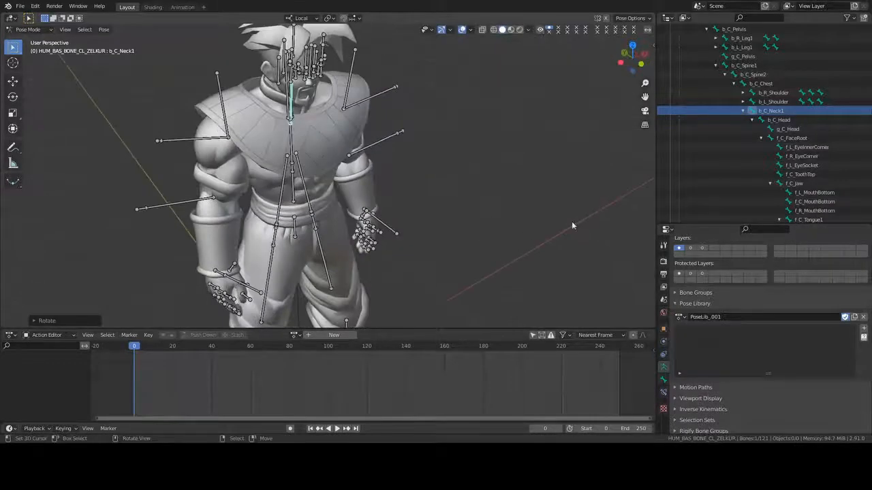
{"action": "left_click", "coordinate": [779, 119]}
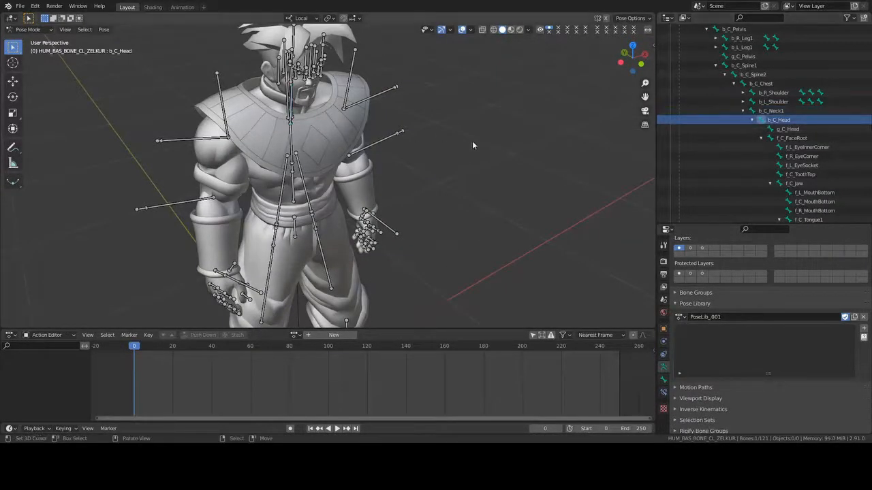
{"action": "key", "text": "r"}
{"action": "key", "text": "x"}
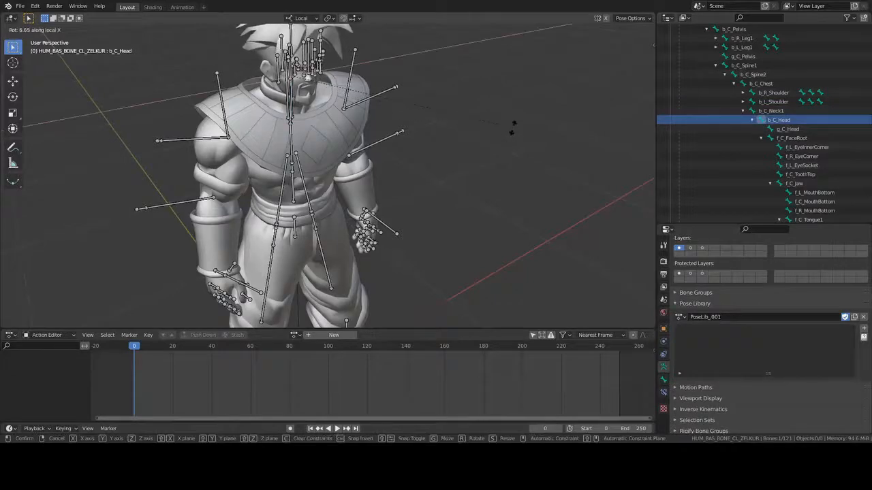
{"action": "left_click", "coordinate": [513, 121]}
- Select b_C_Chest and rotate it around its local X axis to lean the upper body slightly backward
{"action": "middle_click_drag", "start_coordinate": [512, 122], "coordinate": [425, 158]}
{"action": "scroll", "coordinate": [425, 159], "scroll_direction": "up", "scroll_amount": 5}
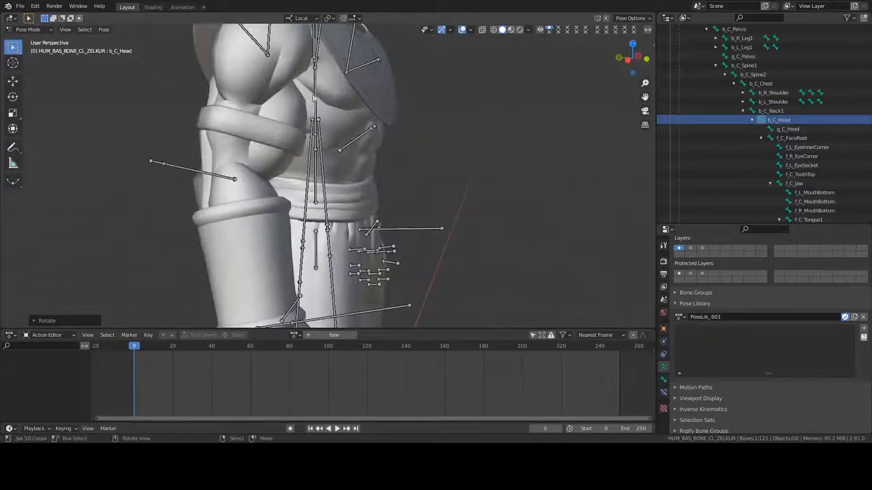
{"action": "right_click", "coordinate": [313, 109]}
{"action": "key", "text": "r"}
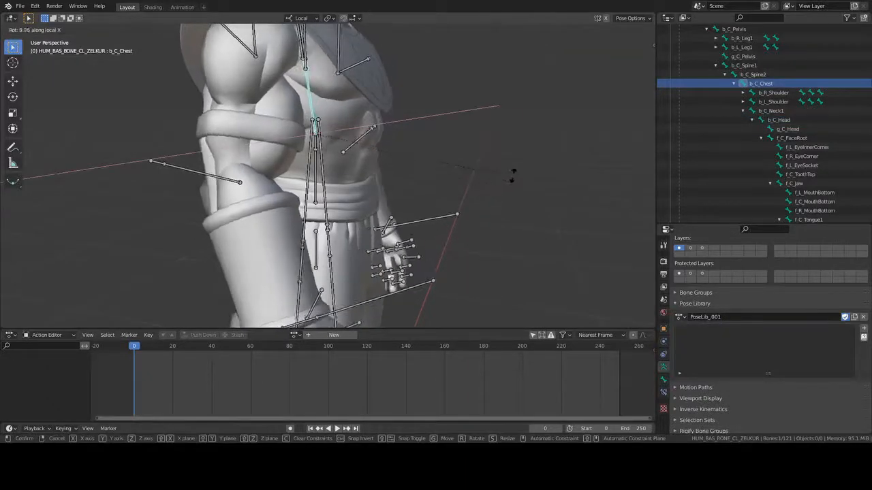
{"action": "left_click", "coordinate": [512, 171]}
{"action": "scroll", "coordinate": [327, 152], "scroll_direction": "down", "scroll_amount": 4}
- Reselect b_C_Neck1 and rotate it around local X to bring the head forward over the leaned-back chest
{"action": "middle_click_drag", "start_coordinate": [398, 105], "coordinate": [423, 122]}
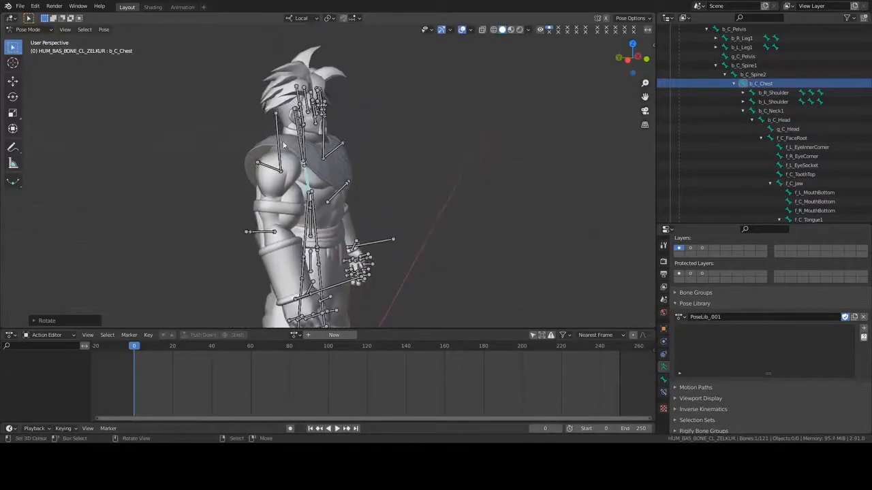
{"action": "left_click", "coordinate": [761, 112]}
{"action": "key", "text": "r"}
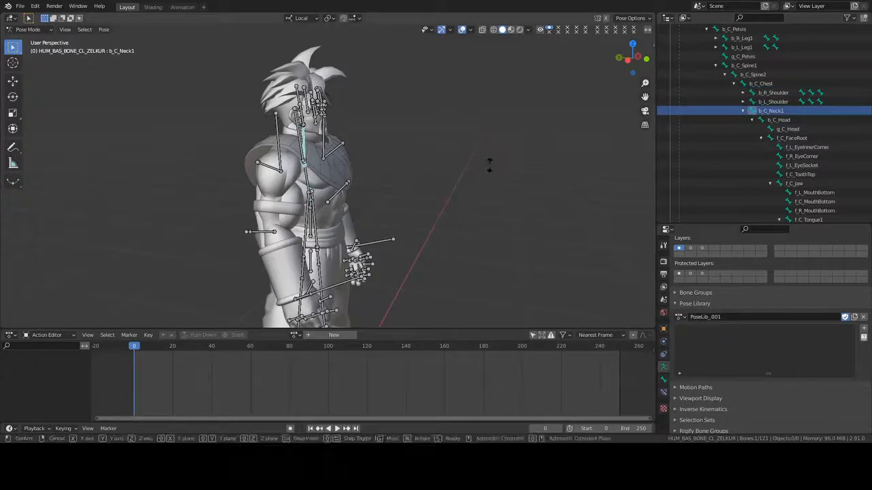
{"action": "key", "text": "x"}
{"action": "left_click", "coordinate": [488, 207]}
- Hide the viewport overlays to check the character's pose without bones, show them again and inspect the pose from several angles
{"action": "middle_click_drag", "start_coordinate": [489, 208], "coordinate": [420, 73]}
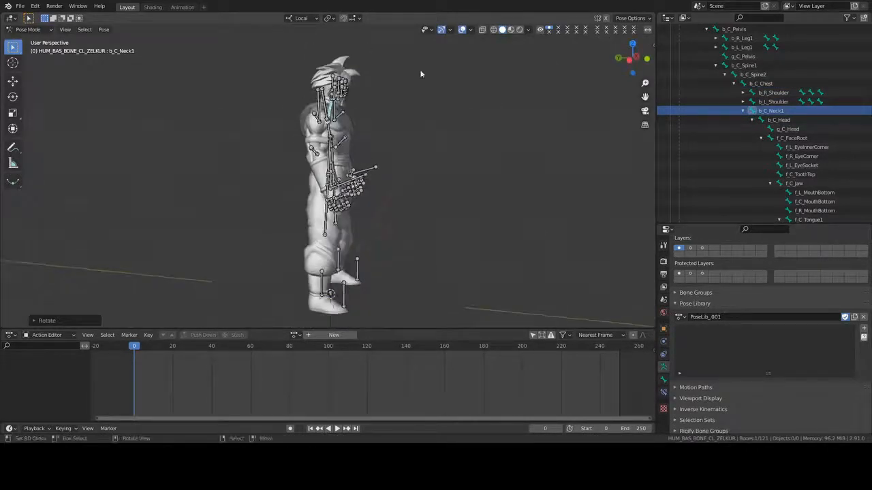
{"action": "left_click", "coordinate": [462, 29]}
{"action": "middle_click_drag", "start_coordinate": [438, 116], "coordinate": [409, 140]}
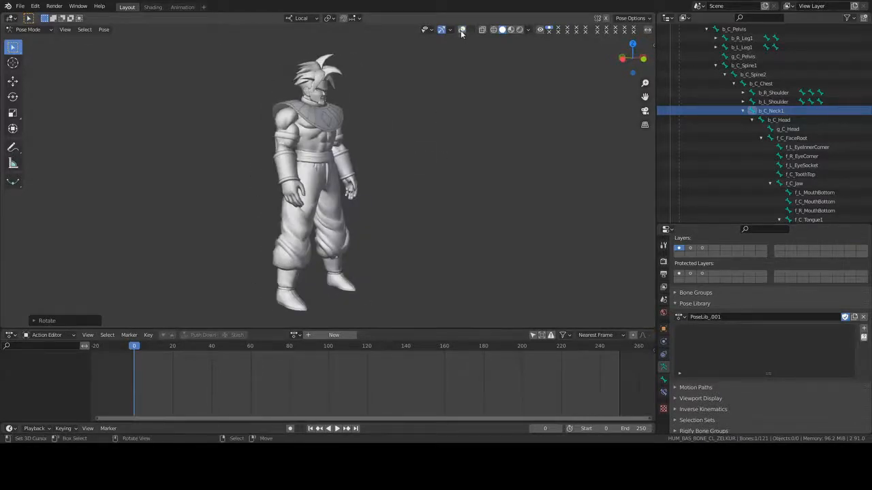
{"action": "left_click", "coordinate": [461, 30]}
{"action": "scroll", "coordinate": [373, 181], "scroll_direction": "up", "scroll_amount": 2}
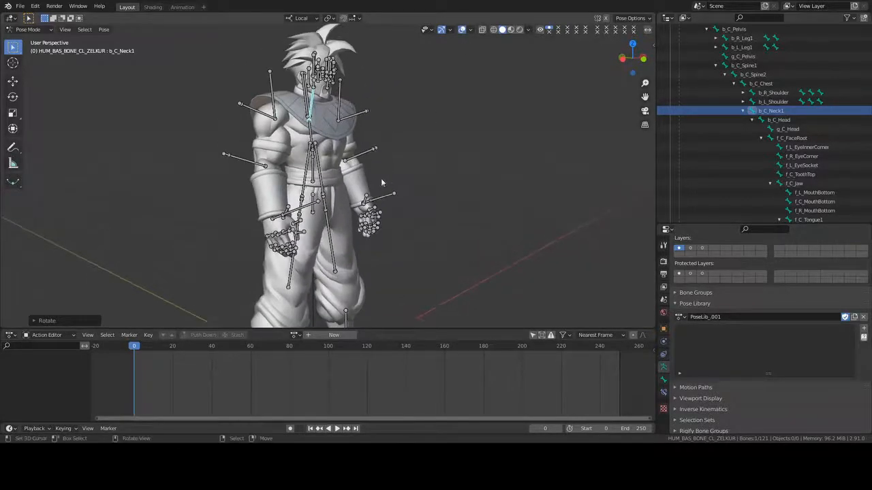
{"action": "scroll", "coordinate": [382, 181], "scroll_direction": "down", "scroll_amount": 3}
{"action": "middle_click_drag", "start_coordinate": [381, 182], "coordinate": [360, 188]}
{"action": "middle_click_drag", "start_coordinate": [427, 195], "coordinate": [383, 139]}
{"action": "right_click", "coordinate": [401, 201]}
{"action": "scroll", "coordinate": [365, 187], "scroll_direction": "up", "scroll_amount": 3}
{"action": "scroll", "coordinate": [365, 187], "scroll_direction": "up", "scroll_amount": 2}
{"action": "scroll", "coordinate": [382, 150], "scroll_direction": "down", "scroll_amount": 4}
{"action": "middle_click_drag", "start_coordinate": [360, 184], "coordinate": [393, 190]}
- Select all bones and add the current pose to the pose library as REST_POSE
{"action": "key", "text": "a"}
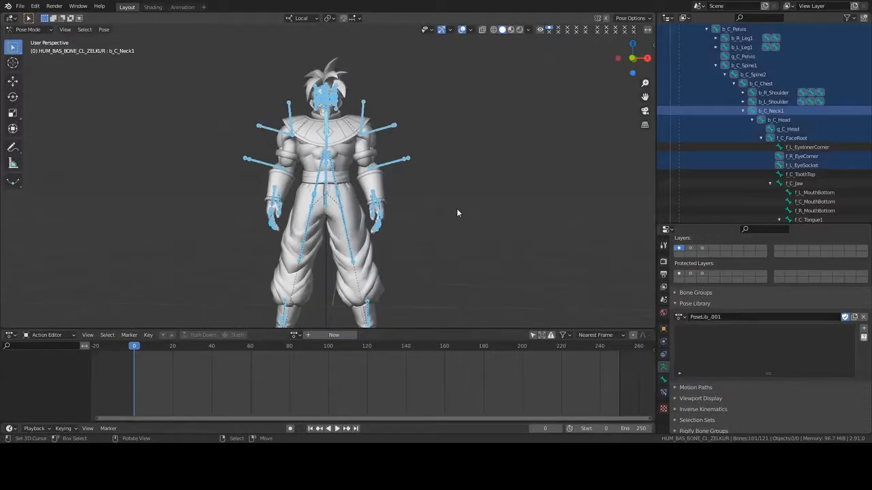
{"action": "middle_click_drag", "start_coordinate": [492, 232], "coordinate": [498, 202]}
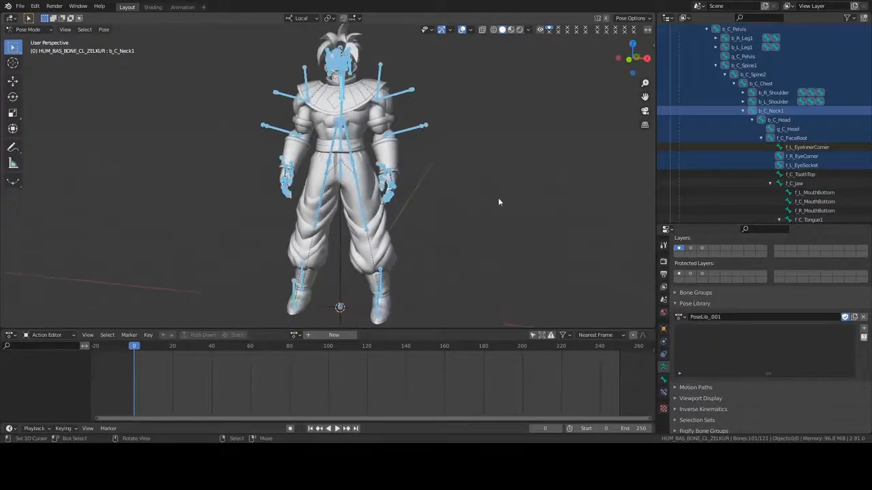
{"action": "key", "text": "alt+a"}
{"action": "key", "text": "a"}
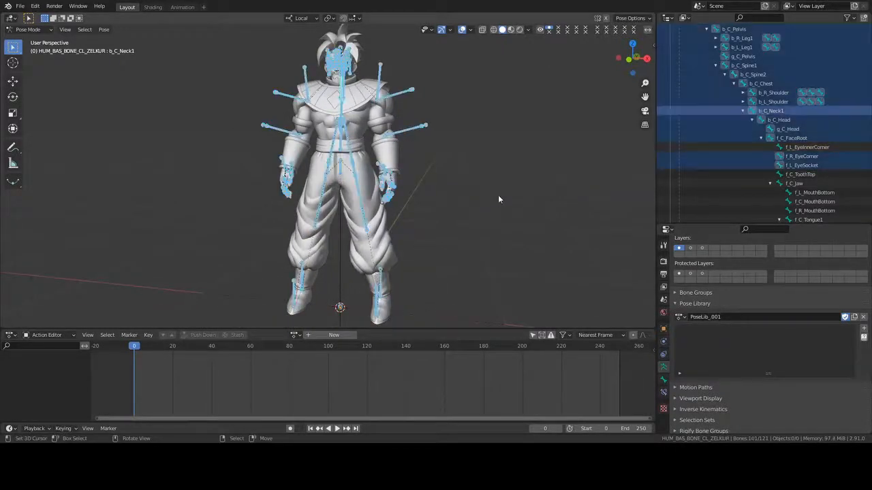
{"action": "left_click", "coordinate": [864, 330]}
{"action": "left_click", "coordinate": [825, 329]}
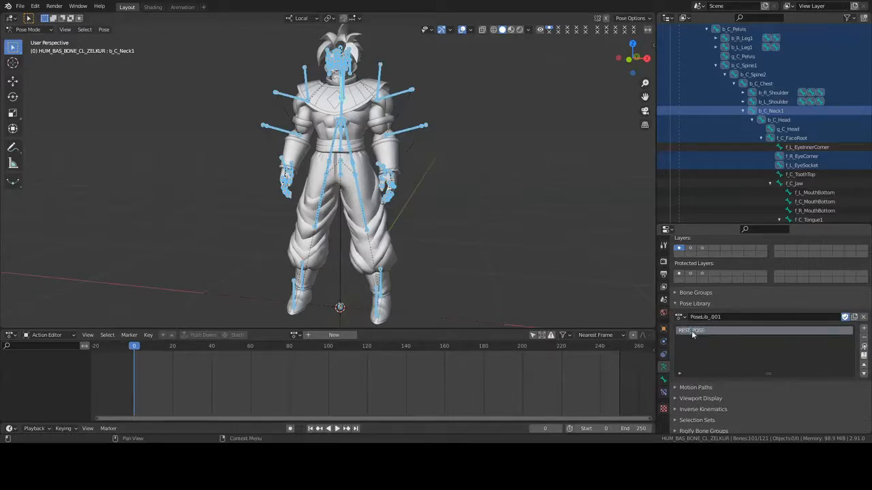
- Test the stored pose by clearing the rotation and location of all bones and applying REST_POSE from the library
{"action": "key", "text": "alt+a"}
{"action": "key", "text": "a"}
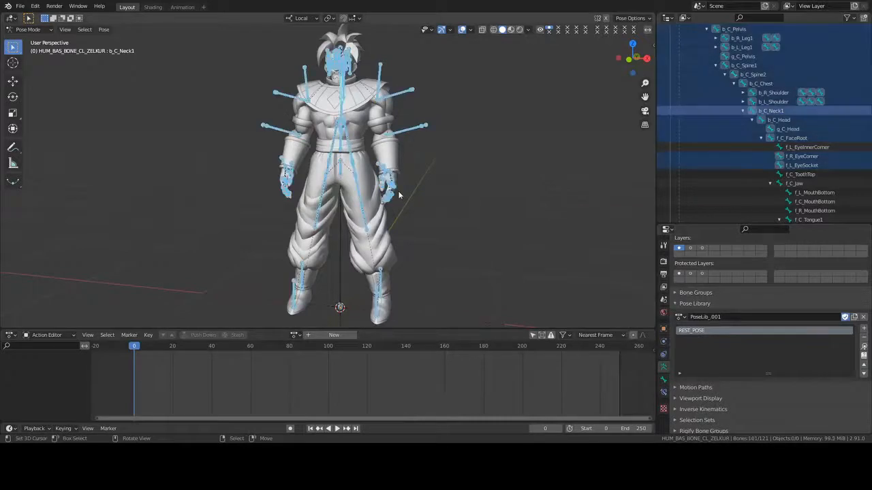
{"action": "key", "text": "alt+r"}
{"action": "key", "text": "alt+g"}
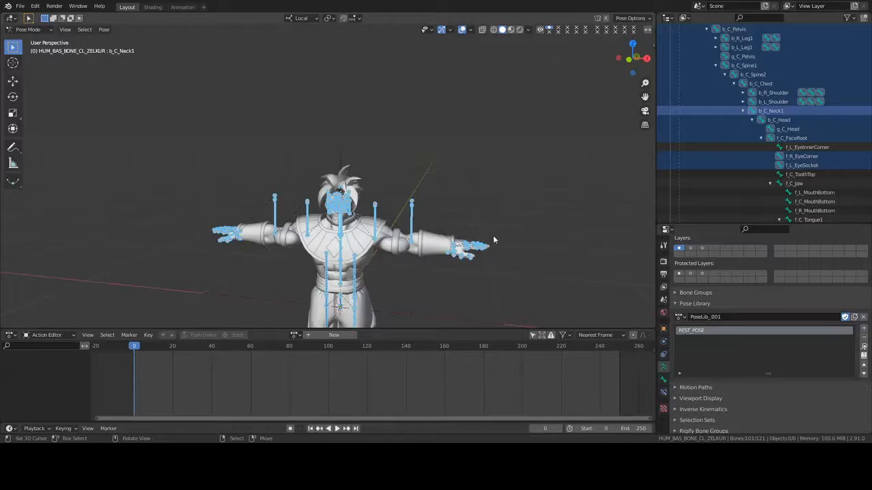
{"action": "left_click", "coordinate": [863, 348]}
{"action": "scroll", "coordinate": [454, 216], "scroll_direction": "down", "scroll_amount": 4}
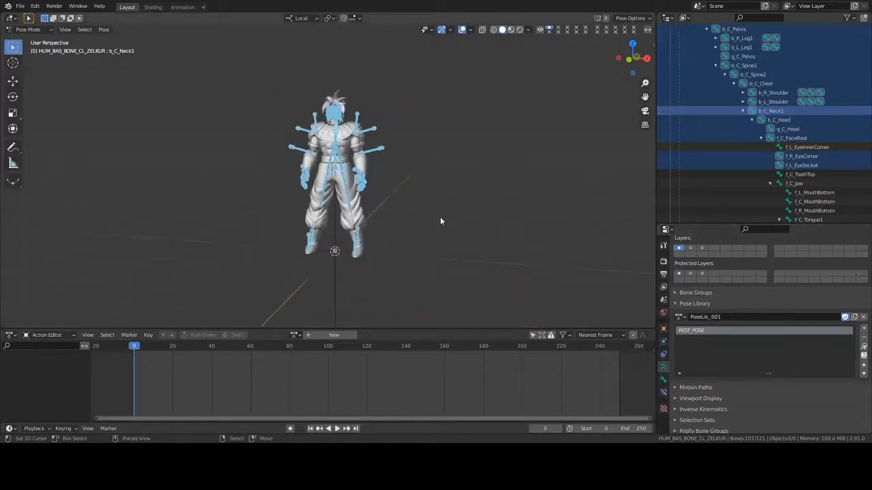
- Deselect everything, select the two overlapping left forearm bones and rotate them around local Y to swing the forearm in front of the body
{"action": "key", "text": "alt+a"}
{"action": "scroll", "coordinate": [472, 213], "scroll_direction": "up", "scroll_amount": 5}
{"action": "middle_click_drag", "start_coordinate": [486, 208], "coordinate": [448, 207]}
{"action": "scroll", "coordinate": [447, 207], "scroll_direction": "down", "scroll_amount": 4}
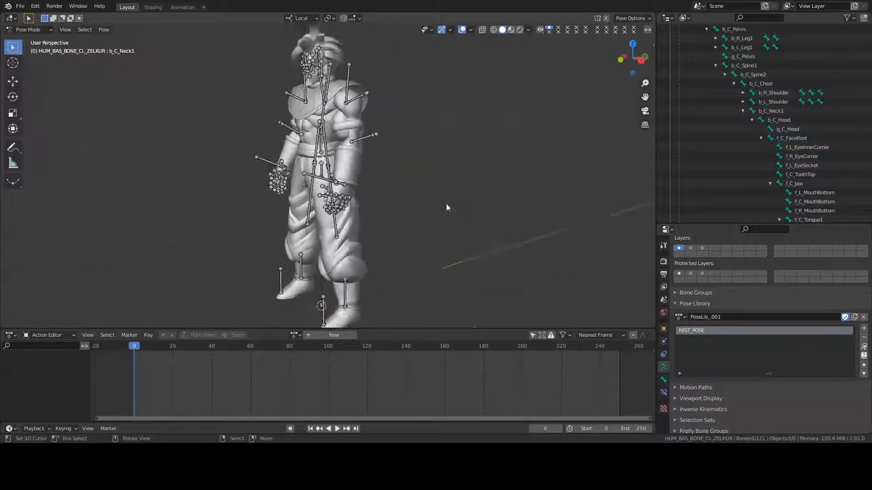
{"action": "middle_click_drag", "start_coordinate": [367, 198], "coordinate": [429, 195]}
{"action": "scroll", "coordinate": [420, 198], "scroll_direction": "up", "scroll_amount": 5}
{"action": "scroll", "coordinate": [420, 198], "scroll_direction": "down", "scroll_amount": 5}
{"action": "scroll", "coordinate": [369, 166], "scroll_direction": "up", "scroll_amount": 2}
{"action": "left_click", "coordinate": [372, 158]}
{"action": "scroll", "coordinate": [430, 195], "scroll_direction": "up", "scroll_amount": 2}
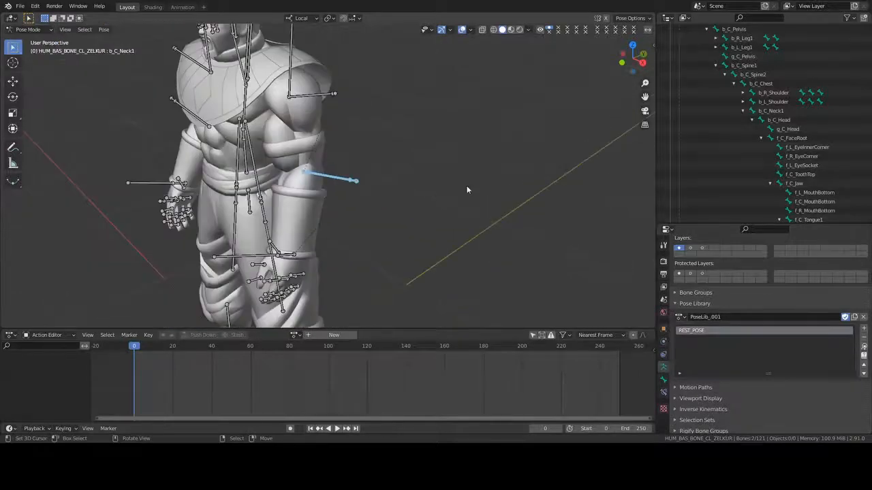
{"action": "key", "text": "r"}
{"action": "key", "text": "x"}
{"action": "key", "text": "y"}
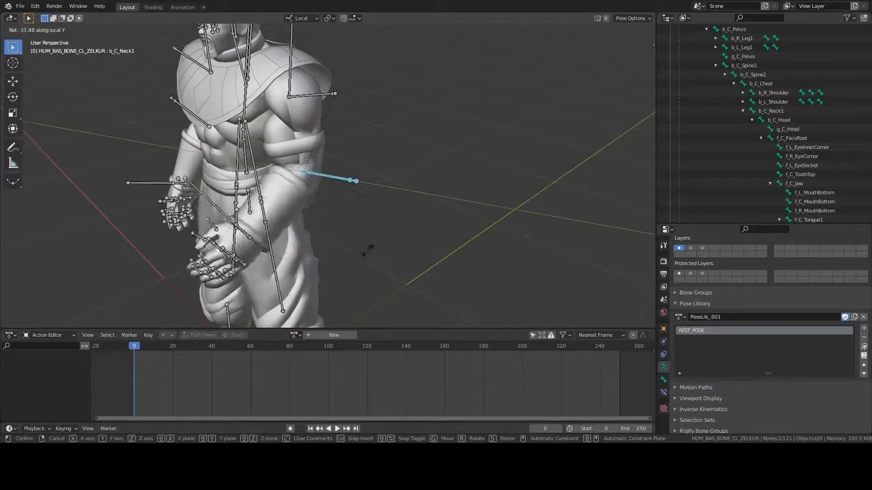
{"action": "left_click", "coordinate": [355, 251]}
- Rotate the left forearm bones further around their local X and Y axes to raise the hand in front of the waist
{"action": "key", "text": "r"}
{"action": "key", "text": "x"}
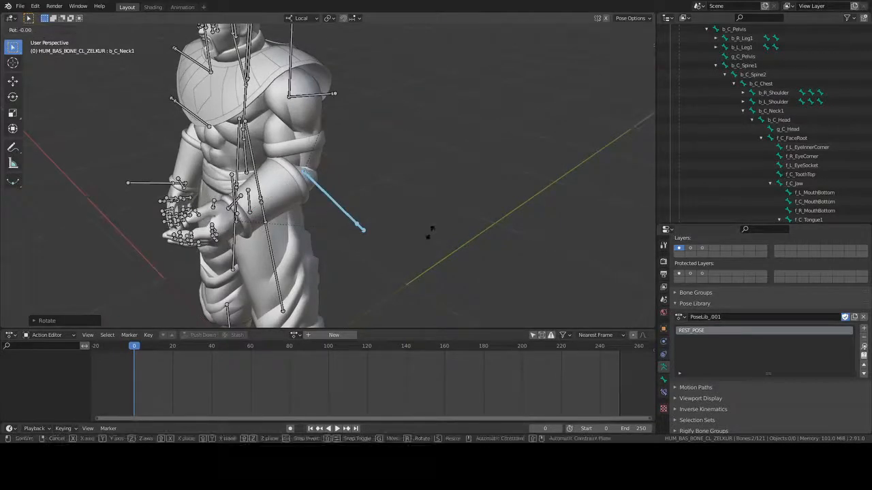
{"action": "key", "text": "z"}
{"action": "key", "text": "y"}
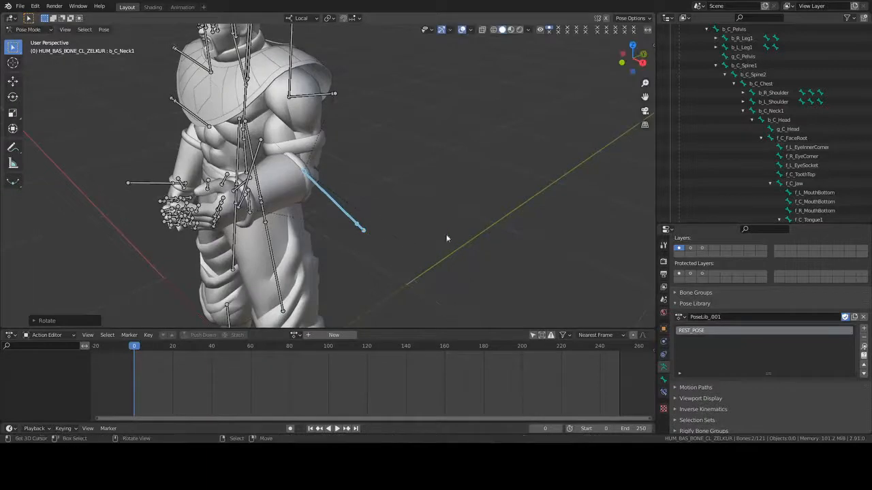
{"action": "left_click", "coordinate": [476, 220]}
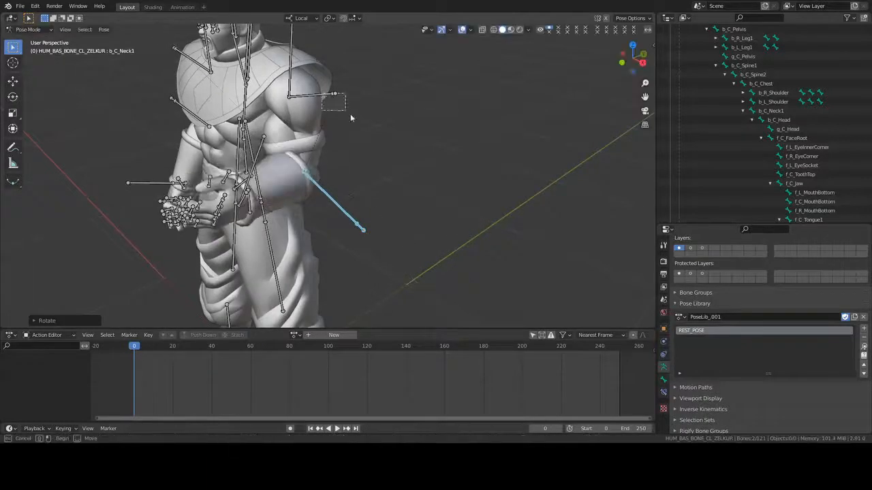
- Select the two overlapping right upper-arm bones and rotate them around local Y and Z to swing the raised arm further forward
{"action": "left_click", "coordinate": [320, 94]}
{"action": "key", "text": "r"}
{"action": "key", "text": "y"}
{"action": "left_click", "coordinate": [401, 177]}
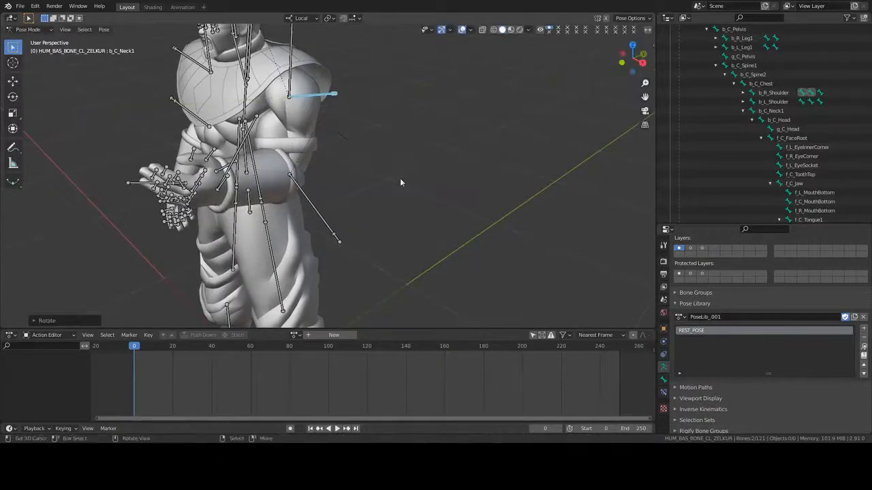
{"action": "key", "text": "r"}
{"action": "key", "text": "z"}
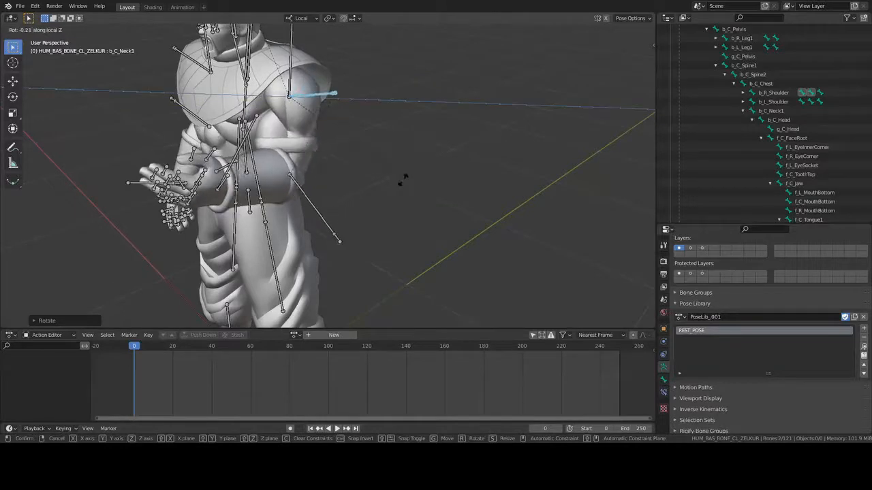
{"action": "left_click", "coordinate": [402, 179]}
- Rotate the b_R_Shoulder bone slightly around its local Z and X axes to adjust the raised arm
{"action": "middle_click_drag", "start_coordinate": [403, 180], "coordinate": [318, 111]}
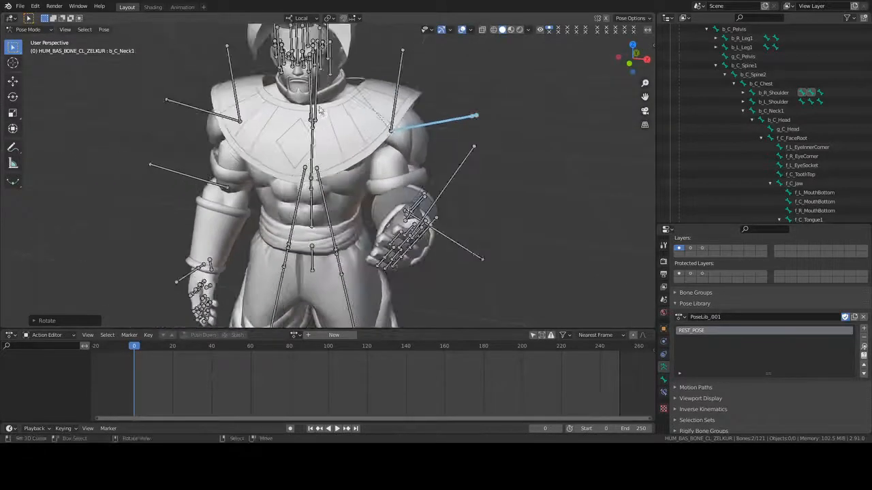
{"action": "key", "text": "r"}
{"action": "key", "text": "z"}
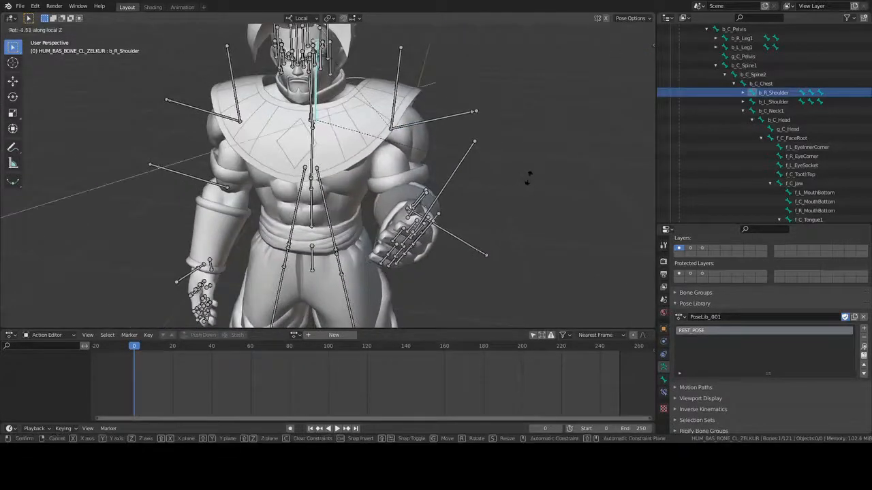
{"action": "key", "text": "x"}
{"action": "key", "text": "x"}
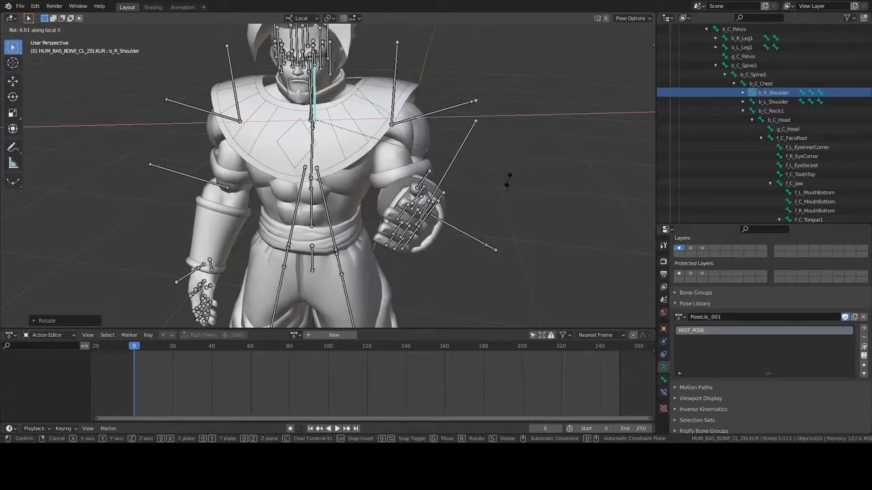
{"action": "left_click", "coordinate": [499, 184]}
- Clear the rotation of the right hand's finger bones, first the middle and tip joints, then the base joints
{"action": "middle_click_drag", "start_coordinate": [498, 190], "coordinate": [475, 186]}
{"action": "scroll", "coordinate": [468, 212], "scroll_direction": "up", "scroll_amount": 2}
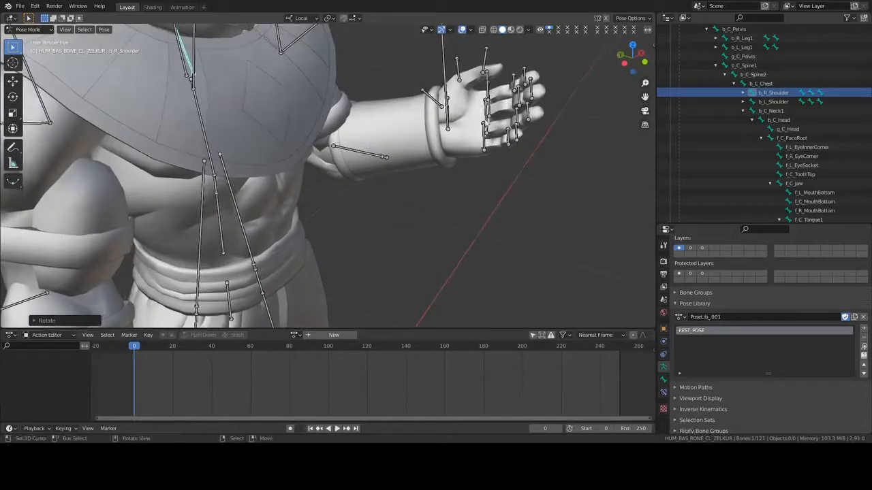
{"action": "scroll", "coordinate": [528, 107], "scroll_direction": "up", "scroll_amount": 3}
{"action": "middle_click_drag", "start_coordinate": [528, 107], "coordinate": [429, 101]}
{"action": "scroll", "coordinate": [324, 111], "scroll_direction": "down", "scroll_amount": 1}
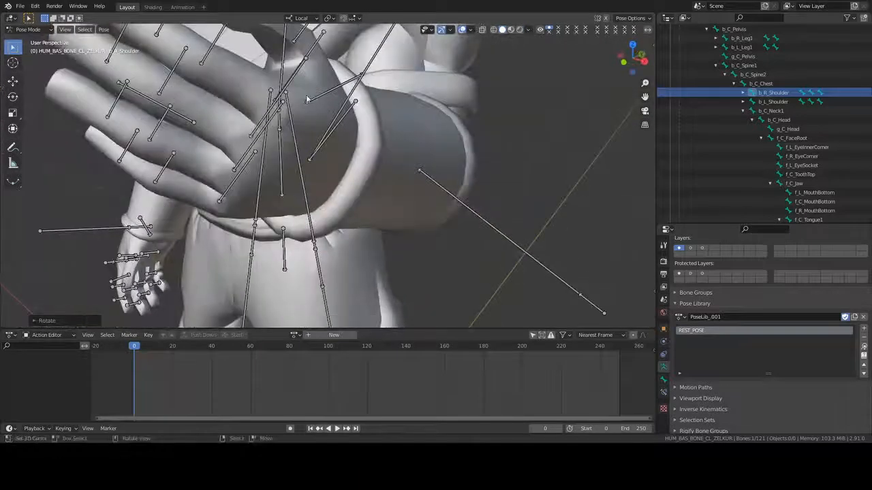
{"action": "middle_click_drag", "start_coordinate": [306, 94], "coordinate": [176, 92]}
{"action": "left_click", "coordinate": [182, 83]}
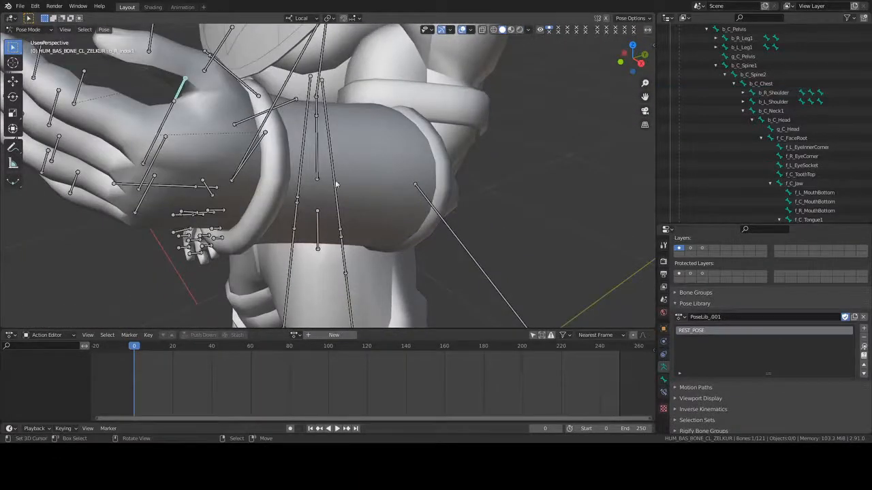
{"action": "middle_click_drag", "start_coordinate": [238, 101], "coordinate": [211, 126]}
{"action": "scroll", "coordinate": [213, 116], "scroll_direction": "up", "scroll_amount": 2}
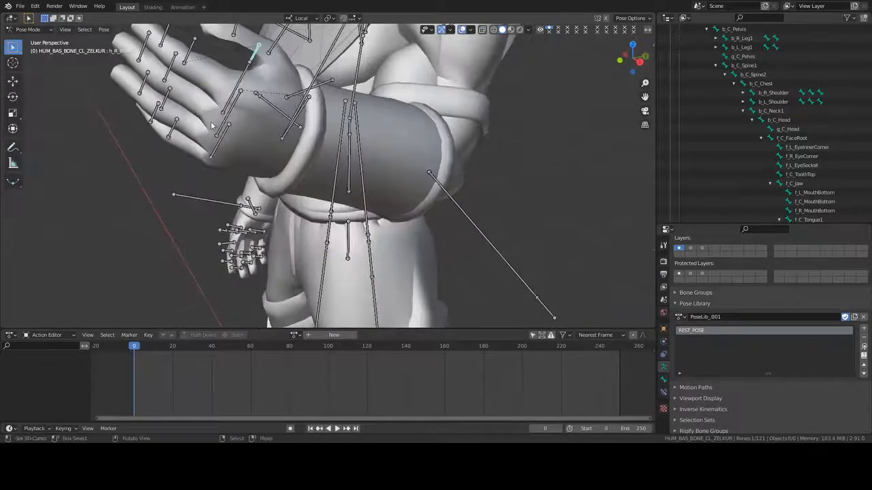
{"action": "key", "text": "b"}
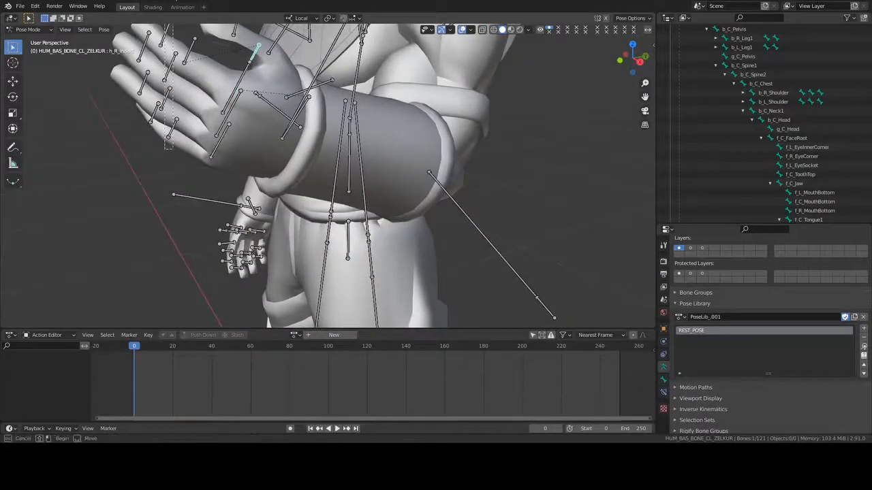
{"action": "left_click_drag", "start_coordinate": [172, 148], "coordinate": [201, 146]}
{"action": "middle_click_drag", "start_coordinate": [201, 146], "coordinate": [211, 144]}
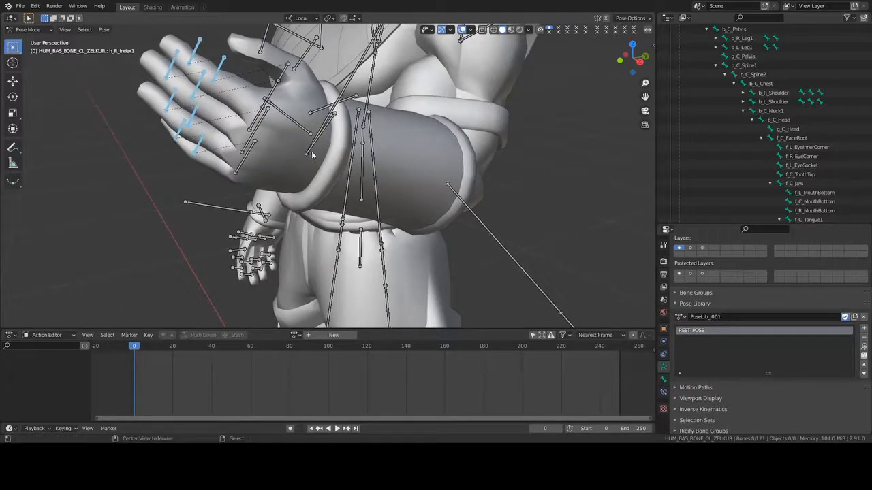
{"action": "key", "text": "alt+r"}
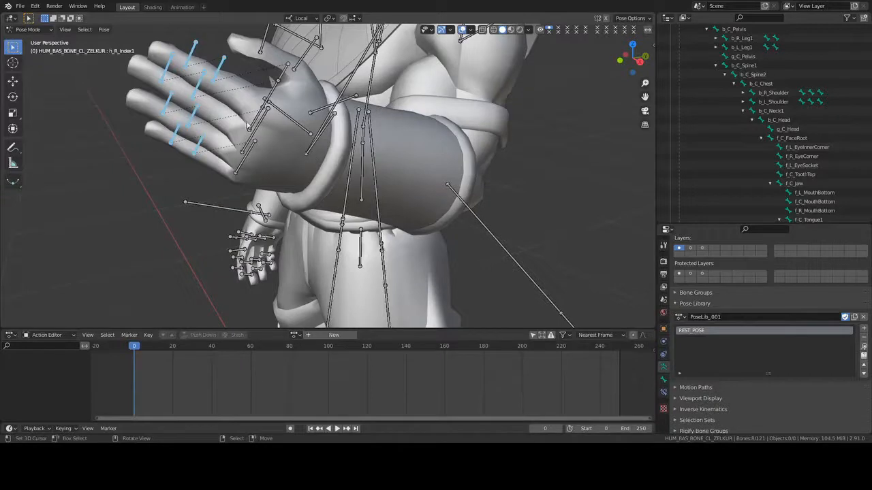
{"action": "left_click", "coordinate": [284, 96]}
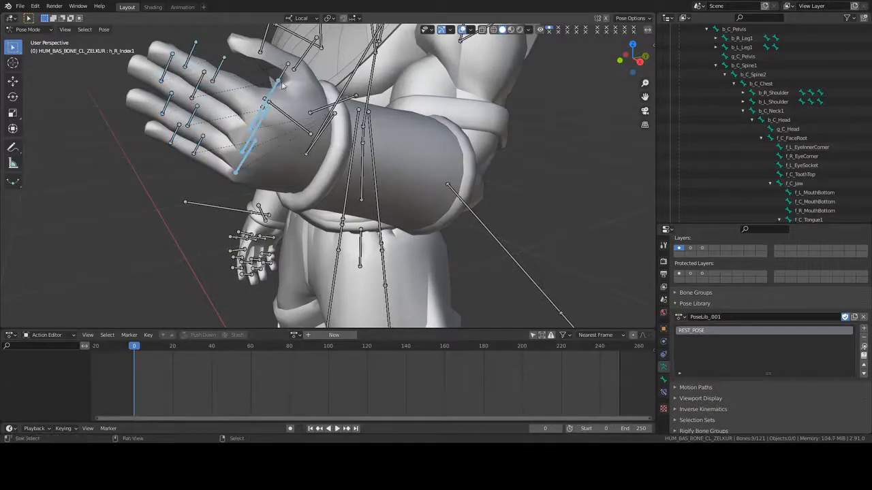
{"action": "key", "text": "alt+r"}
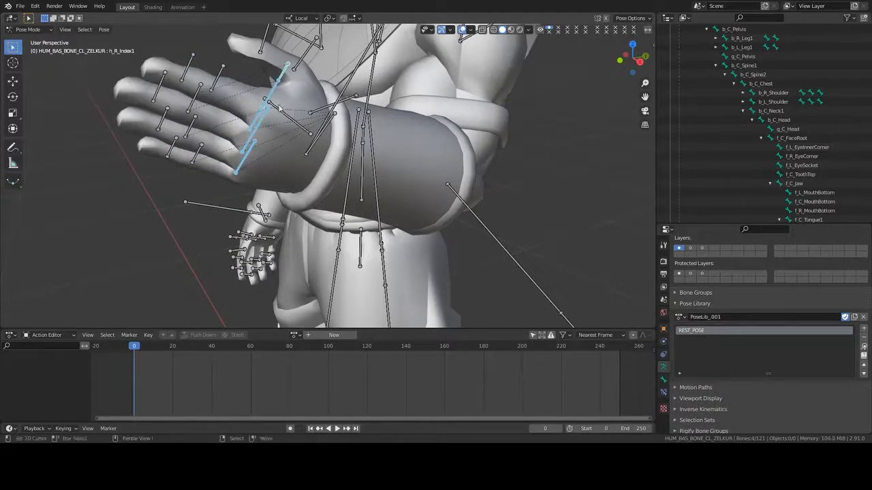
{"action": "key", "text": "r"}
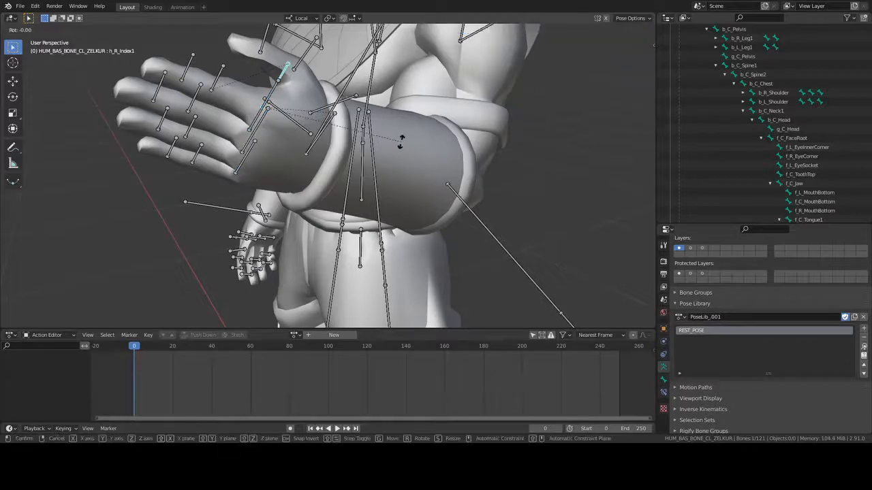
{"action": "key", "text": "r"}
{"action": "right_click", "coordinate": [382, 137]}
{"action": "middle_click_drag", "start_coordinate": [382, 133], "coordinate": [504, 174]}
{"action": "key", "text": "g"}
{"action": "key", "text": "y"}
{"action": "left_click", "coordinate": [557, 179]}
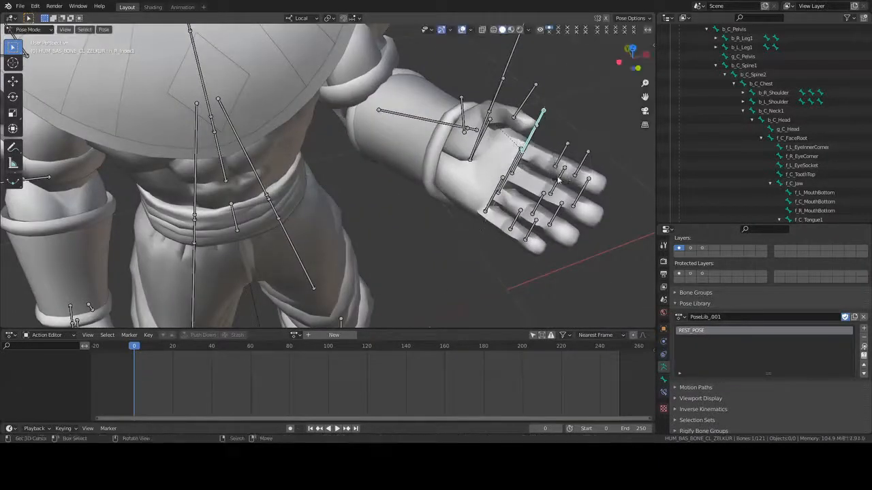
- Curl the right index finger into the palm by rotating h_R_Index3, h_R_Index2 and h_R_Index1 around local Y
{"action": "left_click", "coordinate": [584, 163]}
{"action": "key", "text": "g"}
{"action": "key", "text": "y"}
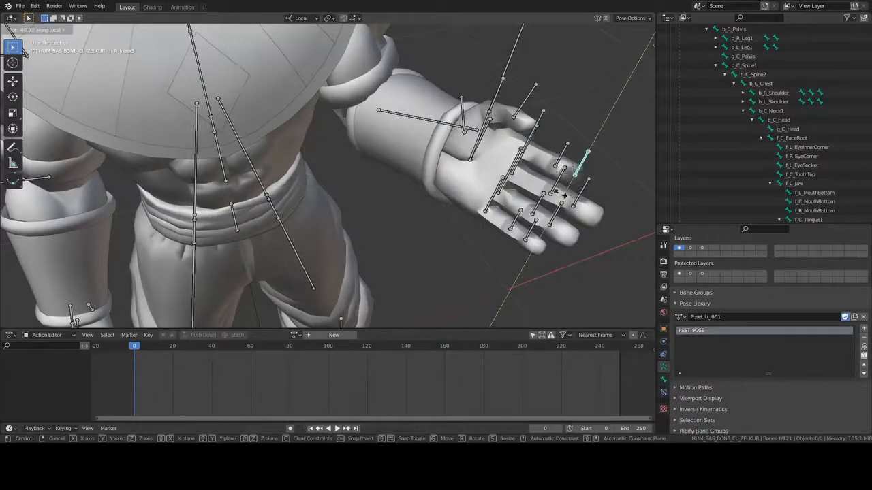
{"action": "left_click", "coordinate": [556, 194]}
{"action": "middle_click_drag", "start_coordinate": [555, 194], "coordinate": [513, 176]}
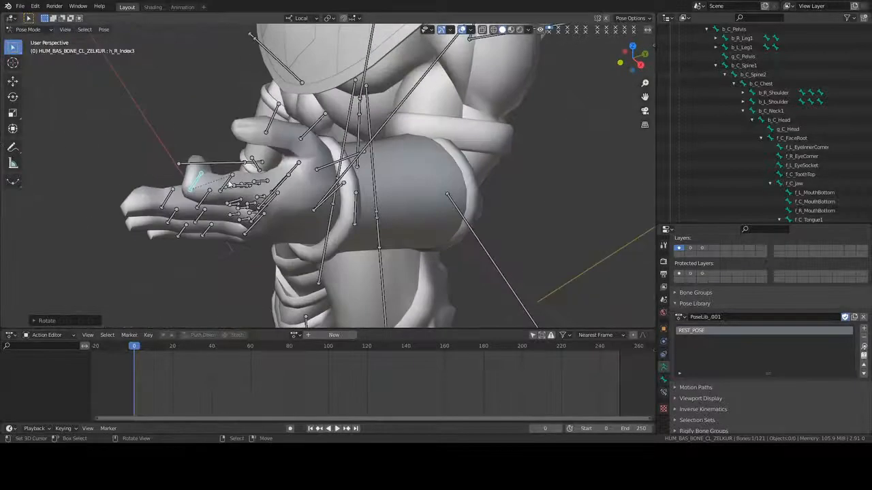
{"action": "key", "text": "r"}
{"action": "key", "text": "y"}
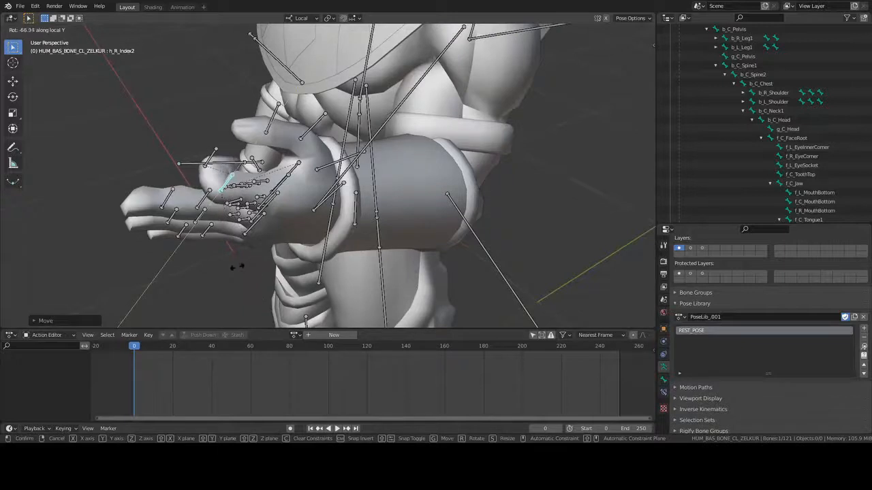
{"action": "left_click", "coordinate": [237, 266]}
{"action": "left_click", "coordinate": [298, 165]}
{"action": "key", "text": "r"}
{"action": "key", "text": "y"}
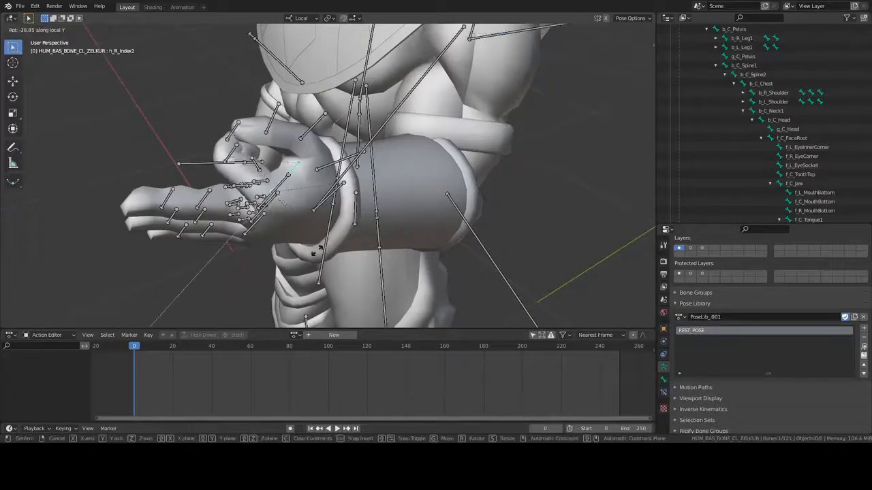
{"action": "left_click", "coordinate": [267, 254]}
- Curl the right middle finger into the palm by rotating h_R_Middle3, h_R_Middle2 and h_R_Middle1 around local Y
{"action": "middle_click_drag", "start_coordinate": [267, 253], "coordinate": [278, 195]}
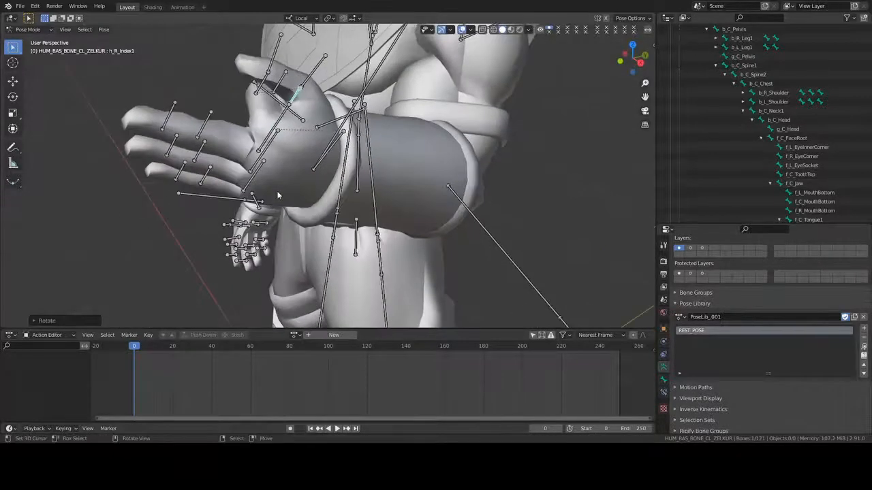
{"action": "left_click", "coordinate": [285, 124]}
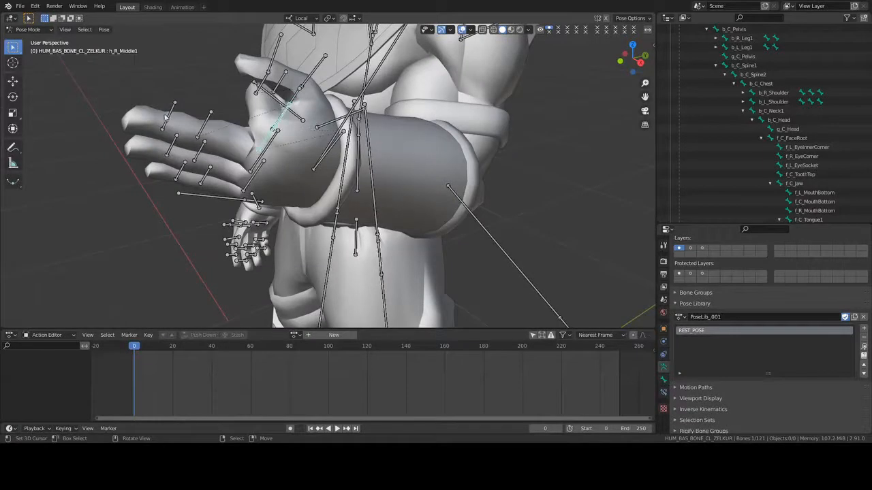
{"action": "key", "text": "r"}
{"action": "key", "text": "y"}
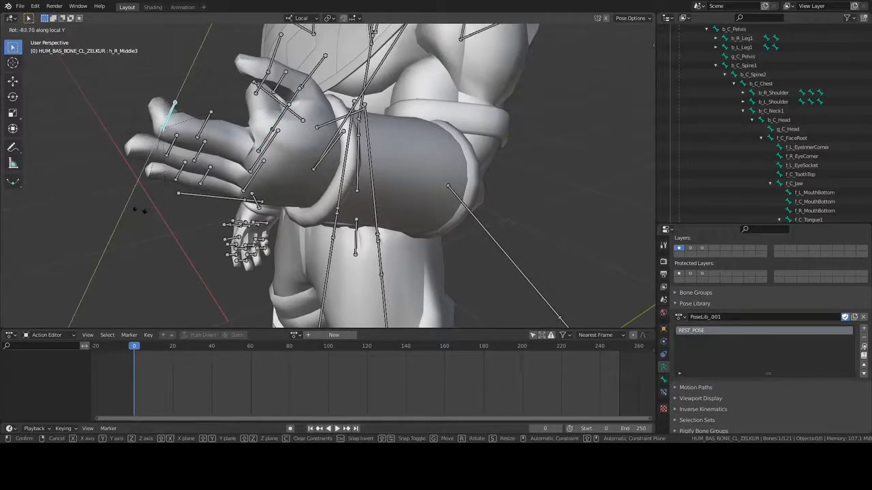
{"action": "left_click", "coordinate": [116, 212]}
{"action": "left_click", "coordinate": [204, 126]}
{"action": "key", "text": "r"}
{"action": "key", "text": "y"}
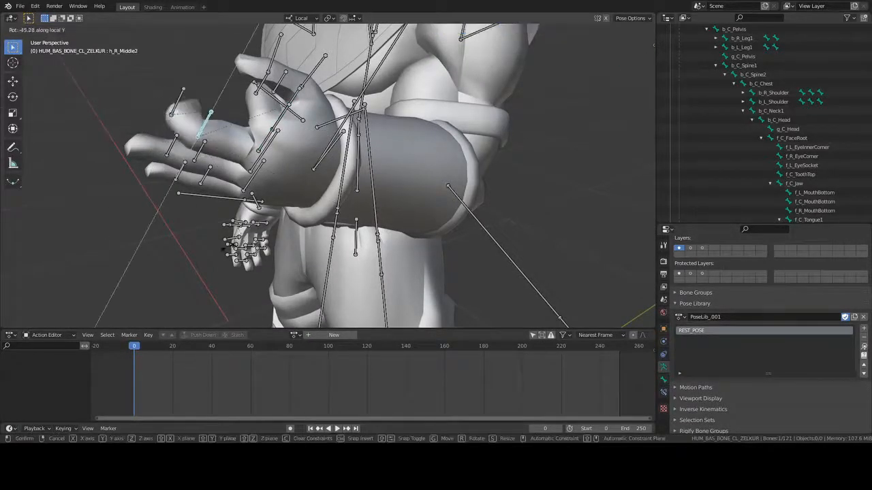
{"action": "left_click", "coordinate": [154, 248]}
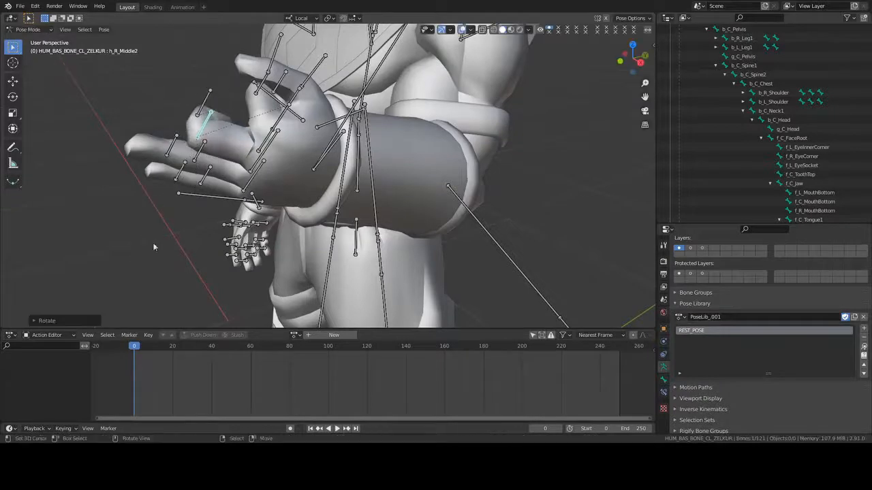
{"action": "left_click", "coordinate": [266, 139]}
{"action": "key", "text": "r"}
{"action": "key", "text": "y"}
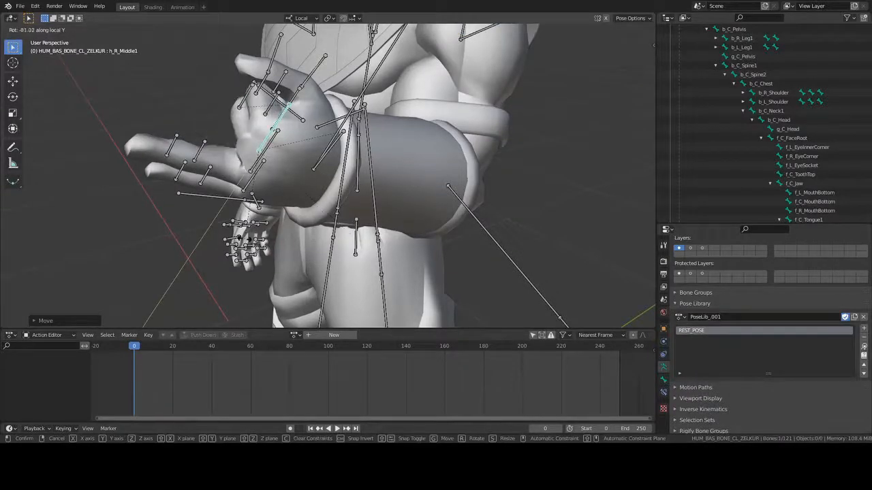
{"action": "left_click", "coordinate": [251, 236]}
- Curl the right ring finger into the palm by rotating h_R_Ring3, h_R_Ring2 and h_R_Ring1 around local Y
{"action": "left_click", "coordinate": [174, 148]}
{"action": "key", "text": "r"}
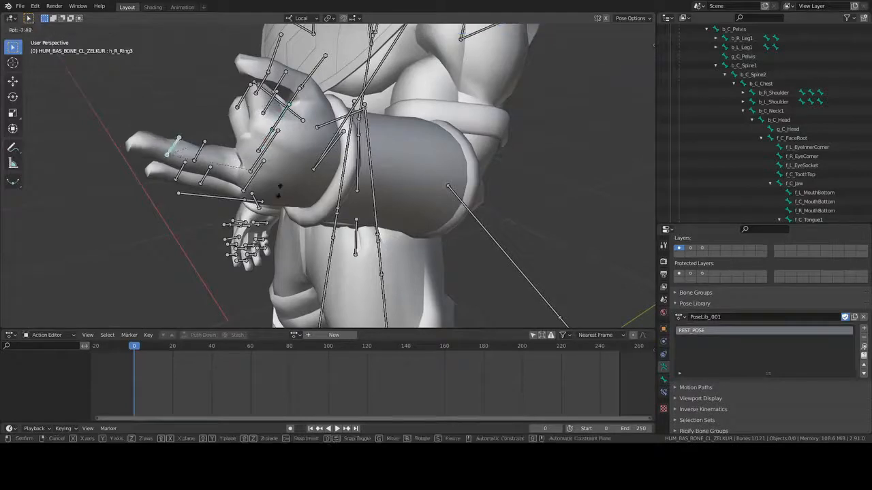
{"action": "key", "text": "y"}
{"action": "left_click", "coordinate": [162, 215]}
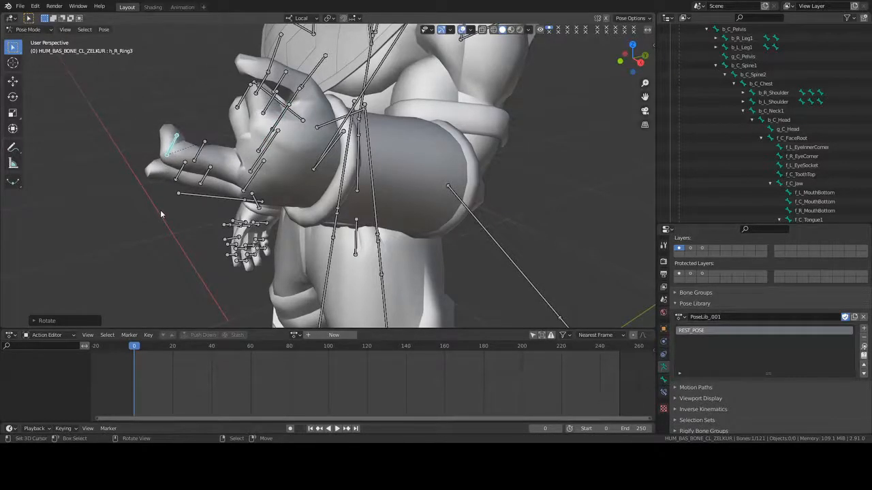
{"action": "left_click", "coordinate": [196, 157]}
{"action": "key", "text": "r"}
{"action": "key", "text": "y"}
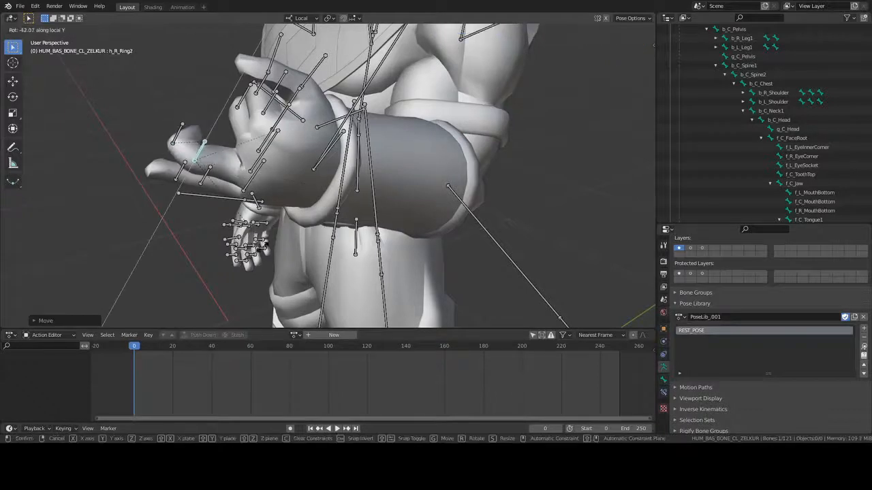
{"action": "left_click", "coordinate": [191, 256]}
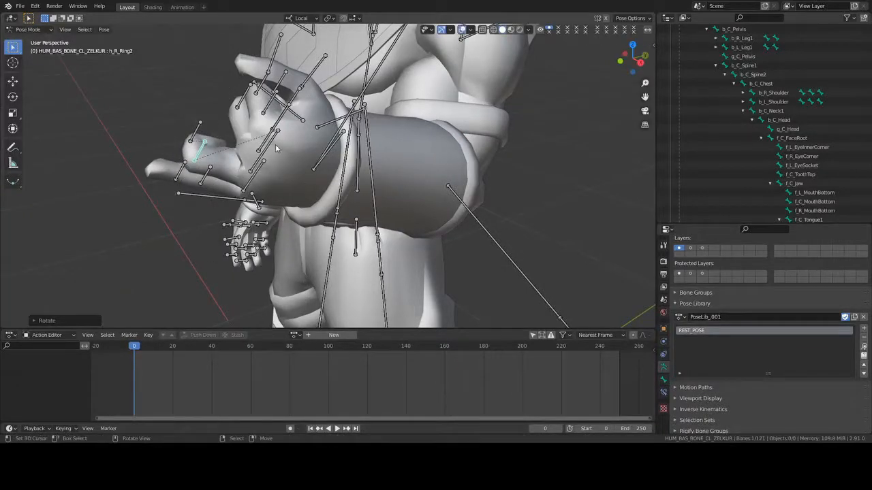
{"action": "left_click", "coordinate": [272, 147]}
{"action": "key", "text": "r"}
{"action": "key", "text": "y"}
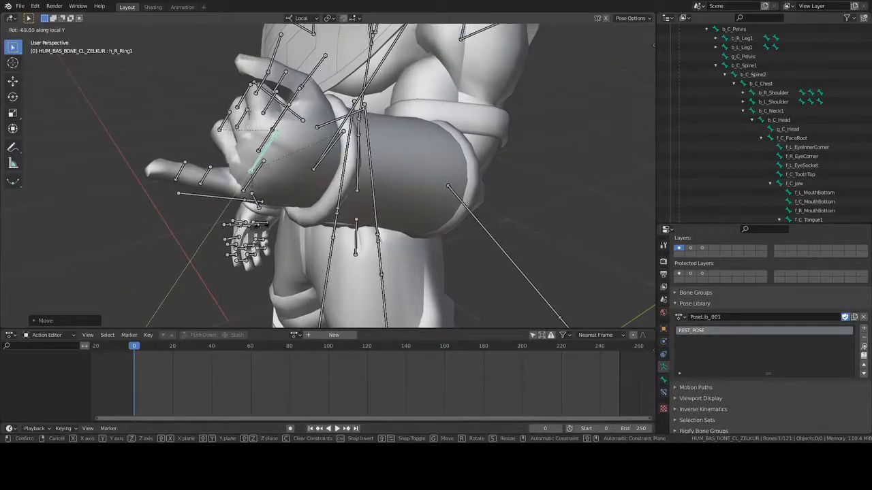
{"action": "left_click", "coordinate": [220, 197]}
- Curl the right pinky into the palm by rotating h_R_Pinky1, h_R_Pinky3 and h_R_Pinky2 around local Y
{"action": "left_click", "coordinate": [251, 188]}
{"action": "key", "text": "r"}
{"action": "key", "text": "y"}
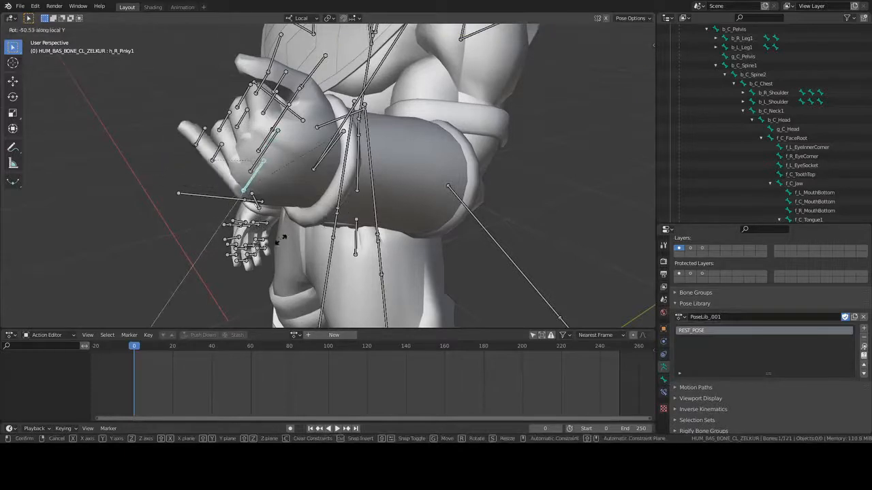
{"action": "left_click", "coordinate": [275, 242]}
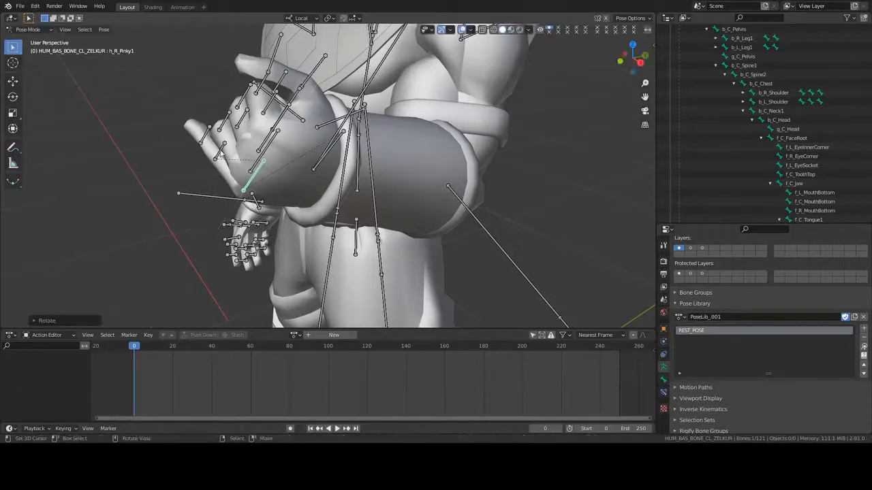
{"action": "left_click", "coordinate": [209, 141]}
{"action": "key", "text": "r"}
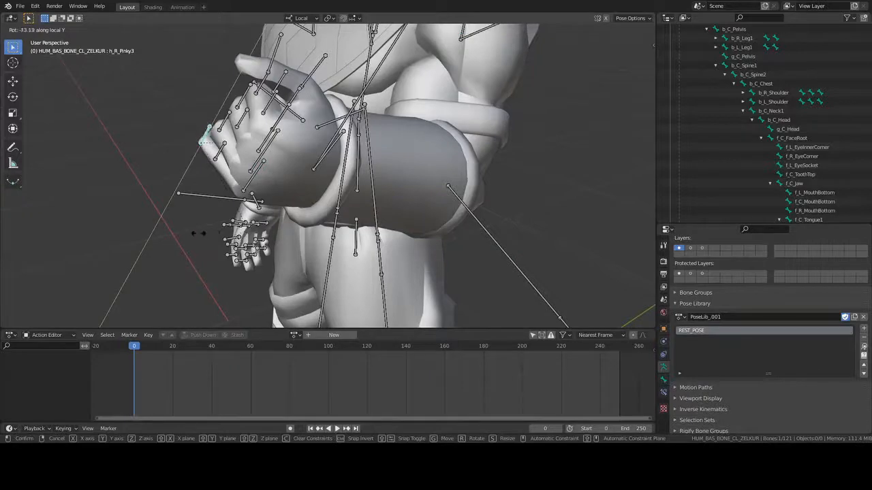
{"action": "left_click", "coordinate": [172, 234]}
{"action": "left_click", "coordinate": [222, 151]}
{"action": "key", "text": "r"}
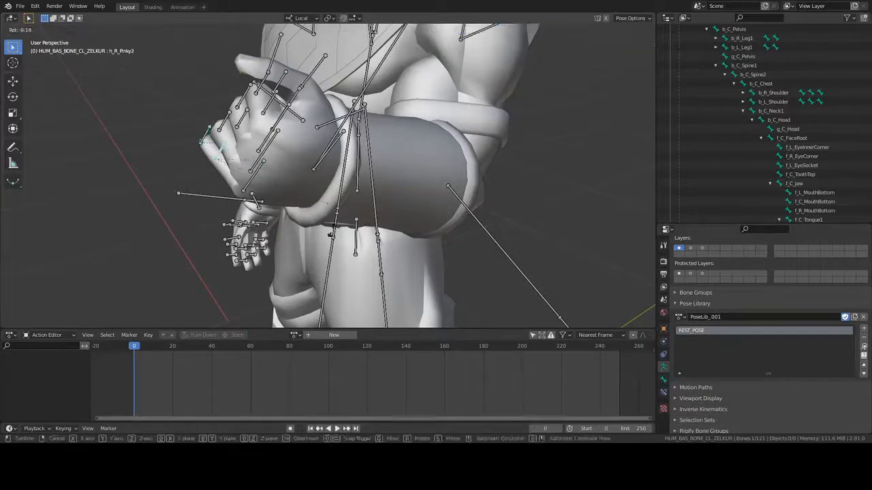
{"action": "key", "text": "y"}
{"action": "left_click", "coordinate": [196, 237]}
- Fine-tune the base joints h_R_Pinky1 and h_R_Ring1 of the right fist by rotating them around local Y
{"action": "middle_click_drag", "start_coordinate": [196, 238], "coordinate": [486, 112]}
{"action": "right_click", "coordinate": [483, 108]}
{"action": "key", "text": "r"}
{"action": "key", "text": "y"}
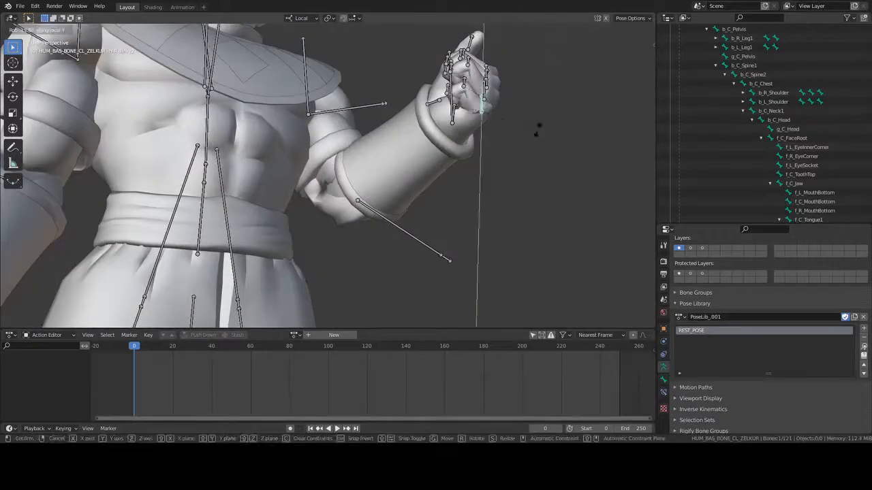
{"action": "left_click", "coordinate": [542, 130]}
{"action": "right_click", "coordinate": [485, 87]}
{"action": "key", "text": "r"}
{"action": "key", "text": "y"}
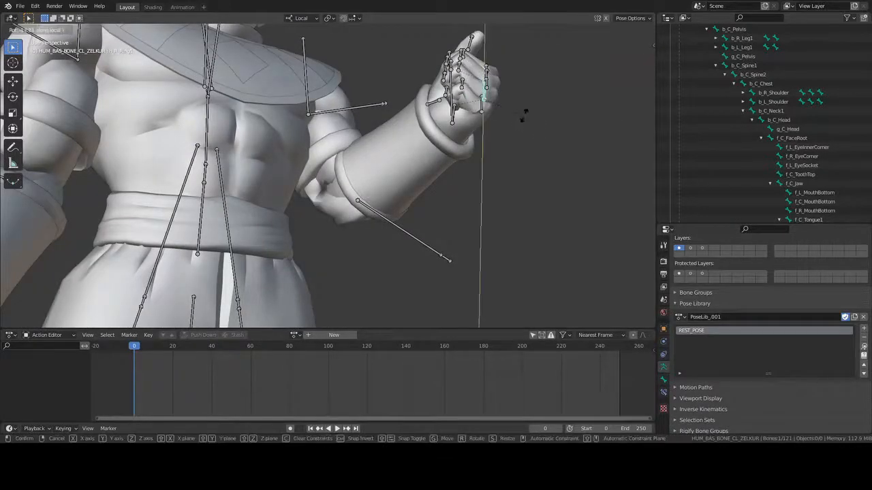
{"action": "left_click", "coordinate": [517, 103]}
- Adjust the right middle finger's base joint h_R_Middle1 by rotating it around local Y
{"action": "middle_click_drag", "start_coordinate": [498, 87], "coordinate": [470, 150]}
{"action": "right_click", "coordinate": [514, 148]}
{"action": "key", "text": "r"}
{"action": "key", "text": "y"}
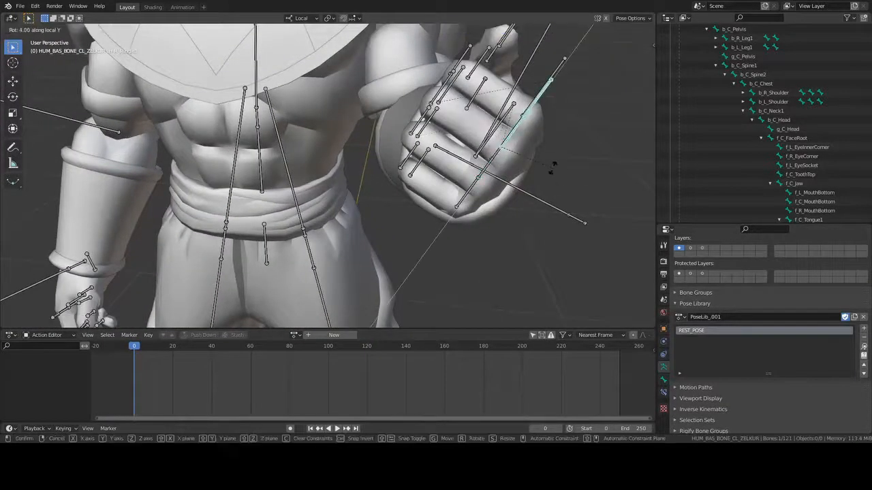
{"action": "left_click", "coordinate": [526, 210]}
- Rotate the right thumb's base bone h_R_Thumb1 about -20 degrees around local Y
{"action": "middle_click_drag", "start_coordinate": [526, 210], "coordinate": [609, 188]}
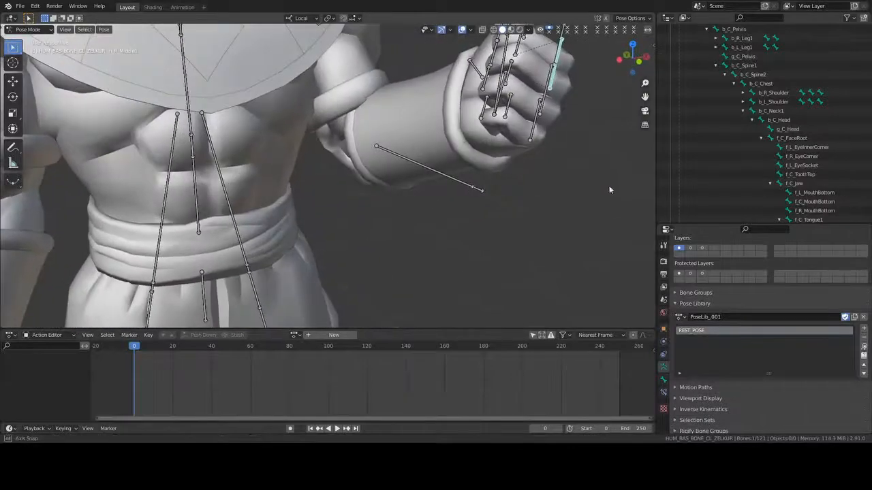
{"action": "middle_click_drag", "start_coordinate": [543, 156], "coordinate": [413, 180], "text": "shift"}
{"action": "middle_click_drag", "start_coordinate": [413, 180], "coordinate": [310, 243]}
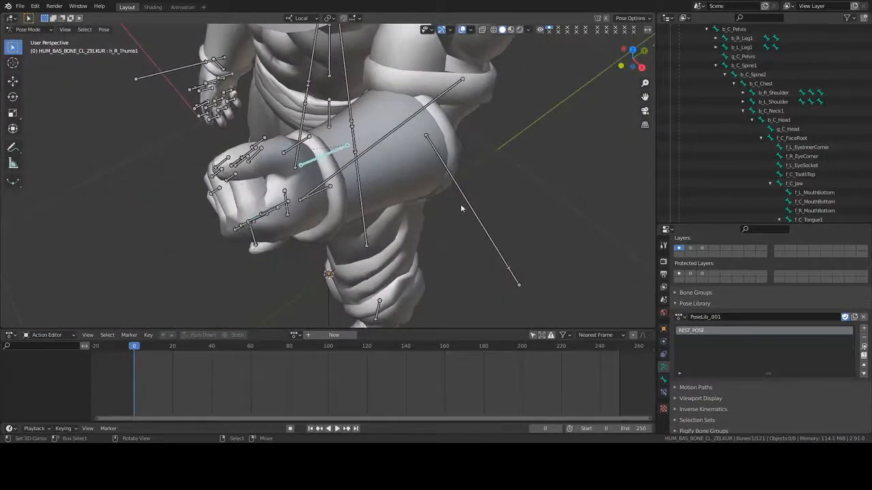
{"action": "key", "text": "r"}
{"action": "key", "text": "y"}
{"action": "key", "text": "y"}
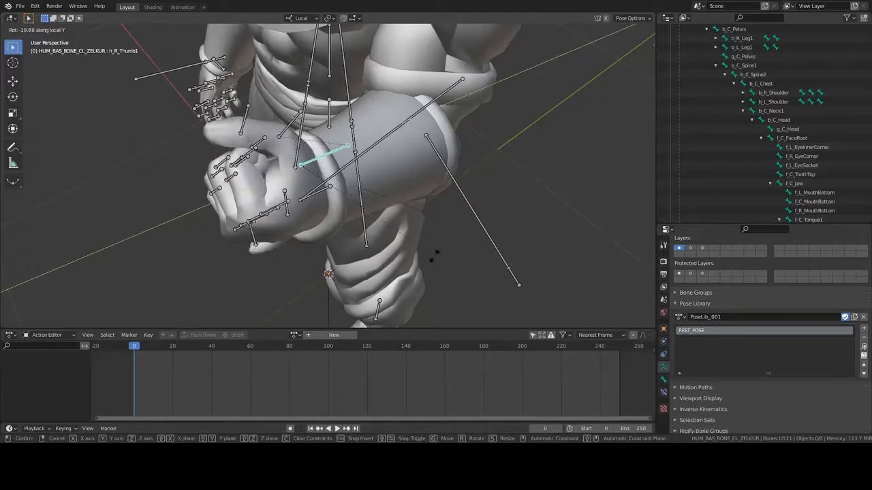
{"action": "left_click", "coordinate": [435, 256]}
- Try bending the thumb's middle bone h_R_Thumb2 over the fist with rotations around its local axes
{"action": "left_click", "coordinate": [291, 122]}
{"action": "key", "text": "r"}
{"action": "key", "text": "y"}
{"action": "key", "text": "y"}
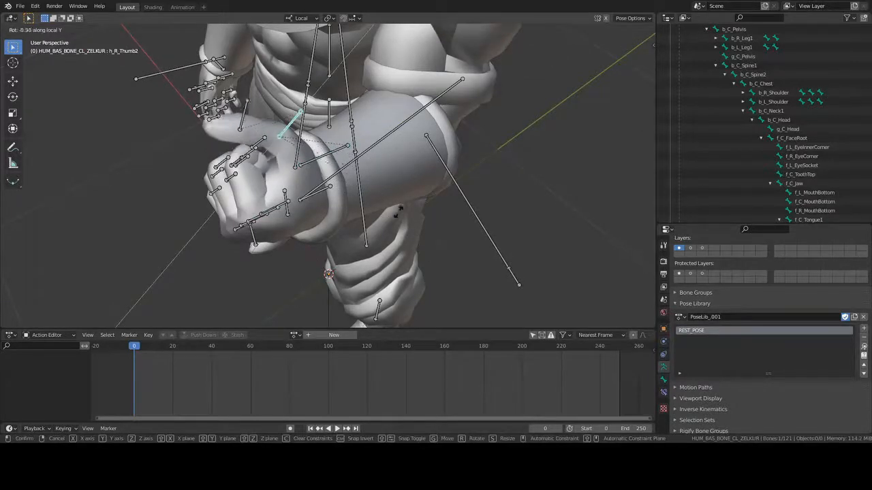
{"action": "left_click", "coordinate": [399, 213]}
{"action": "key", "text": "r"}
{"action": "key", "text": "x"}
{"action": "key", "text": "x"}
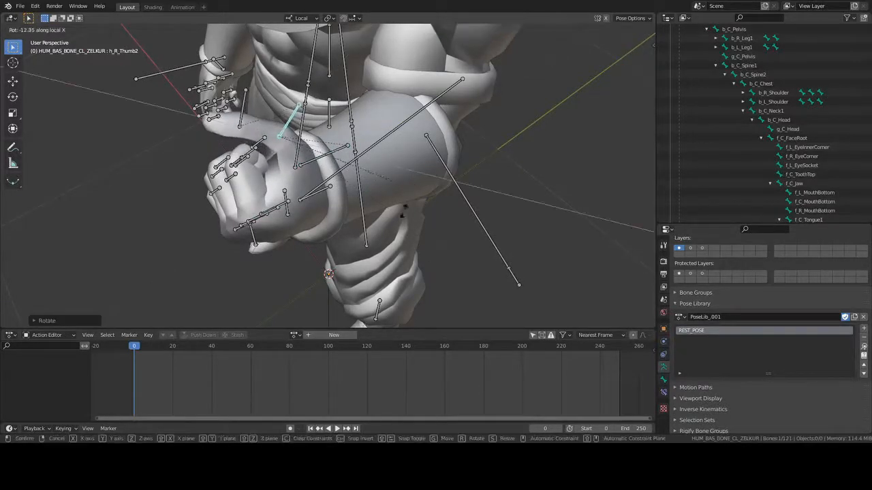
{"action": "key", "text": "z"}
{"action": "key", "text": "z"}
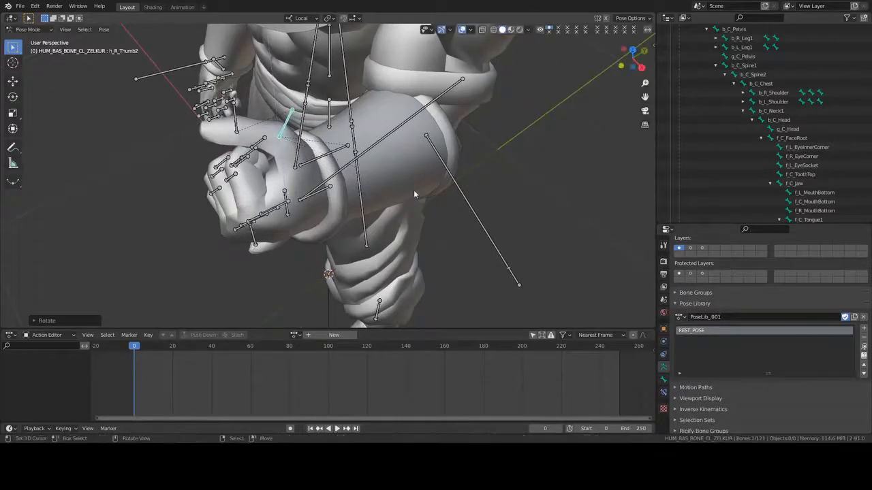
{"action": "key", "text": "y"}
{"action": "key", "text": "y"}
{"action": "left_click", "coordinate": [412, 199]}
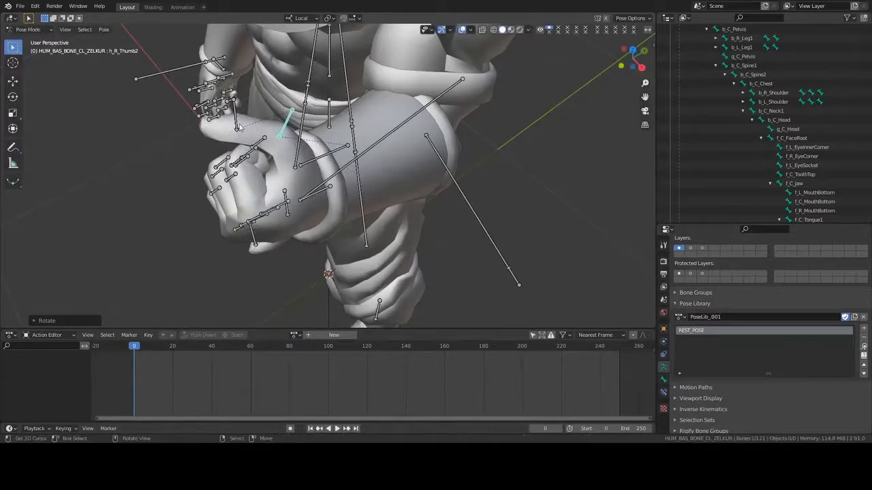
- Try adjusting the thumb tip bone h_R_Thumb3 with rotations around local Y and local X
{"action": "key", "text": "r"}
{"action": "key", "text": "y"}
{"action": "key", "text": "y"}
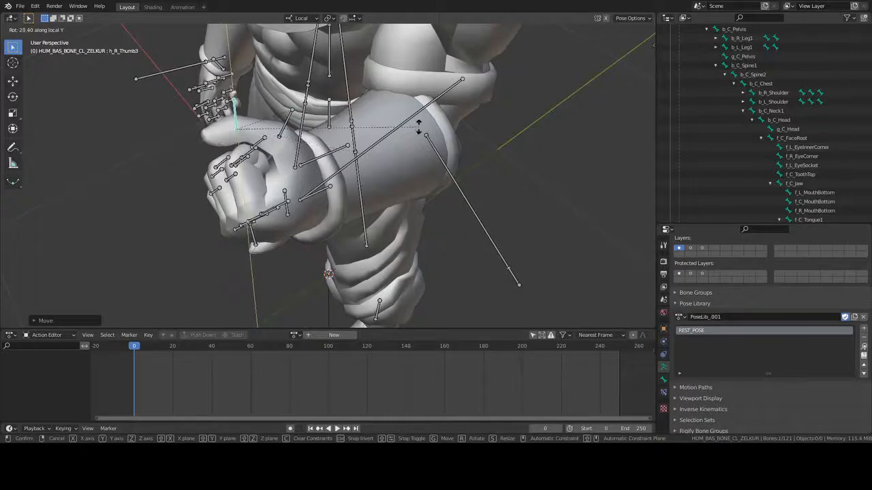
{"action": "left_click", "coordinate": [411, 158]}
{"action": "key", "text": "r"}
{"action": "key", "text": "x"}
{"action": "key", "text": "x"}
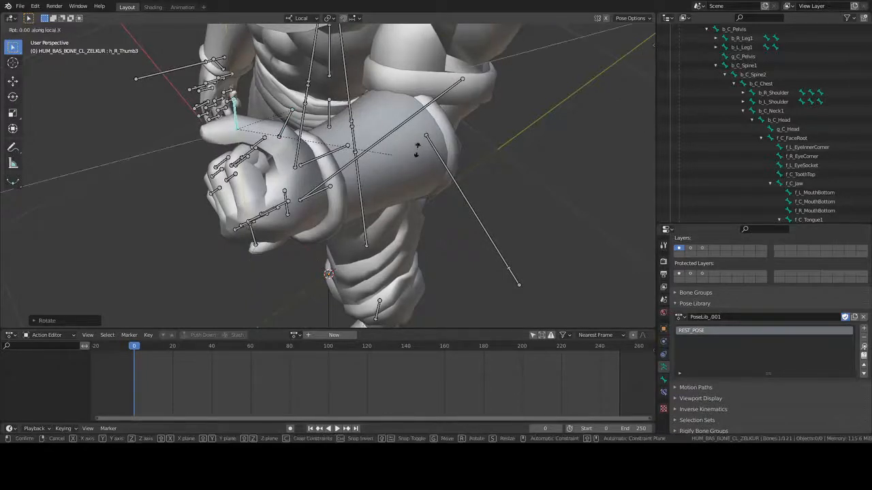
{"action": "left_click", "coordinate": [417, 132]}
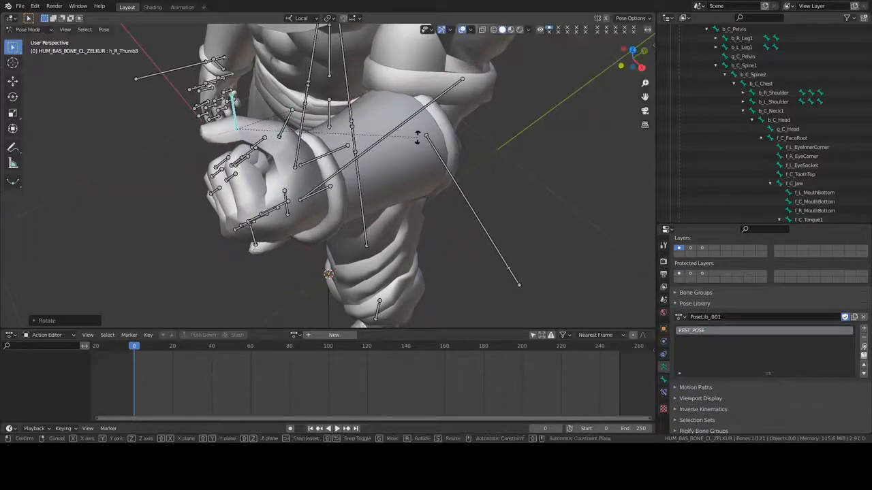
- Bring the right thumb's base closer to the fist by rotating h_R_Thumb1 around local X and local Z
{"action": "middle_click_drag", "start_coordinate": [321, 155], "coordinate": [429, 204]}
{"action": "key", "text": "r"}
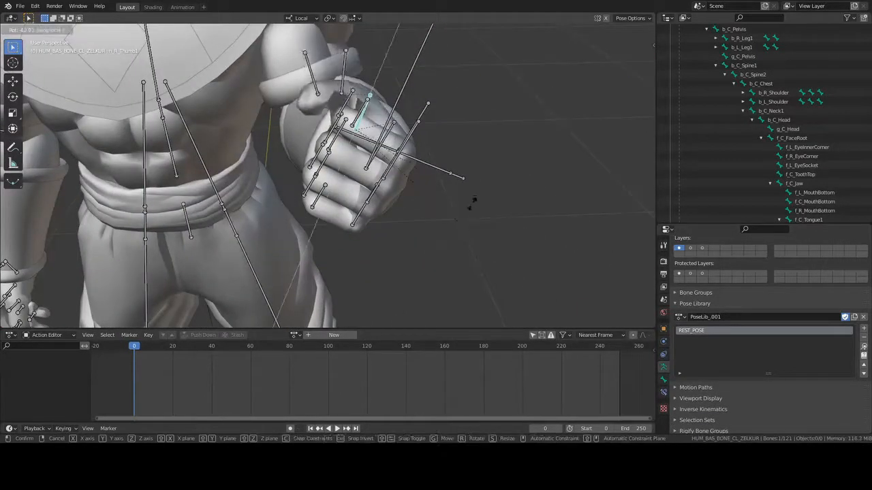
{"action": "key", "text": "y"}
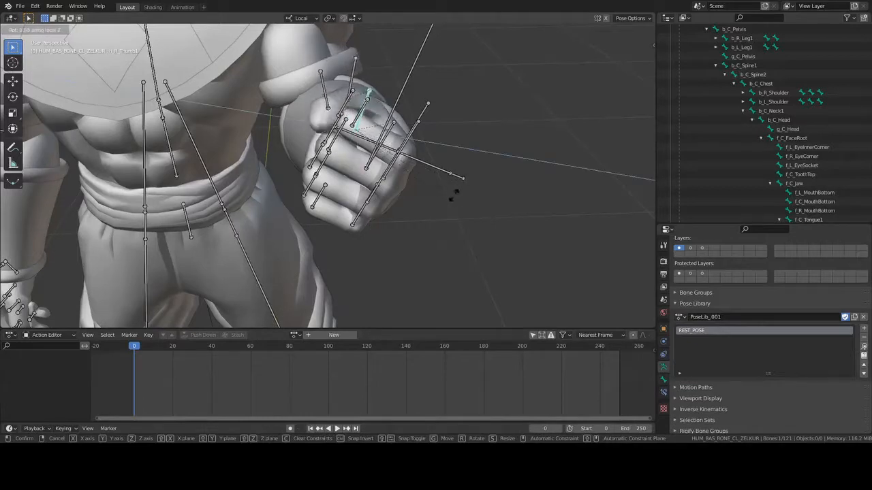
{"action": "key", "text": "x"}
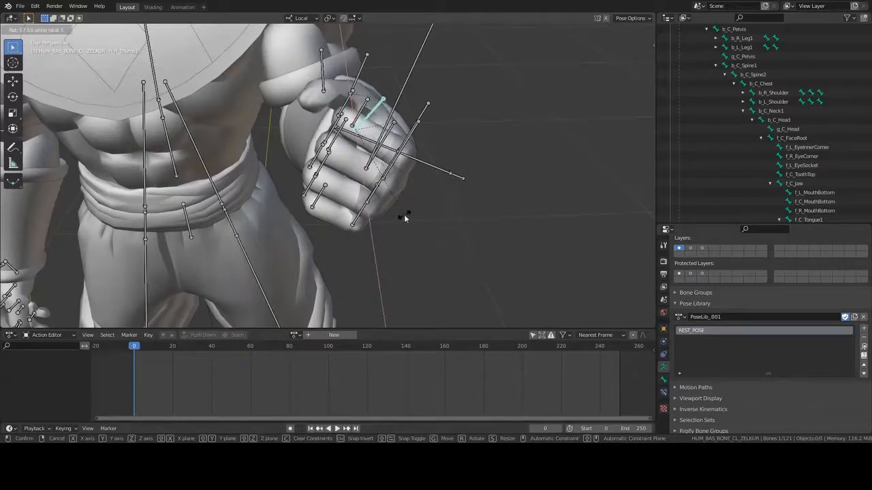
{"action": "left_click", "coordinate": [404, 215]}
{"action": "key", "text": "r"}
{"action": "key", "text": "y"}
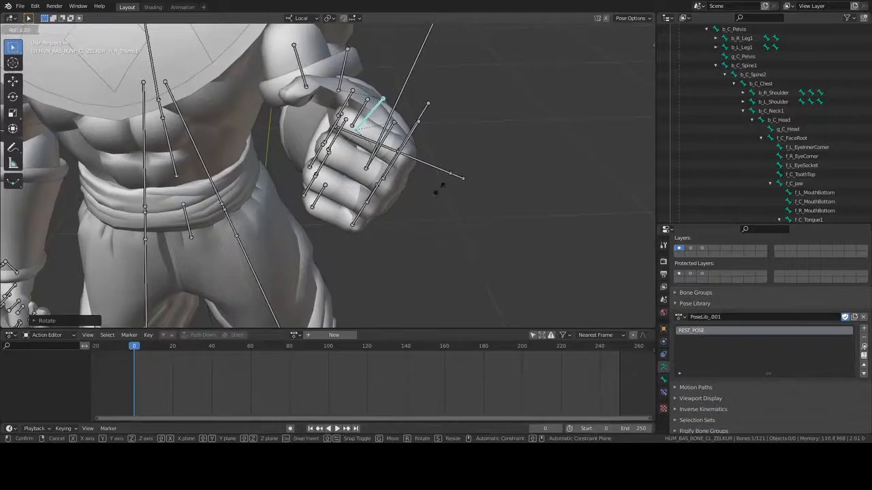
{"action": "key", "text": "z"}
{"action": "left_click", "coordinate": [444, 176]}
- Fold h_R_Thumb2 toward the fingers around local Z and clear the rotation of the tip bone h_R_Thumb3
{"action": "right_click", "coordinate": [331, 82]}
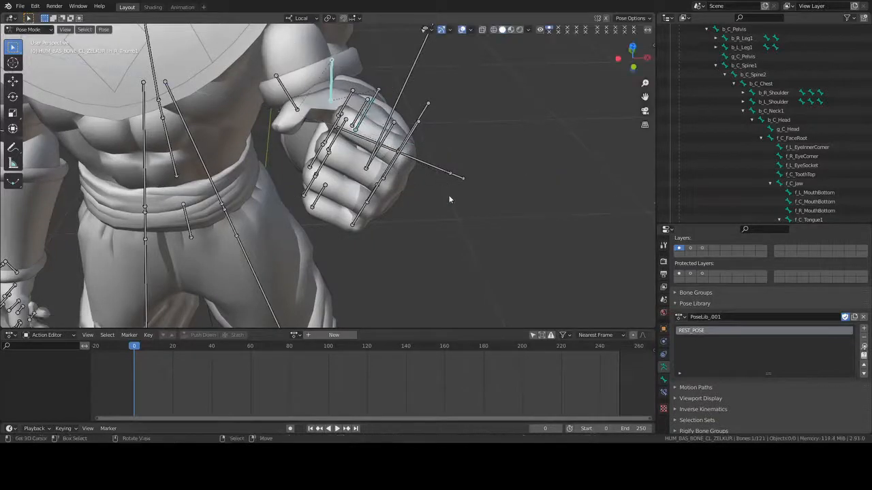
{"action": "key", "text": "r"}
{"action": "key", "text": "z"}
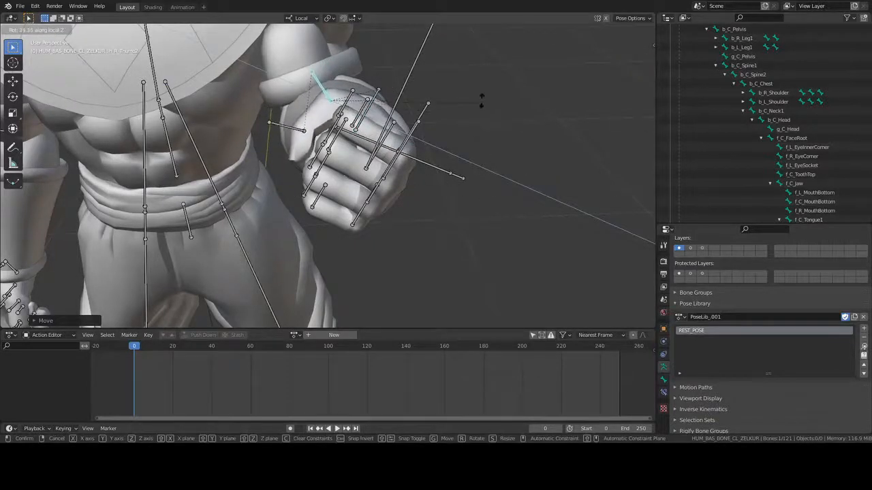
{"action": "left_click", "coordinate": [271, 151]}
{"action": "key", "text": "alt+r"}
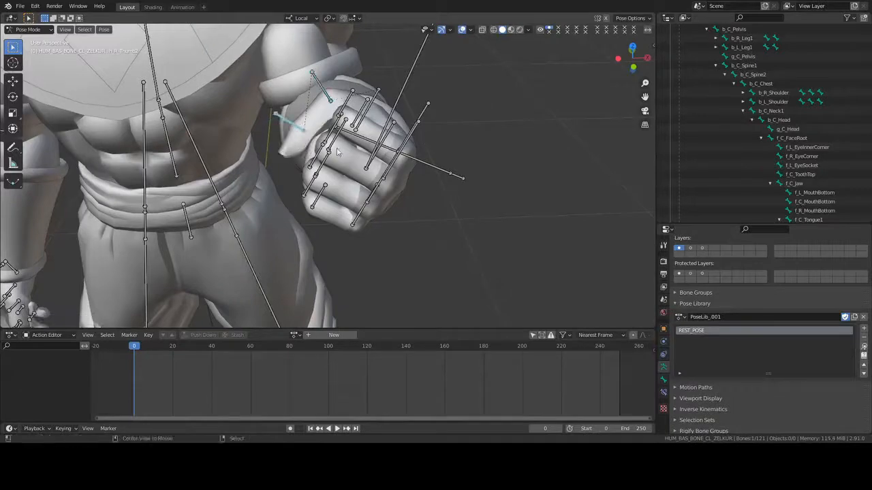
- Rotate h_R_Thumb1 about -19 degrees around local Z and refine its angle around local X
{"action": "middle_click_drag", "start_coordinate": [361, 126], "coordinate": [389, 139]}
{"action": "right_click", "coordinate": [357, 124]}
{"action": "key", "text": "r"}
{"action": "key", "text": "y"}
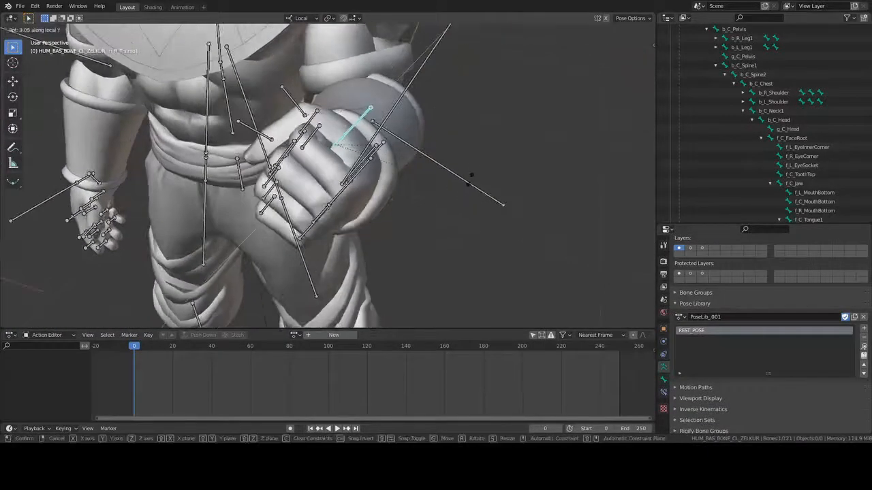
{"action": "key", "text": "z"}
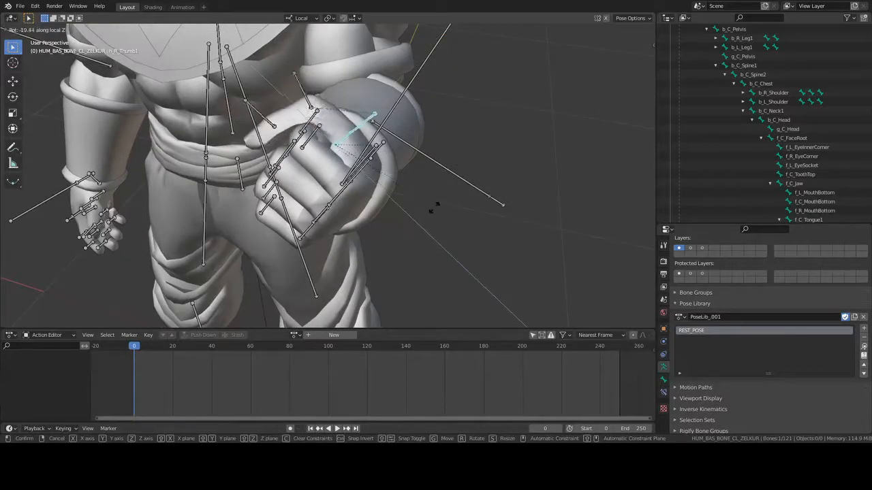
{"action": "left_click", "coordinate": [436, 205]}
{"action": "key", "text": "r"}
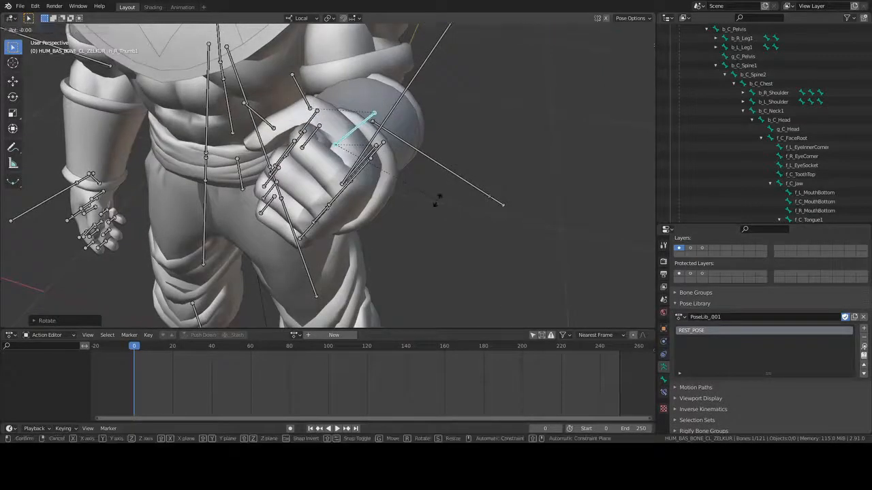
{"action": "key", "text": "x"}
{"action": "left_click", "coordinate": [454, 162]}
{"action": "mouse_move", "coordinate": [454, 162]}
{"action": "middle_mouse_down"}
{"action": "mouse_move", "coordinate": [412, 129]}
{"action": "mouse_move", "coordinate": [465, 146]}
{"action": "mouse_move", "coordinate": [450, 155]}
{"action": "middle_mouse_up"}
{"action": "left_click", "coordinate": [384, 46]}
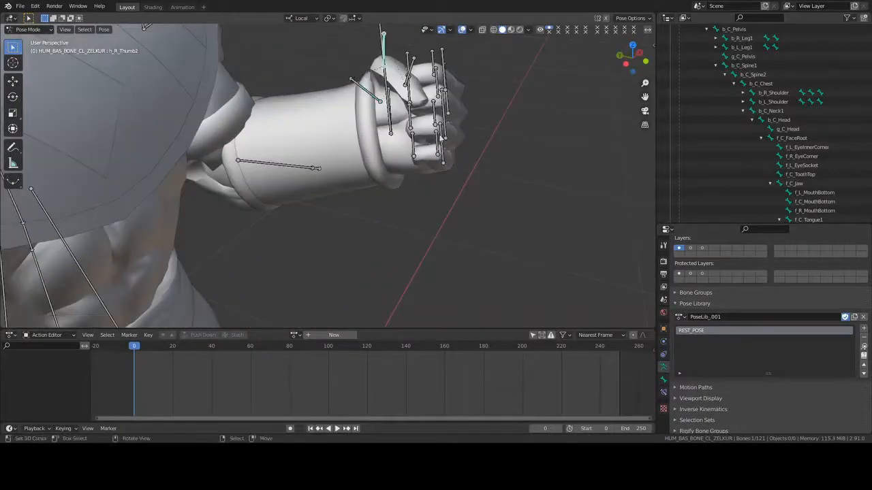
{"action": "key", "text": "r"}
{"action": "key", "text": "x"}
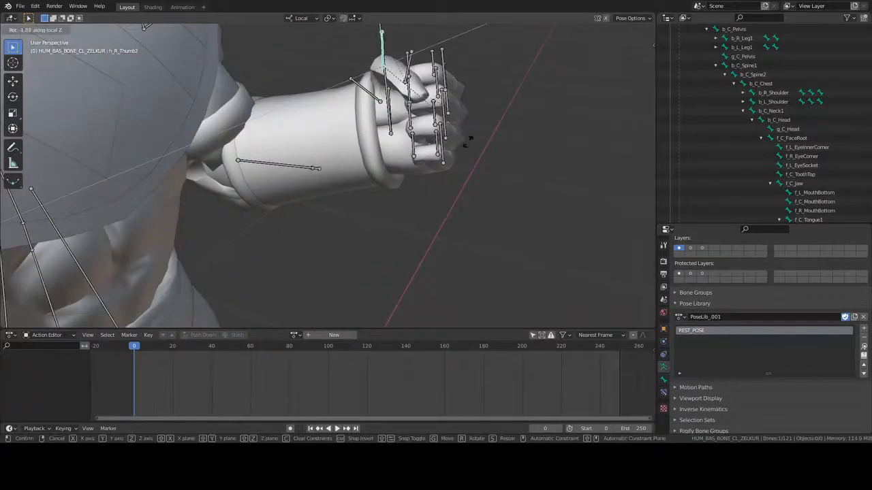
{"action": "key", "text": "y"}
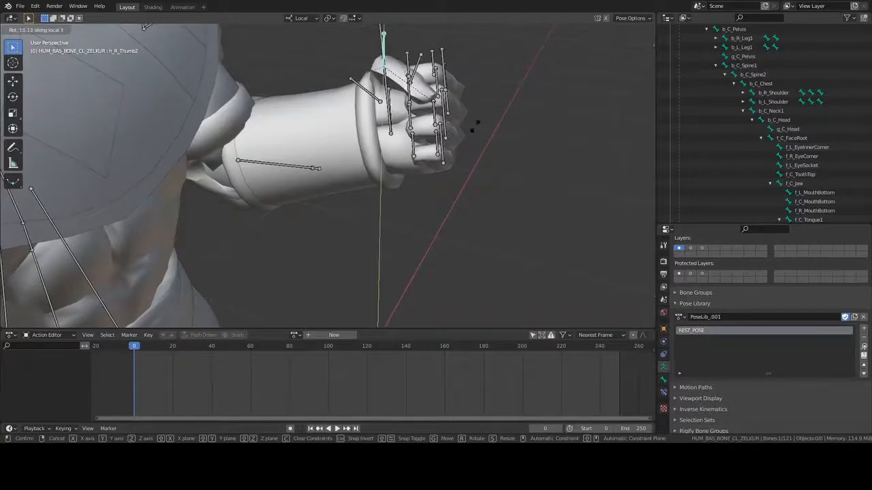
{"action": "right_click", "coordinate": [467, 128]}
- Clear the rotation of h_R_Thumb2 and rotate it about 25 degrees around local Z to fold the thumb over the fist
{"action": "key", "text": "alt+r"}
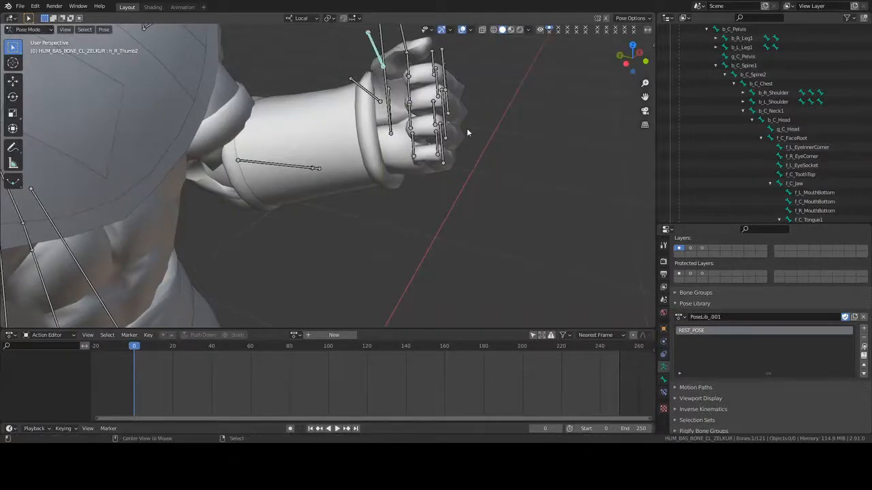
{"action": "middle_click_drag", "start_coordinate": [480, 106], "coordinate": [440, 184]}
{"action": "key", "text": "r"}
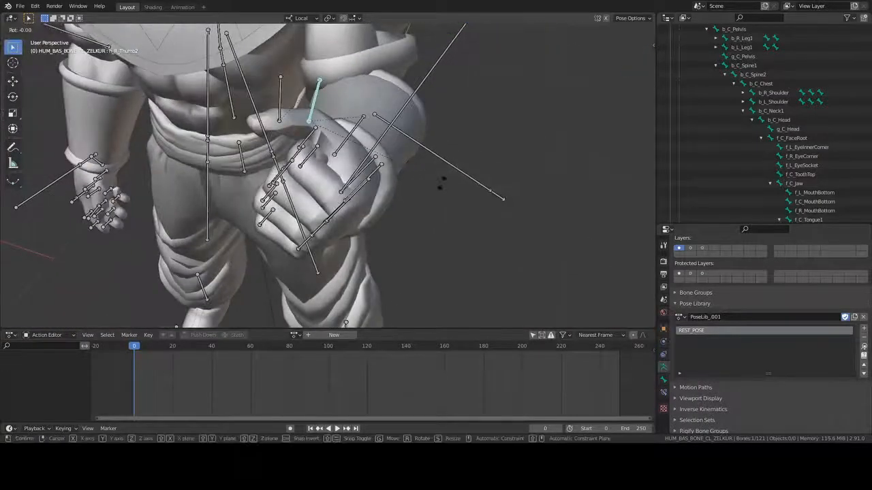
{"action": "key", "text": "x"}
{"action": "key", "text": "z"}
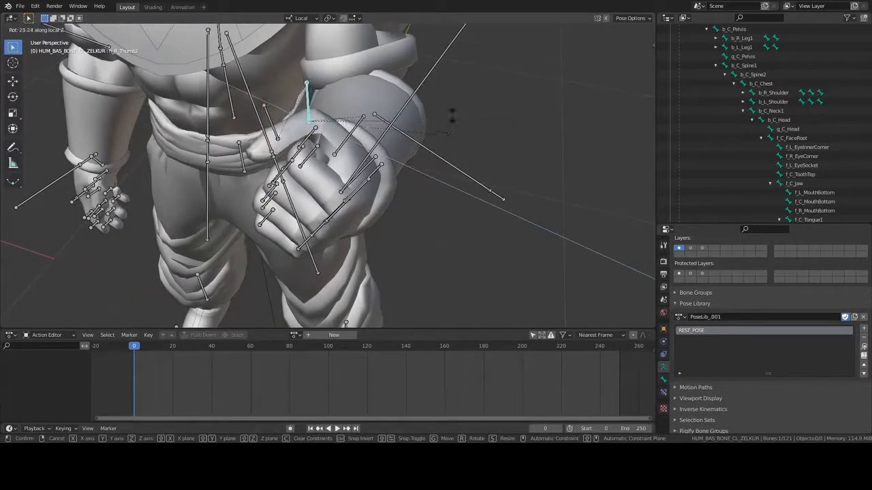
{"action": "left_click", "coordinate": [452, 116]}
- Curl the right thumb tip bone h_R_Thumb3 by rotating it about 19 degrees around local Z
{"action": "right_click", "coordinate": [269, 128]}
{"action": "middle_click_drag", "start_coordinate": [300, 147], "coordinate": [495, 169]}
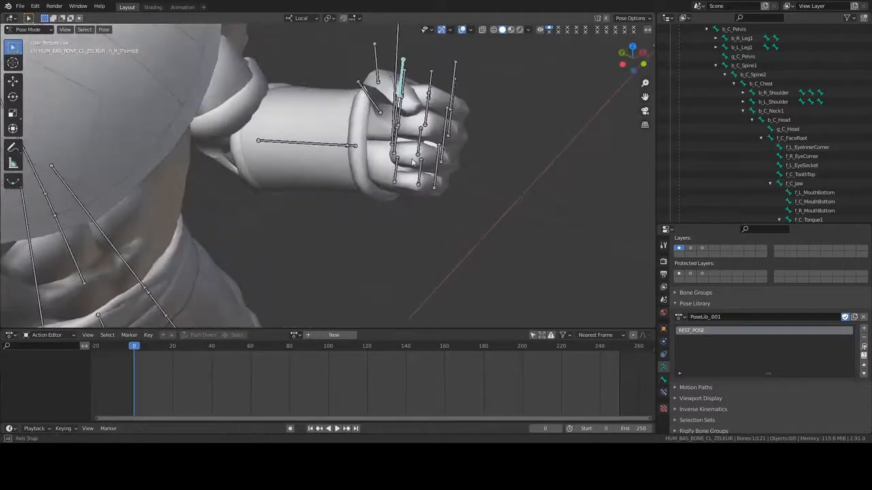
{"action": "key", "text": "r"}
{"action": "key", "text": "y"}
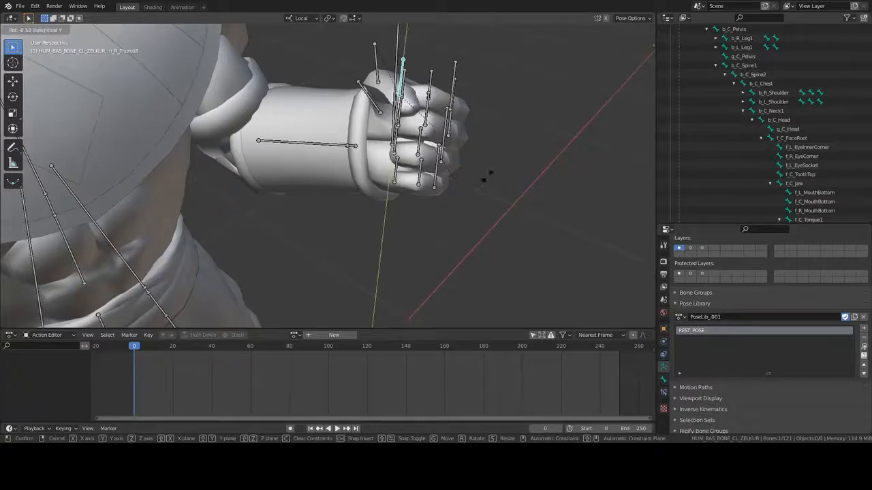
{"action": "key", "text": "z"}
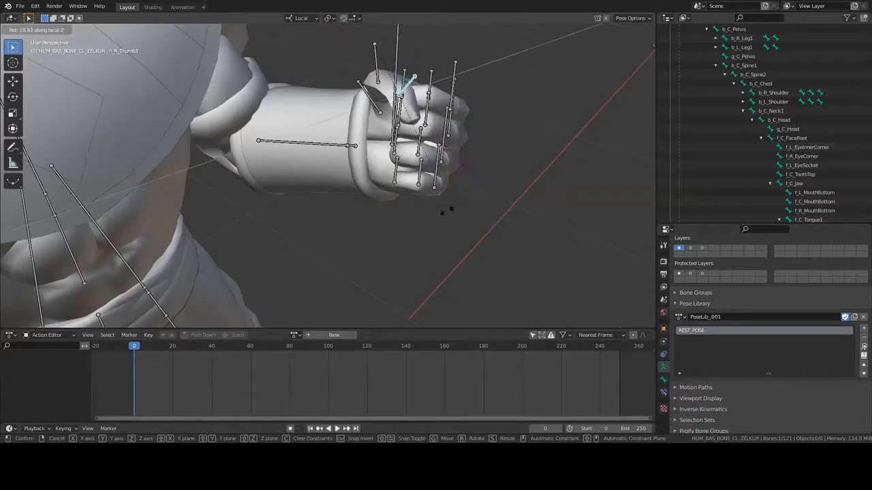
{"action": "left_click", "coordinate": [386, 162]}
- Refine the thumb's fit against the fist by rotating h_R_Thumb2 around local X, and deselect the bones
{"action": "left_click", "coordinate": [377, 68]}
{"action": "key", "text": "r"}
{"action": "key", "text": "z"}
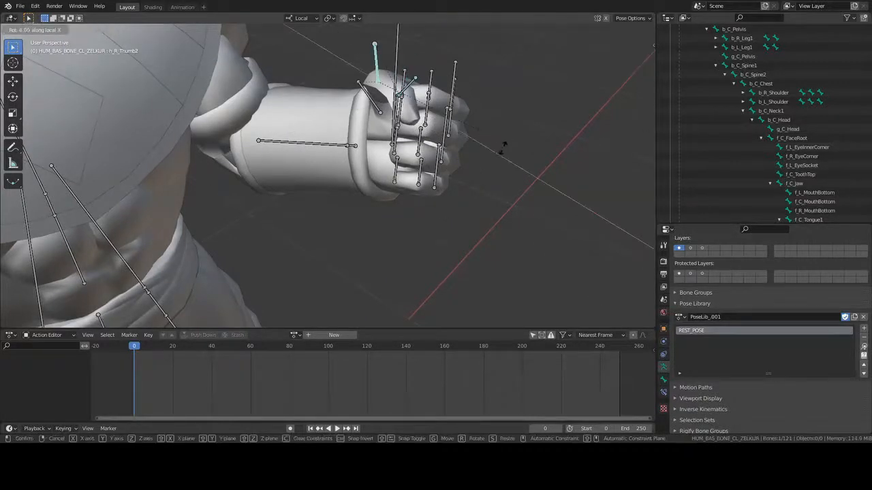
{"action": "left_click", "coordinate": [510, 154]}
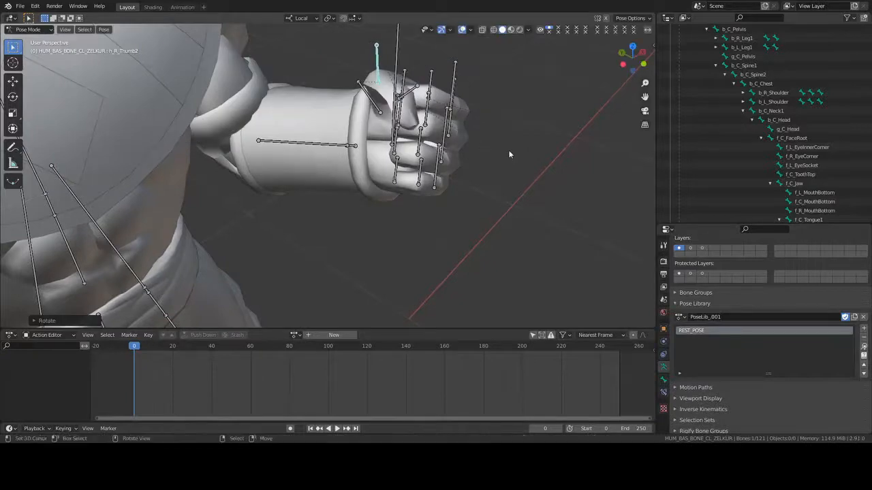
{"action": "left_click", "coordinate": [510, 154]}
- Examine the full figure with the viewport overlays hidden, and show the overlays again
{"action": "middle_click_drag", "start_coordinate": [510, 154], "coordinate": [476, 42]}
{"action": "scroll", "coordinate": [446, 139], "scroll_direction": "down", "scroll_amount": 4}
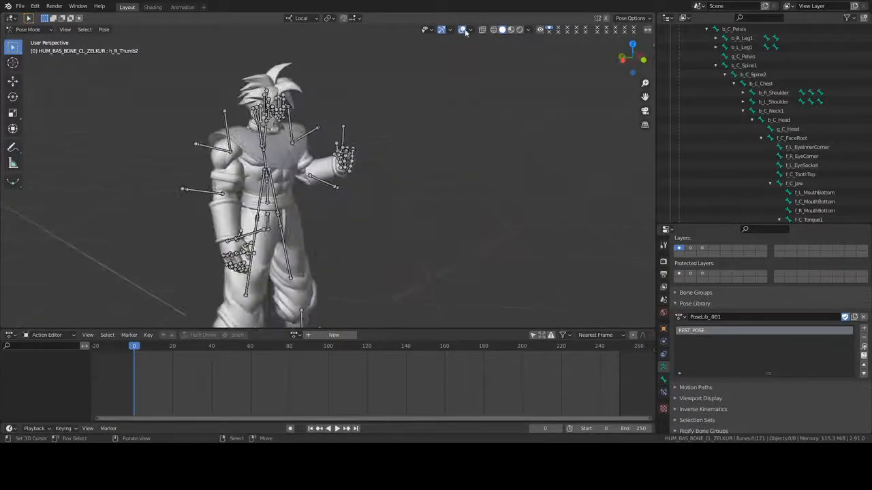
{"action": "left_click", "coordinate": [463, 31]}
{"action": "scroll", "coordinate": [362, 165], "scroll_direction": "down", "scroll_amount": 3}
{"action": "middle_click_drag", "start_coordinate": [361, 166], "coordinate": [405, 104]}
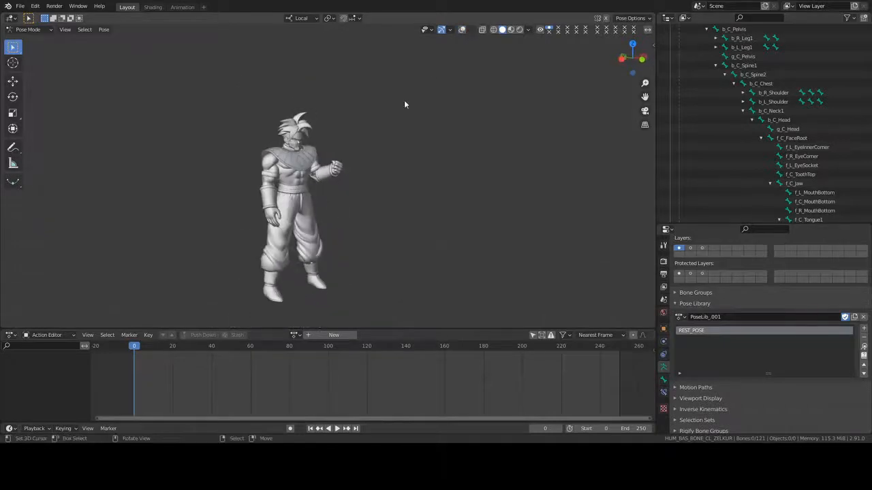
{"action": "left_click", "coordinate": [465, 30]}
{"action": "scroll", "coordinate": [399, 164], "scroll_direction": "up", "scroll_amount": 5}
{"action": "middle_click_drag", "start_coordinate": [392, 195], "coordinate": [412, 163]}
- Select all bones and add the current pose to the pose library as R_FIST_POSE
{"action": "key", "text": "a"}
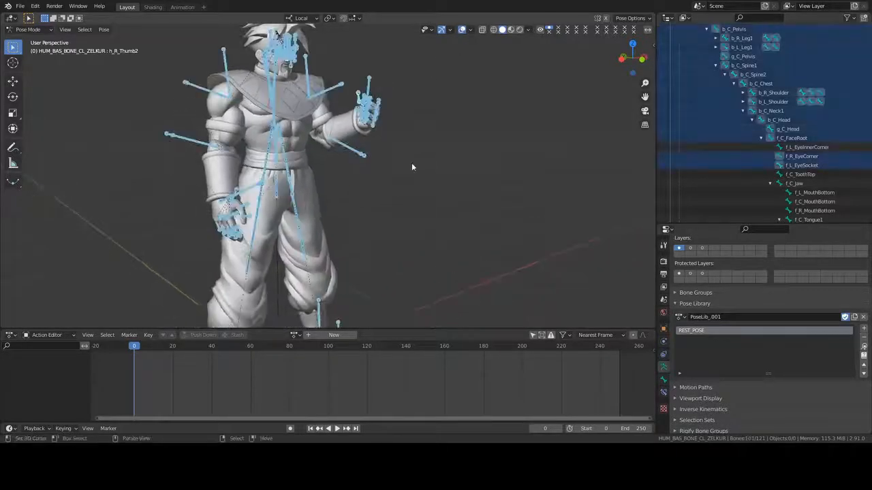
{"action": "left_click", "coordinate": [864, 328]}
{"action": "left_click", "coordinate": [822, 322]}
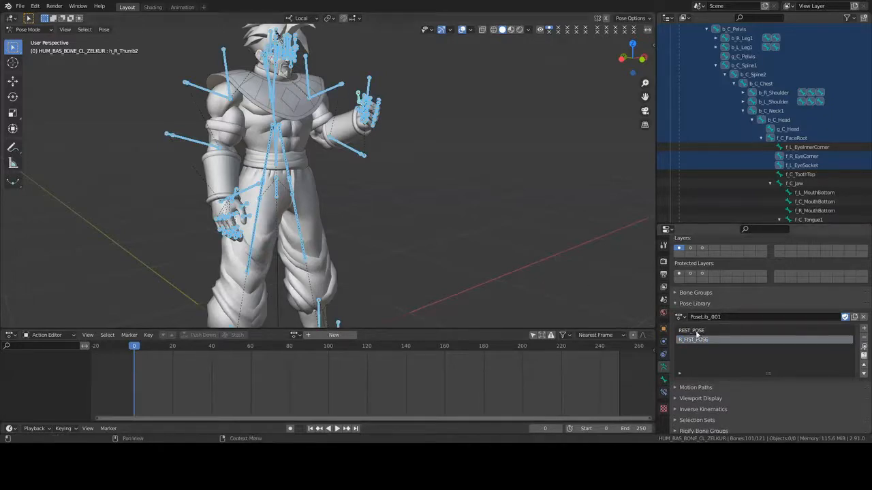
- Apply REST_POSE and R_FIST_POSE in turn from the pose library to compare the two stored poses
{"action": "left_click", "coordinate": [688, 331]}
{"action": "left_click", "coordinate": [864, 348]}
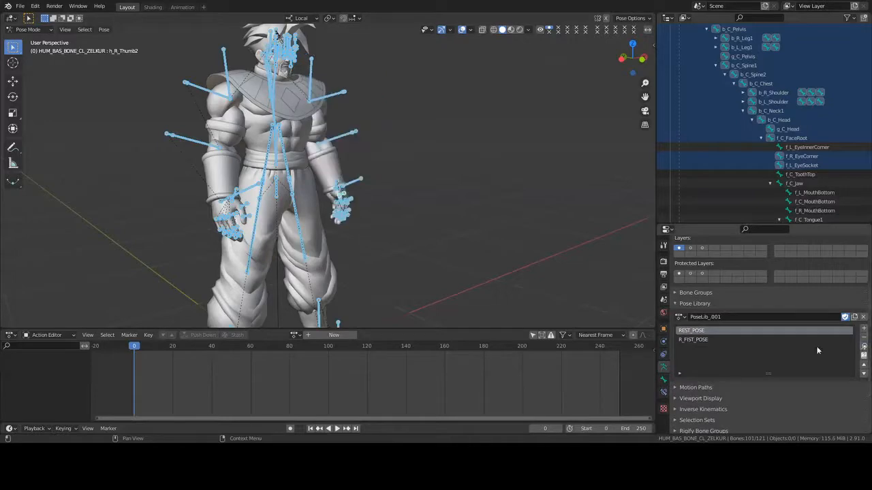
{"action": "left_click", "coordinate": [688, 340]}
{"action": "left_click", "coordinate": [863, 347]}
- Apply REST_POSE to the character and insert a Location & Rotation keyframe for all bones at frame 0
{"action": "left_click", "coordinate": [688, 331]}
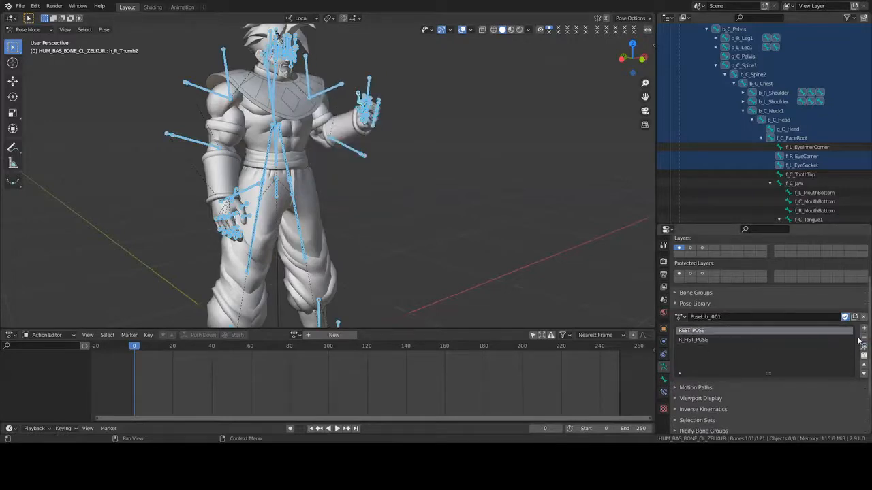
{"action": "left_click", "coordinate": [863, 347]}
{"action": "scroll", "coordinate": [401, 164], "scroll_direction": "down", "scroll_amount": 3}
{"action": "middle_click_drag", "start_coordinate": [456, 191], "coordinate": [428, 197]}
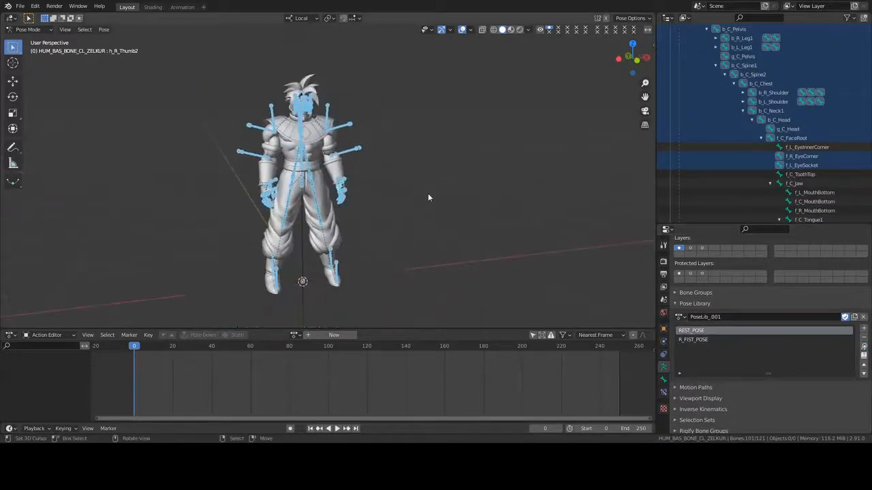
{"action": "key", "text": "i"}
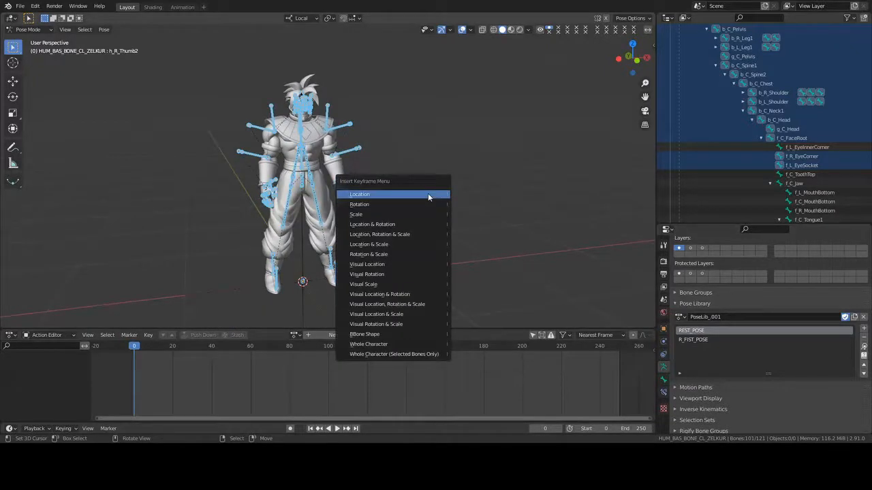
{"action": "left_click", "coordinate": [422, 228]}
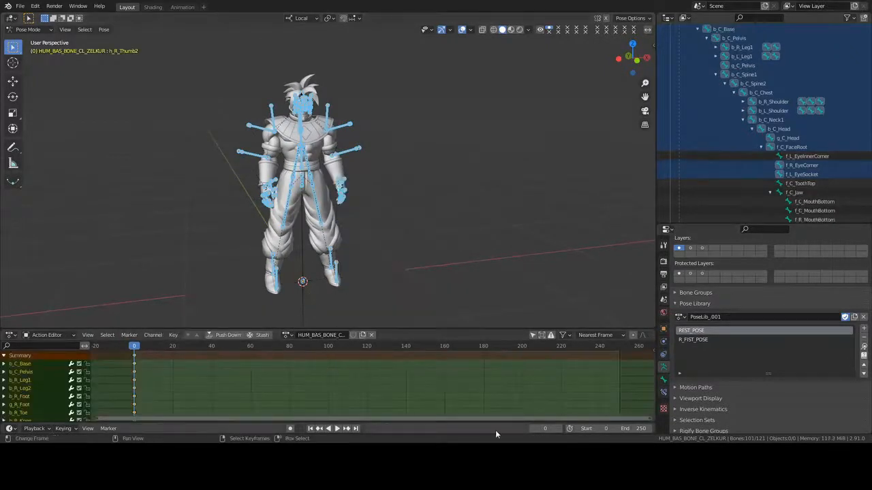
- Go to frame 24, apply R_FIST_POSE and insert a keyframe for all bones
{"action": "left_click", "coordinate": [545, 429]}
{"action": "type", "text": "24"}
{"action": "key", "text": "Return"}
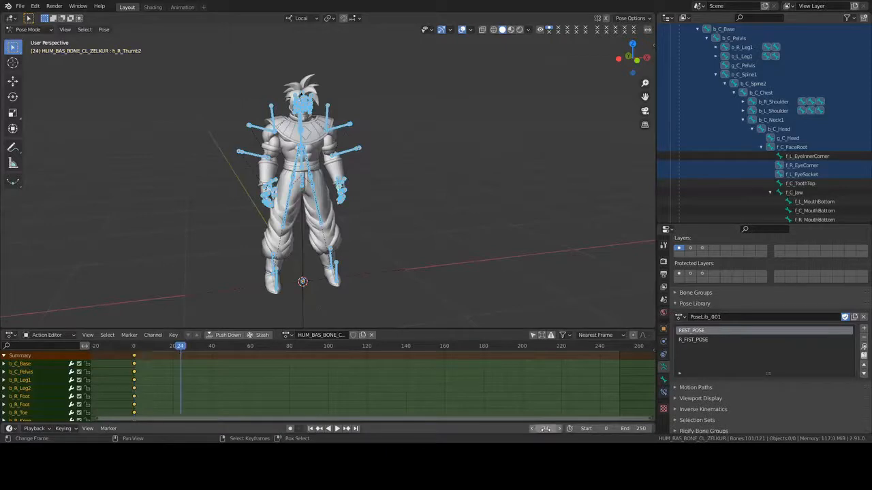
{"action": "left_click", "coordinate": [709, 343]}
{"action": "left_click", "coordinate": [864, 347]}
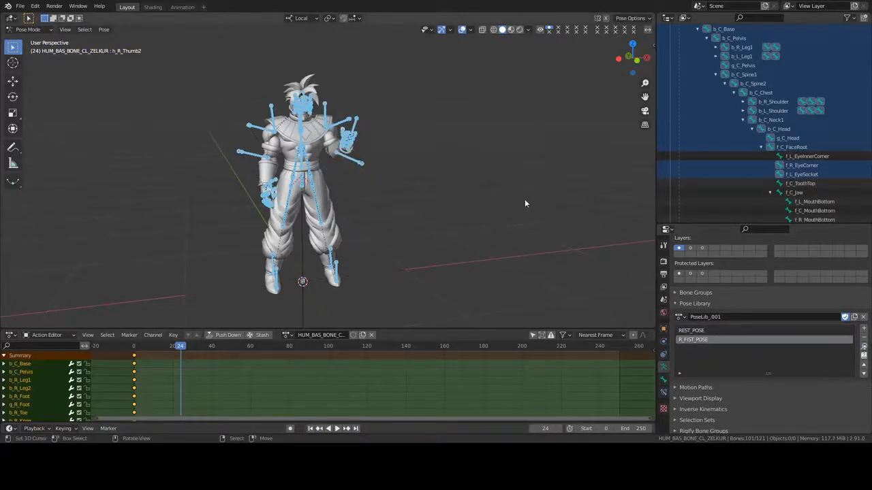
{"action": "key", "text": "i"}
{"action": "left_click", "coordinate": [525, 199]}
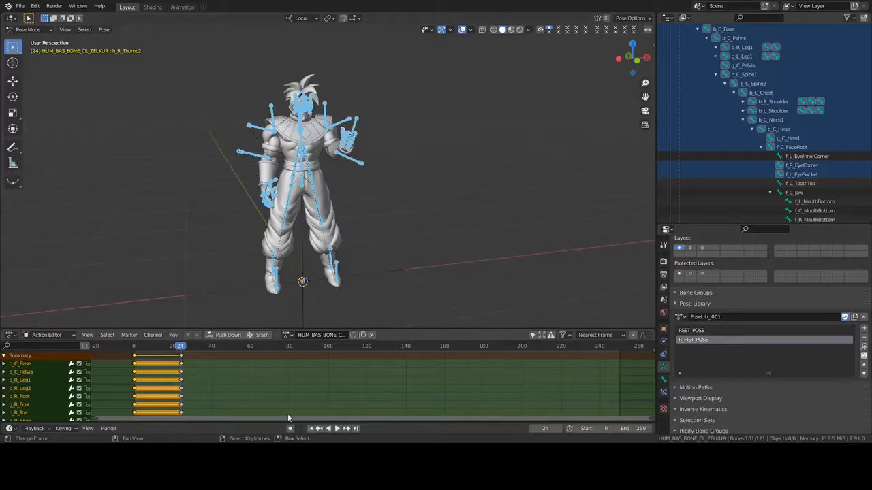
- Play the arm-raising animation and return to frame 0
{"action": "left_click", "coordinate": [337, 428]}
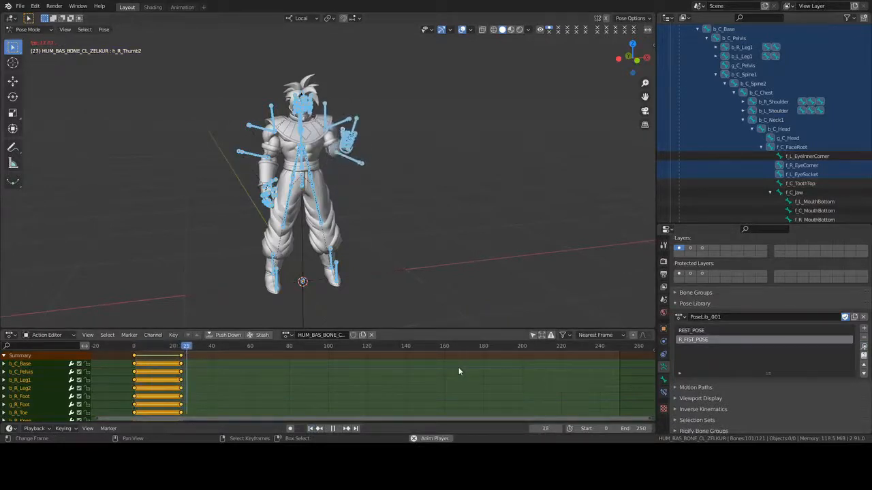
{"action": "left_click", "coordinate": [333, 429]}
{"action": "left_click", "coordinate": [310, 429]}
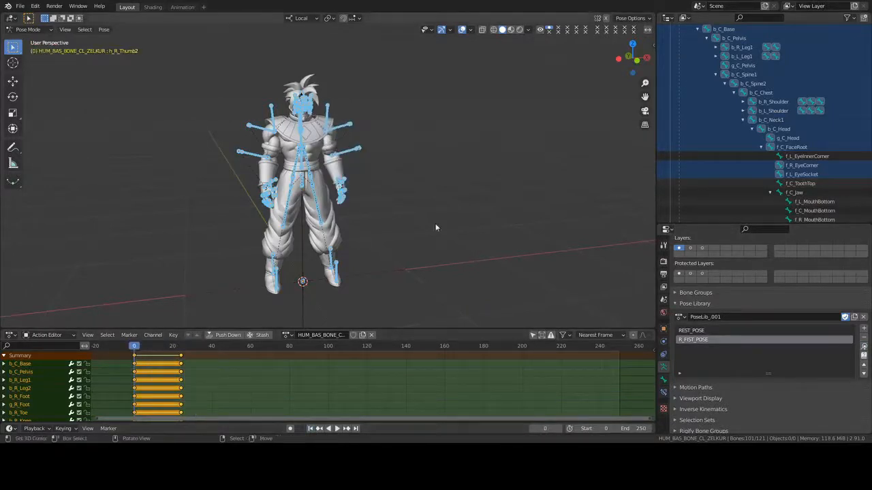
- Hide the viewport overlays and replay the animation closer up, returning to frame 0
{"action": "left_click", "coordinate": [462, 29]}
{"action": "middle_click_drag", "start_coordinate": [259, 363], "coordinate": [380, 365]}
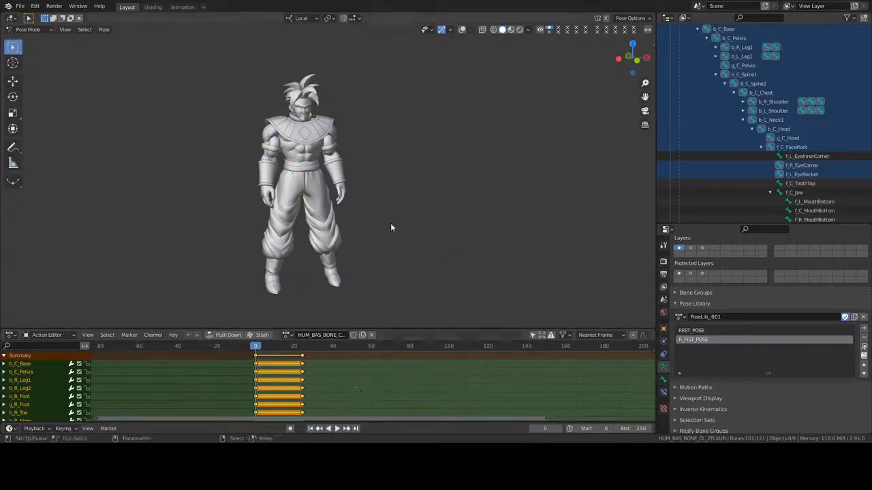
{"action": "middle_click_drag", "start_coordinate": [382, 207], "coordinate": [409, 175]}
{"action": "key", "text": "space"}
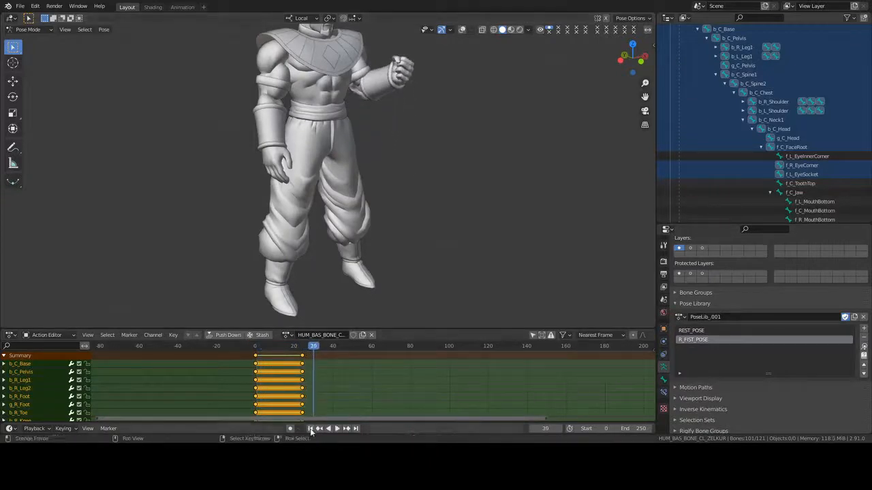
{"action": "key", "text": "Escape"}
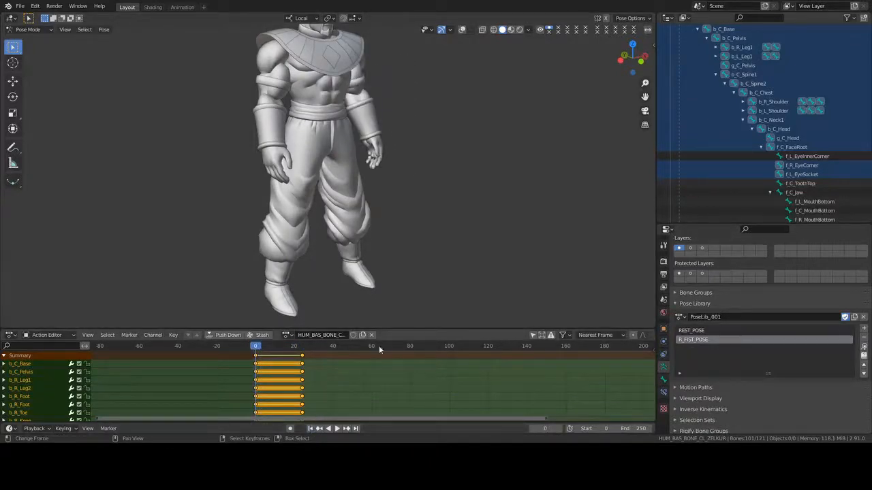
- Move the fist pose keyframes from frame 24 to frame 40
{"action": "left_click", "coordinate": [333, 347]}
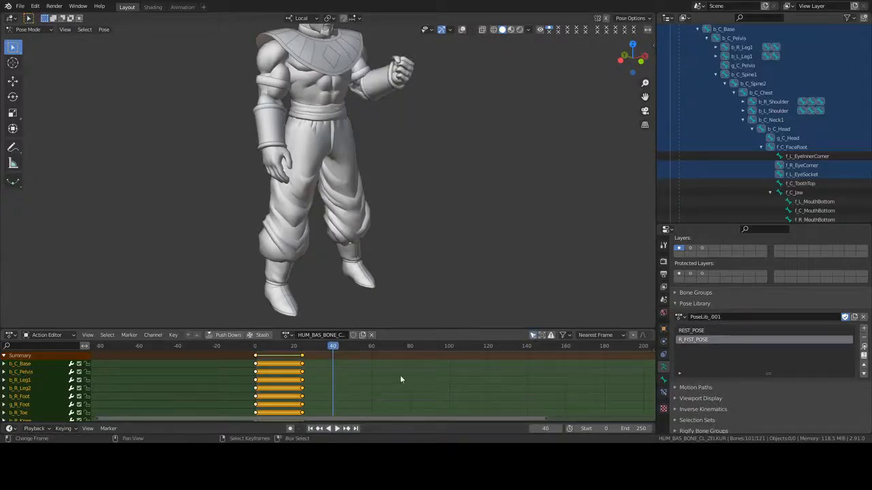
{"action": "key", "text": "ctrl+z"}
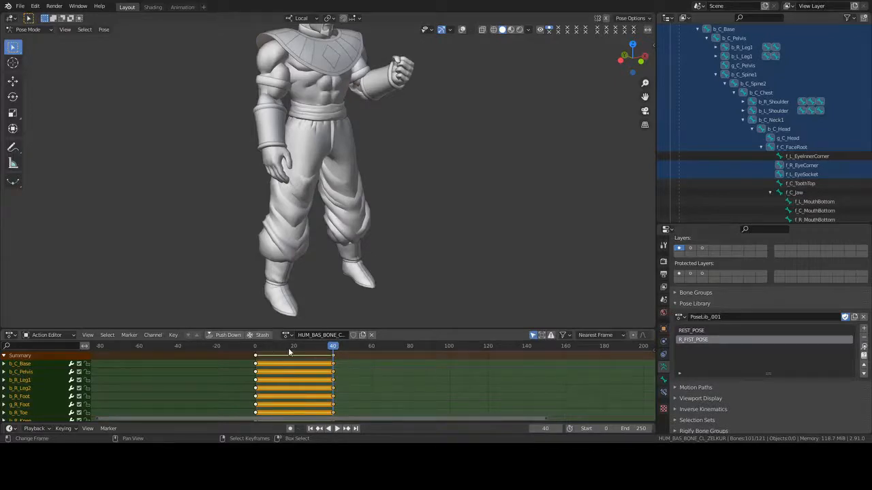
- Insert an in-between keyframe for all bones at frame 20
{"action": "left_click_drag", "start_coordinate": [320, 349], "coordinate": [295, 349]}
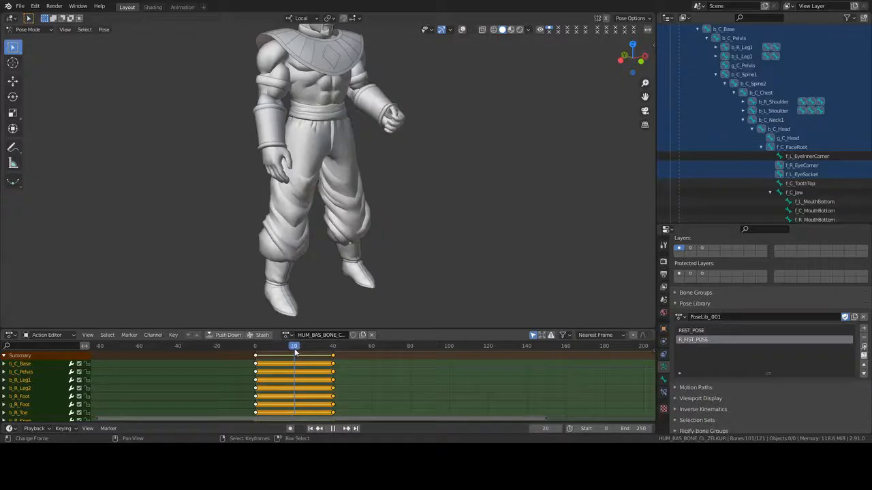
{"action": "key", "text": "i"}
{"action": "left_click", "coordinate": [443, 233]}
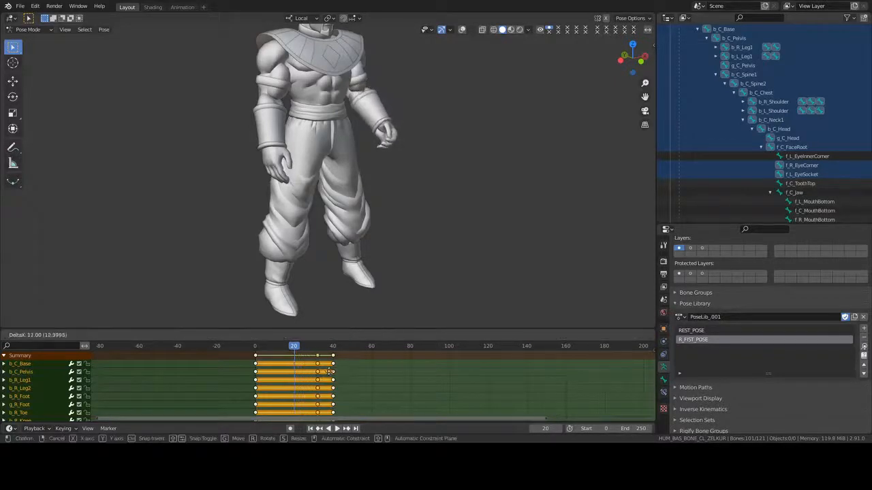
- Move the in-between keyframes from frame 20 to frame 37
{"action": "scroll", "coordinate": [378, 375], "scroll_direction": "up", "scroll_amount": 2}
{"action": "scroll", "coordinate": [392, 365], "scroll_direction": "up", "scroll_amount": 9}
{"action": "middle_click_drag", "start_coordinate": [251, 371], "coordinate": [442, 373]}
{"action": "scroll", "coordinate": [465, 375], "scroll_direction": "up", "scroll_amount": 7}
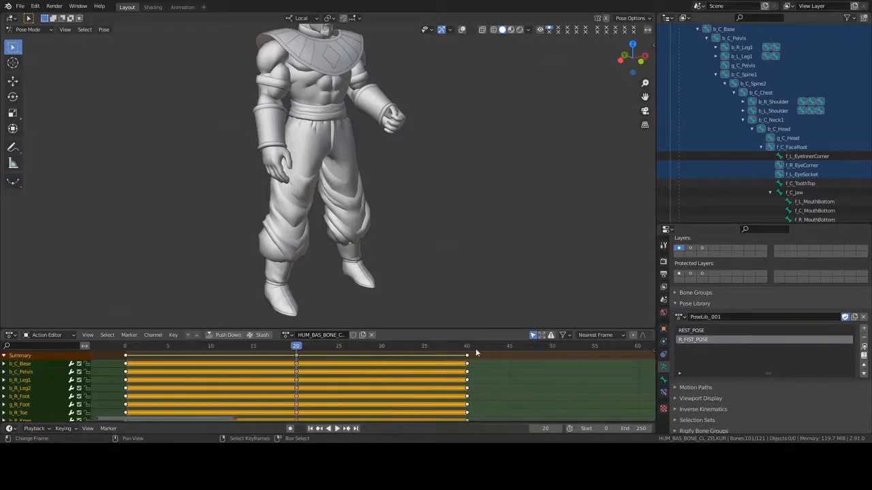
{"action": "left_click", "coordinate": [459, 347]}
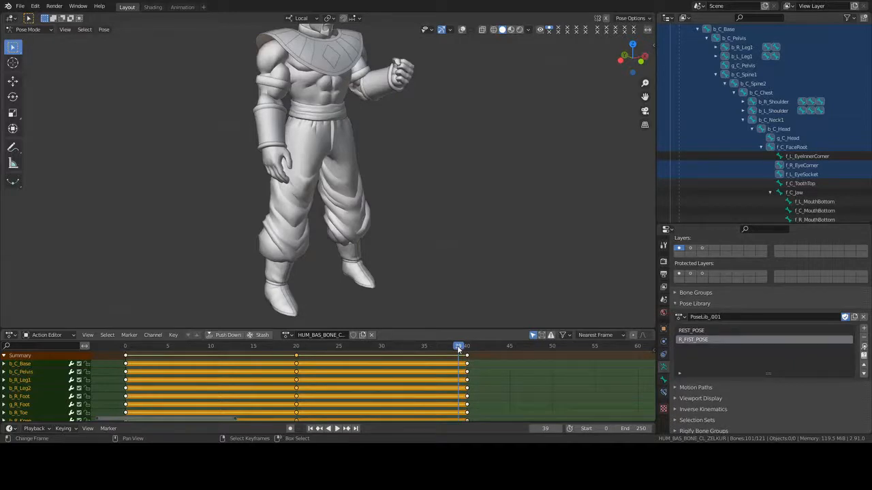
{"action": "key", "text": "Left"}
{"action": "key", "text": "Left"}
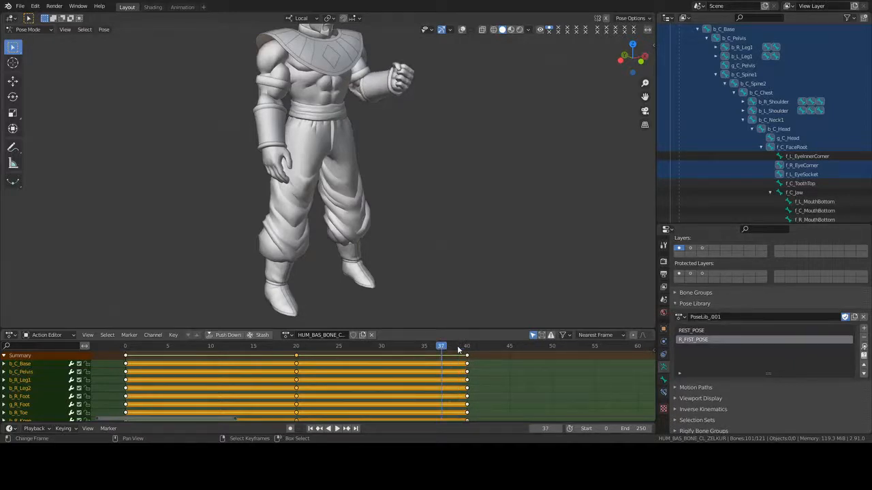
{"action": "key", "text": "shift+s"}
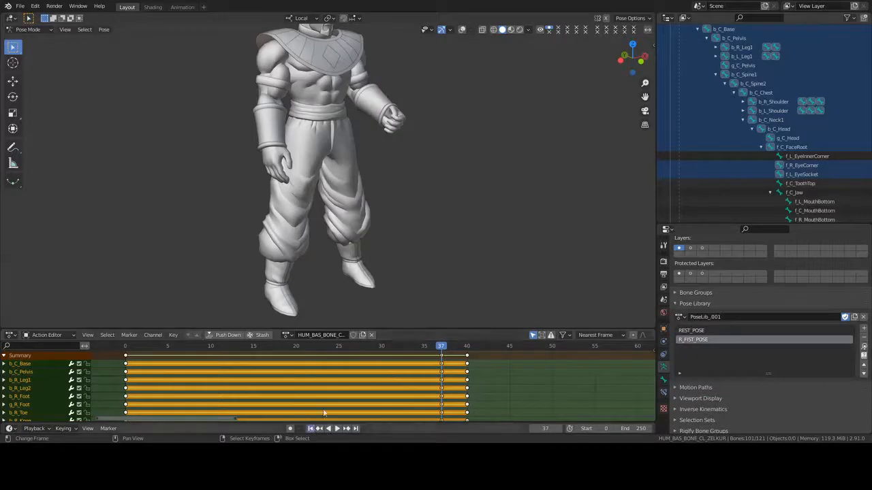
- Play the retimed animation from the first frame to check its motion
{"action": "key", "text": "shift+Left"}
{"action": "key", "text": "space"}
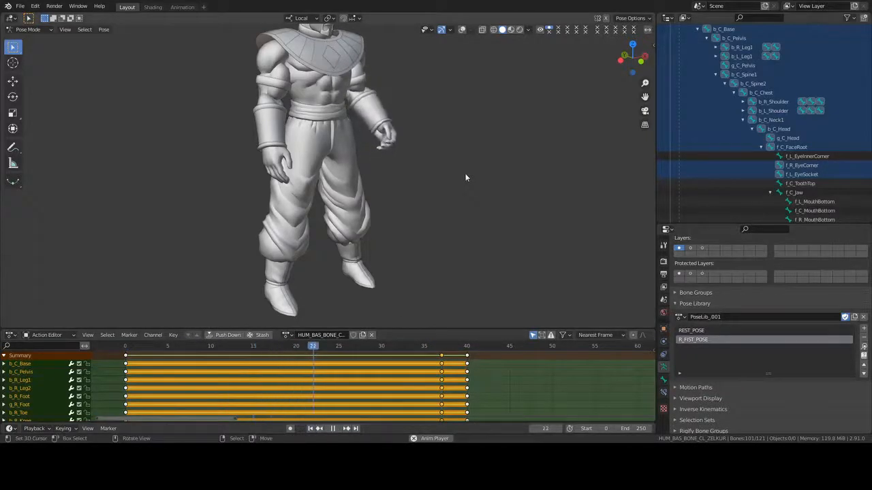
{"action": "key", "text": "space"}
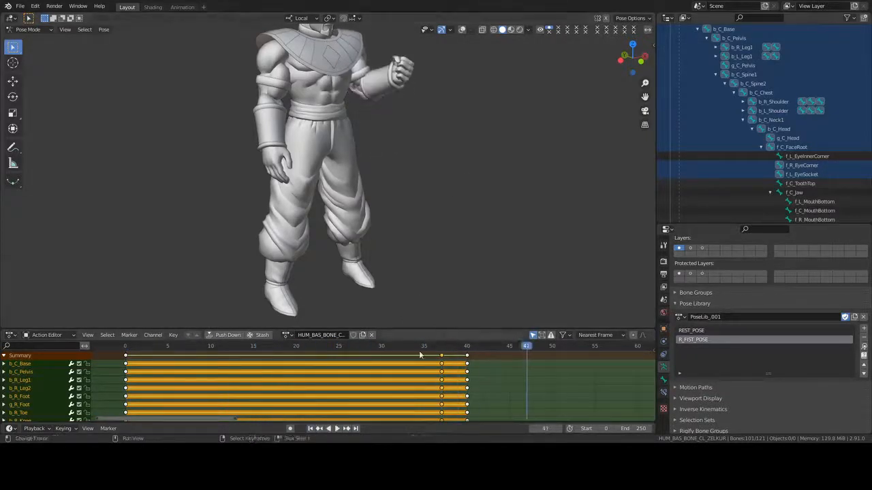
- Shift the keyframes at frames 37 and 40 back by 20 frames and scrub to frame 8
{"action": "left_click_drag", "start_coordinate": [385, 349], "coordinate": [296, 361]}
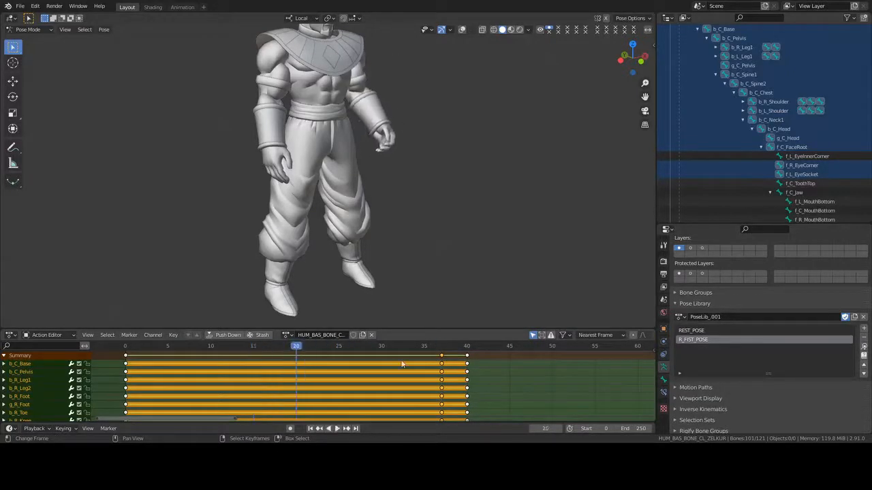
{"action": "key", "text": "g"}
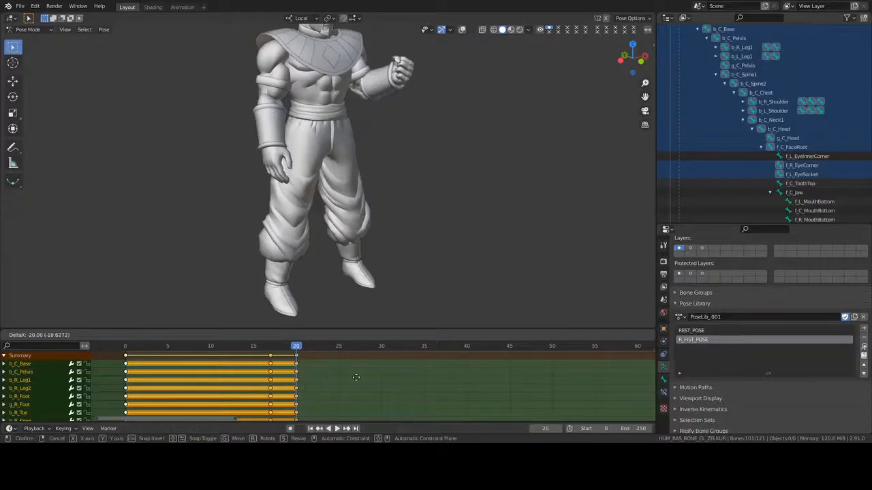
{"action": "left_click", "coordinate": [356, 376]}
{"action": "left_click", "coordinate": [195, 374]}
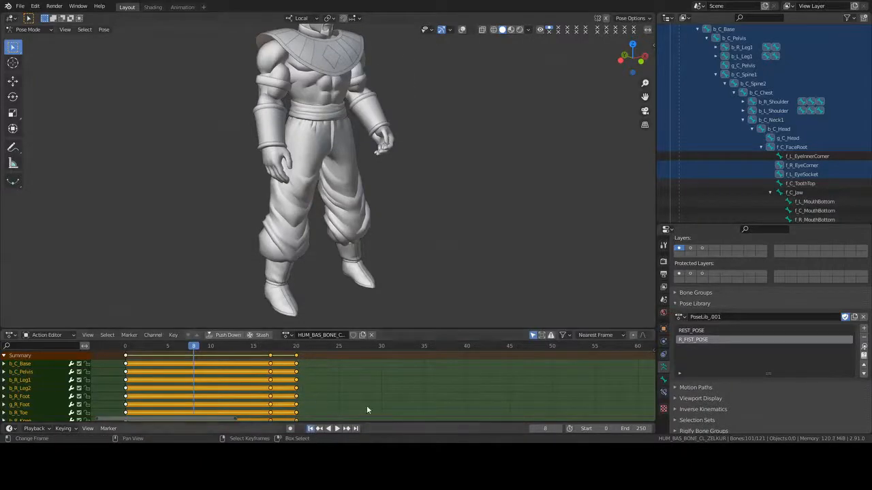
- Shift the keyframes at frames 17 and 20 back by 5 frames, to frames 12 and 15
{"action": "key", "text": "space"}
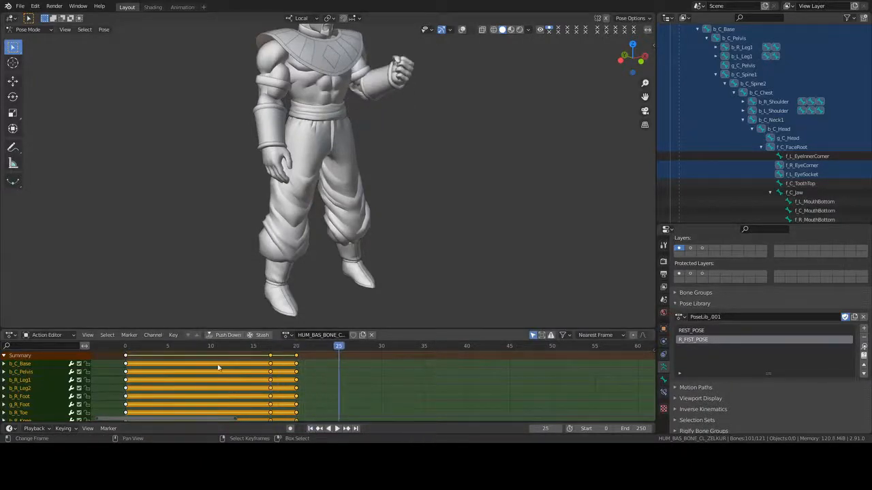
{"action": "left_click", "coordinate": [209, 349]}
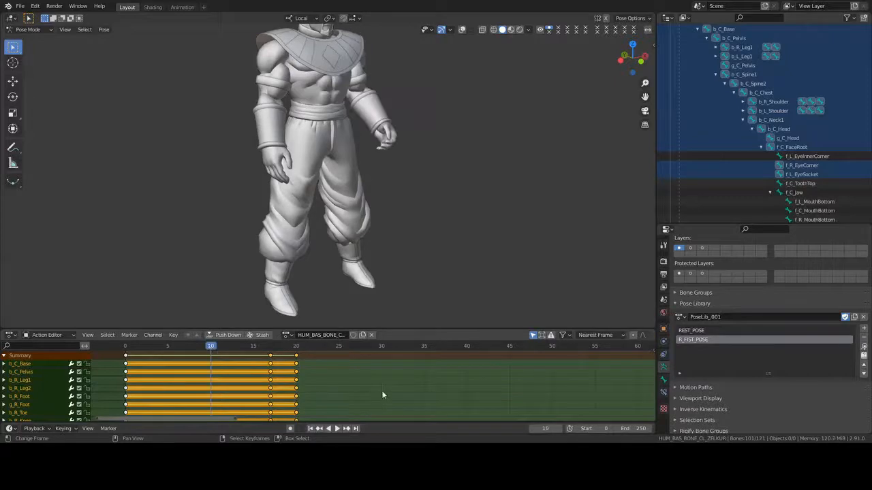
{"action": "key", "text": "g"}
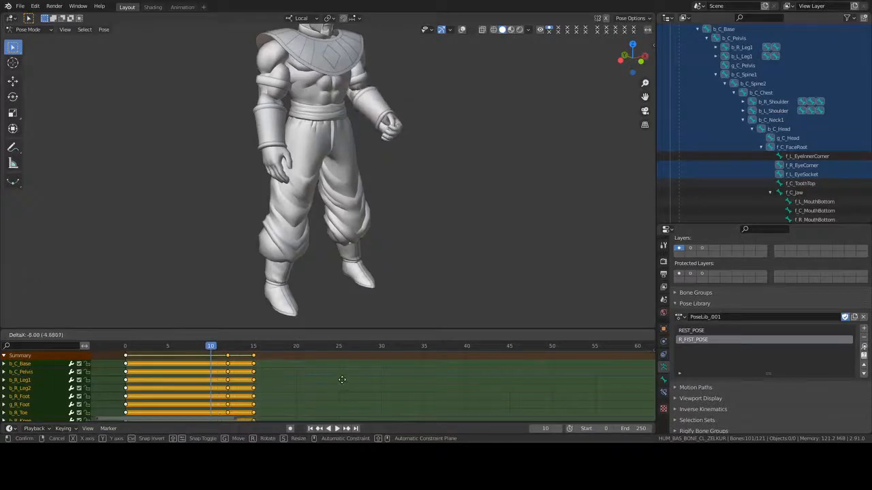
{"action": "left_click", "coordinate": [343, 382]}
- Play the animation from the first frame to check the shortened timing
{"action": "left_click", "coordinate": [311, 429]}
{"action": "key", "text": "space"}
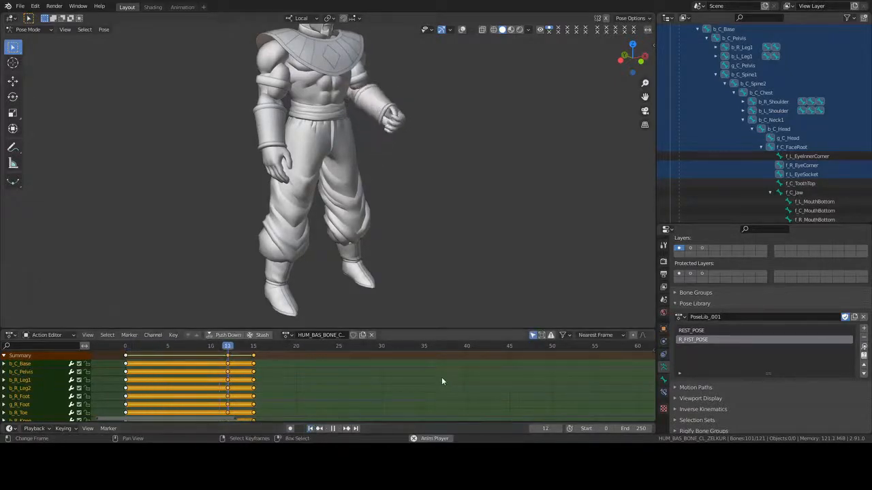
{"action": "key", "text": "space"}
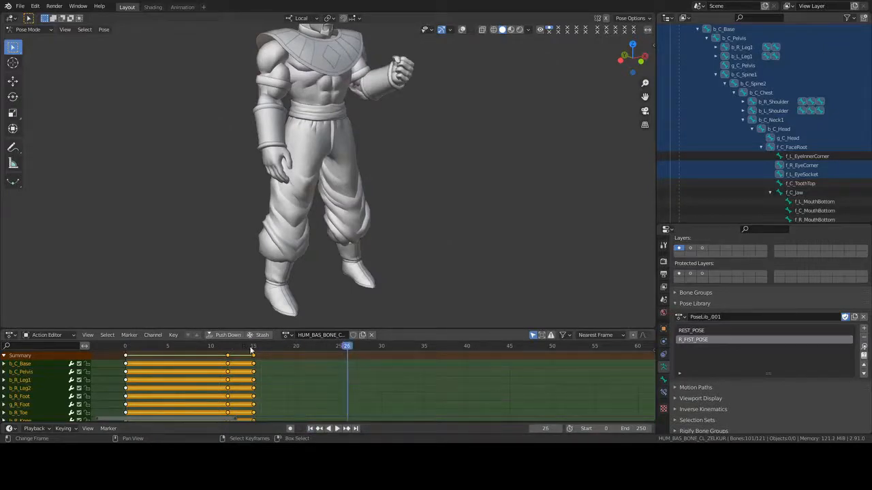
- Move the in-between keyframes from frame 12 to frame 13
{"action": "left_click_drag", "start_coordinate": [250, 348], "coordinate": [240, 378]}
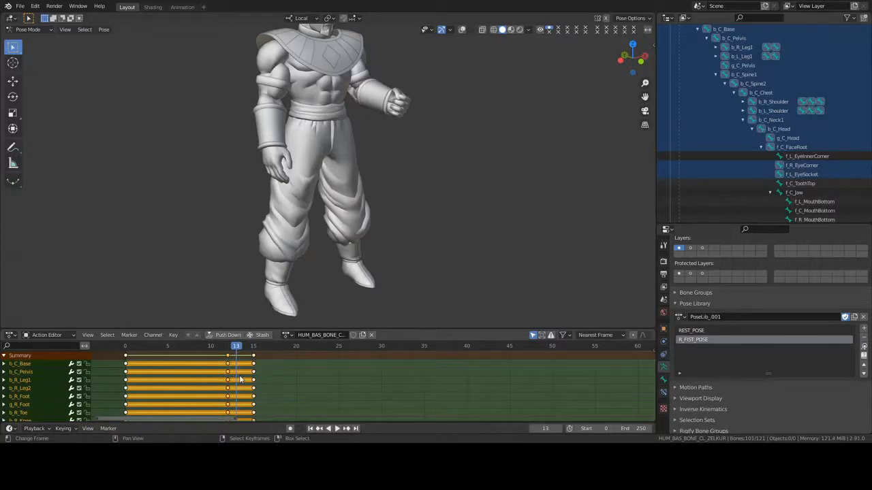
{"action": "key", "text": "g"}
{"action": "left_click", "coordinate": [241, 378]}
- Replay the arm-raise animation twice from the start to check the in-between timing, and rewind to frame 0
{"action": "left_click", "coordinate": [311, 429]}
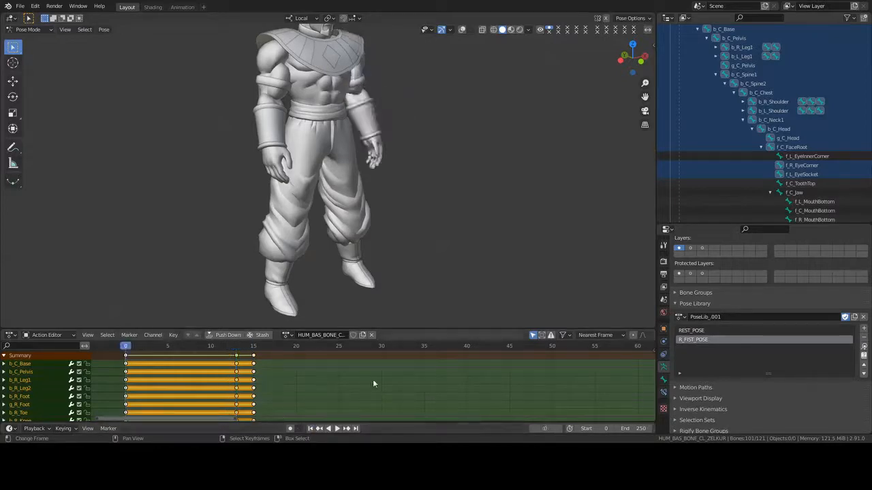
{"action": "key", "text": "space"}
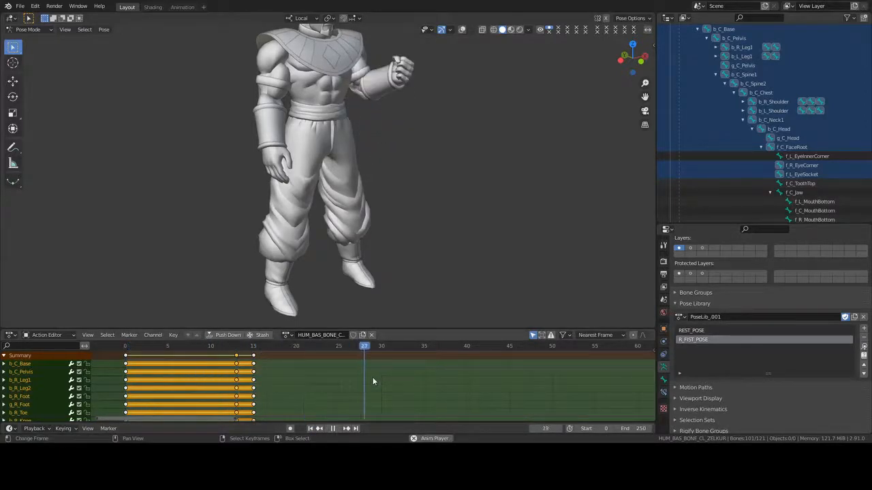
{"action": "key", "text": "space"}
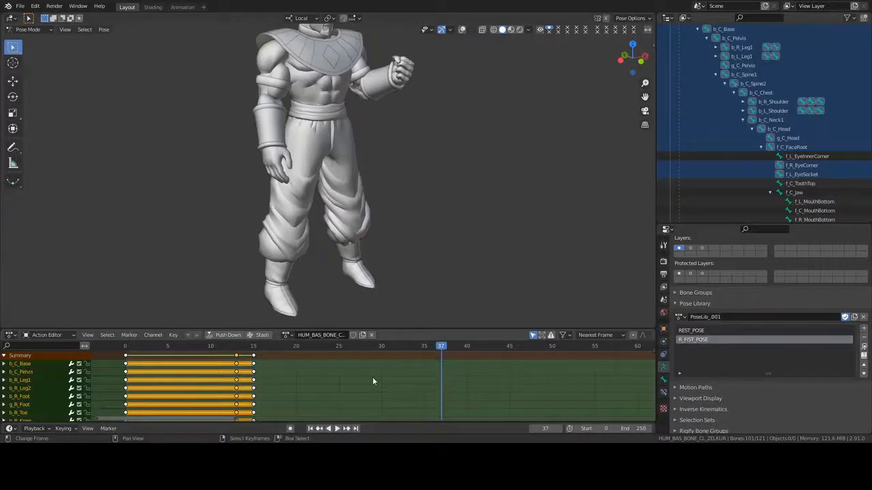
{"action": "left_click", "coordinate": [311, 428]}
{"action": "key", "text": "space"}
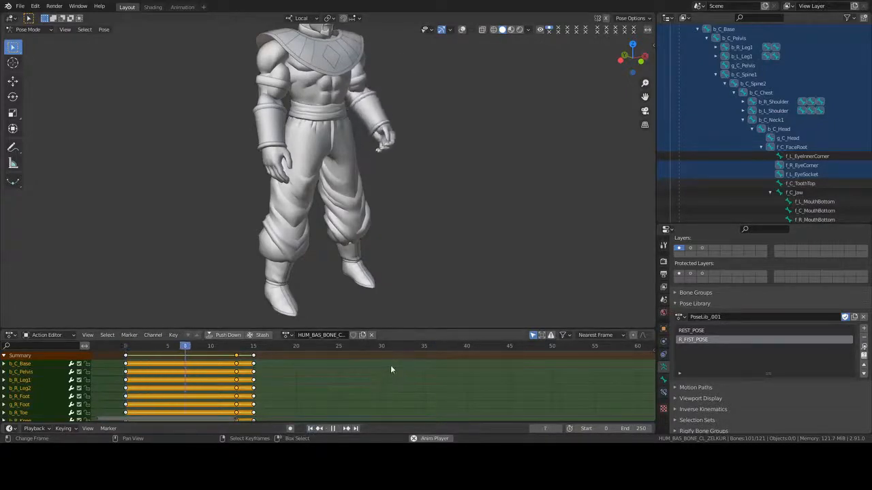
{"action": "left_click", "coordinate": [311, 428]}
- Deselect all bones and unlink the current action from the armature
{"action": "scroll", "coordinate": [441, 156], "scroll_direction": "down", "scroll_amount": 4}
{"action": "middle_click_drag", "start_coordinate": [382, 125], "coordinate": [402, 175], "text": "shift"}
{"action": "scroll", "coordinate": [402, 176], "scroll_direction": "up", "scroll_amount": 3}
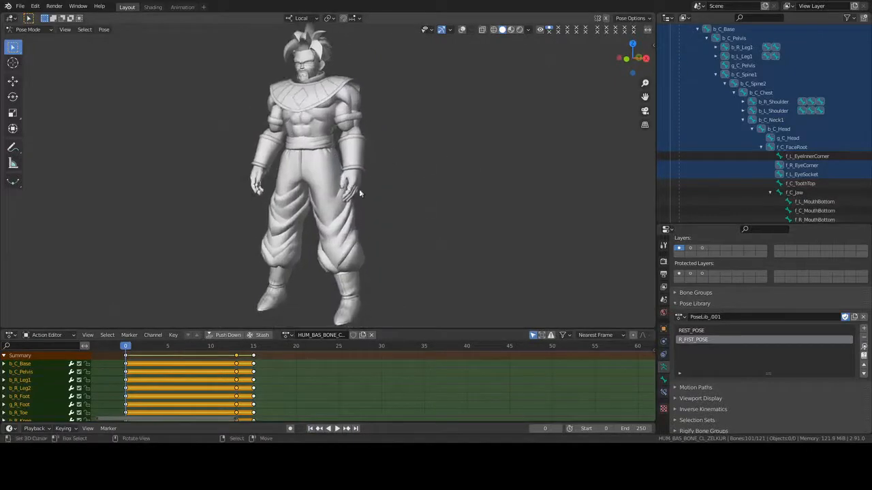
{"action": "left_click", "coordinate": [405, 198]}
{"action": "key", "text": "KP_1"}
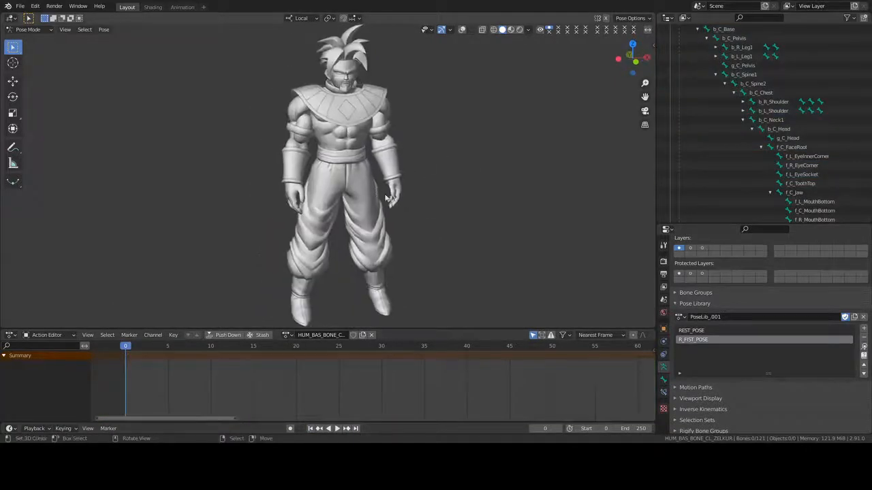
{"action": "left_click", "coordinate": [372, 335]}
- Turn on the viewport overlays to show the armature's bones on the full character
{"action": "middle_click_drag", "start_coordinate": [377, 189], "coordinate": [476, 60]}
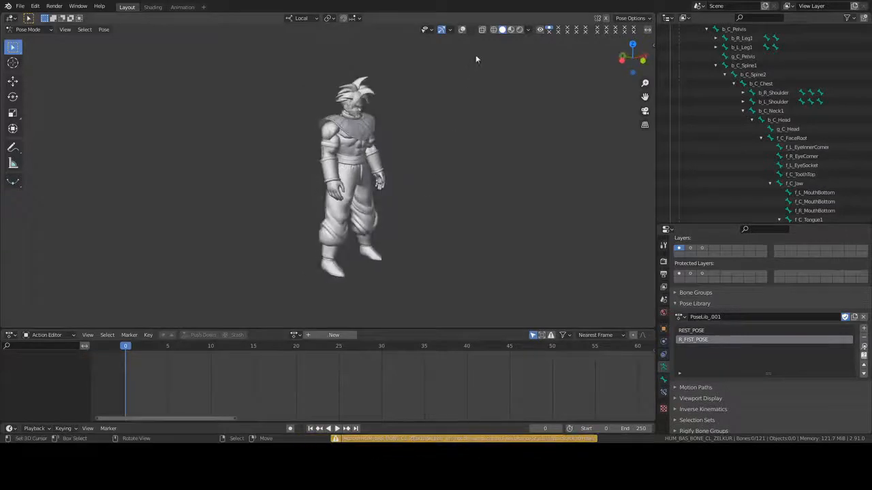
{"action": "left_click", "coordinate": [462, 29]}
{"action": "middle_click_drag", "start_coordinate": [439, 140], "coordinate": [418, 188]}
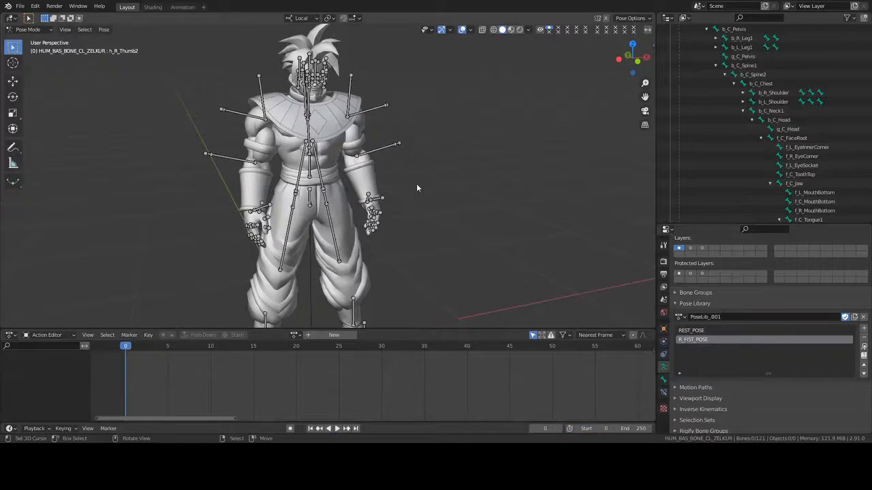
{"action": "scroll", "coordinate": [416, 183], "scroll_direction": "up", "scroll_amount": 3}
{"action": "middle_click_drag", "start_coordinate": [416, 183], "coordinate": [389, 219]}
{"action": "scroll", "coordinate": [500, 179], "scroll_direction": "down", "scroll_amount": 4}
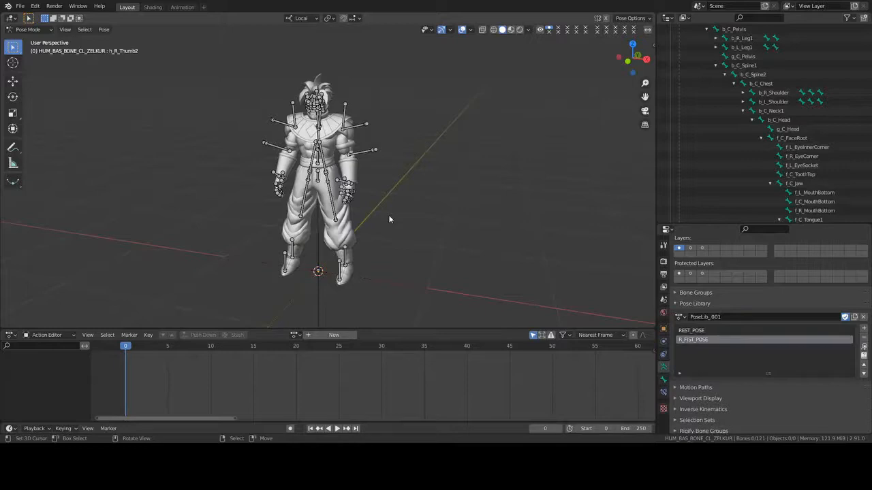
{"action": "scroll", "coordinate": [389, 217], "scroll_direction": "up", "scroll_amount": 5}
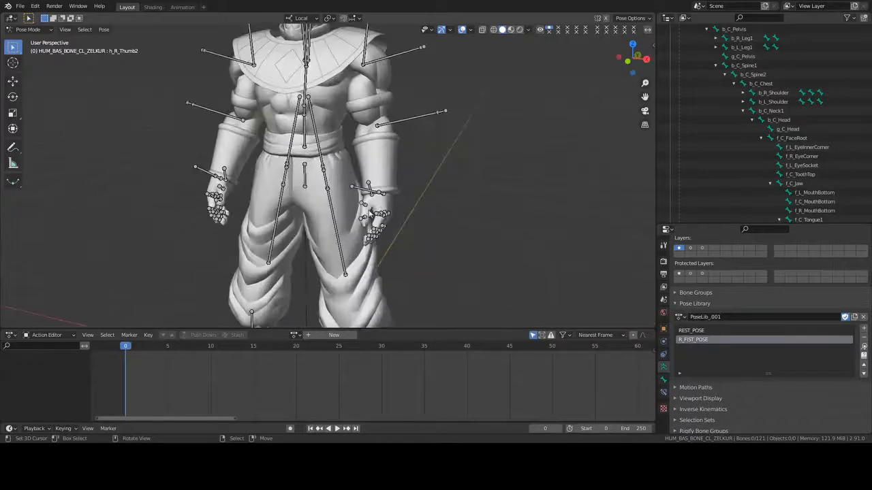
- Select the parent of the g_R_Hand bone and try to move the right hand freely away from the forearm
{"action": "middle_click_drag", "start_coordinate": [336, 122], "coordinate": [319, 186], "text": "shift"}
{"action": "left_click", "coordinate": [389, 125]}
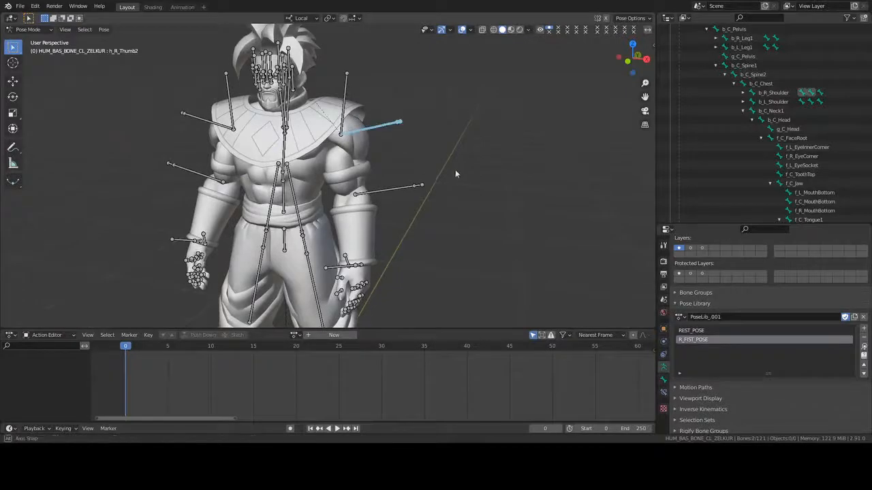
{"action": "middle_click_drag", "start_coordinate": [455, 170], "coordinate": [412, 179]}
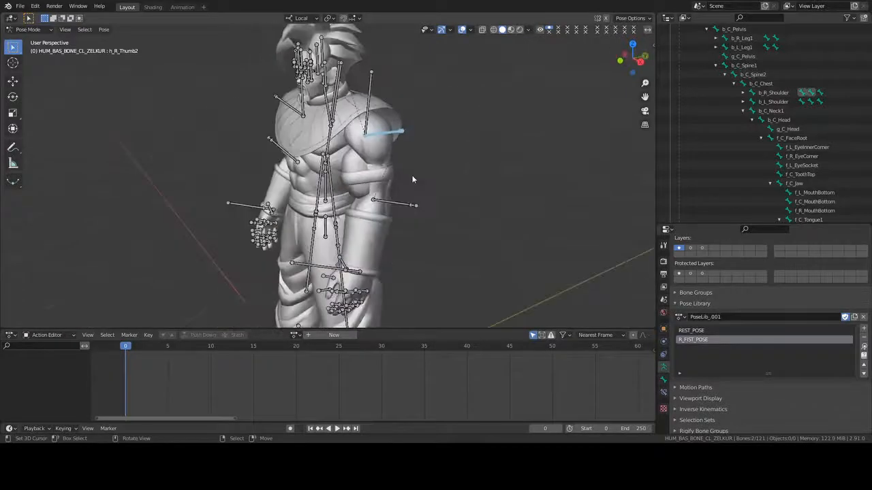
{"action": "middle_click_drag", "start_coordinate": [382, 279], "coordinate": [367, 278]}
{"action": "left_click", "coordinate": [369, 279]}
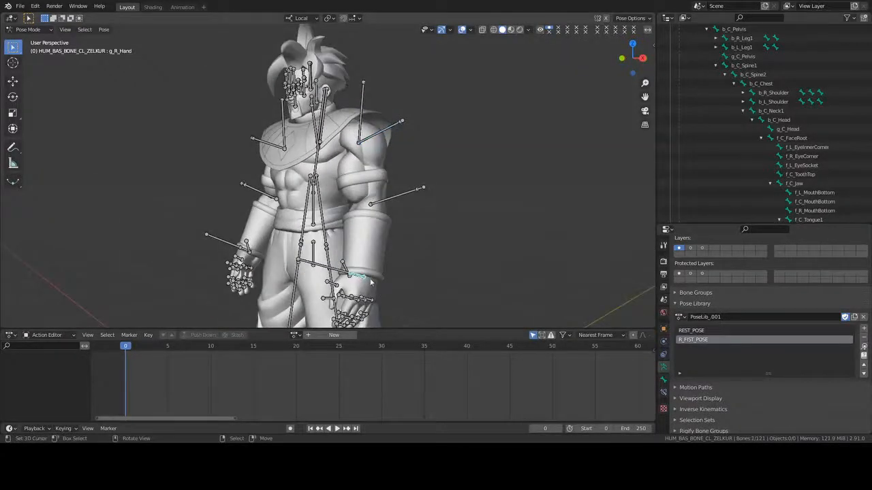
{"action": "key", "text": "bracketleft"}
{"action": "key", "text": "bracketright"}
{"action": "key", "text": "g"}
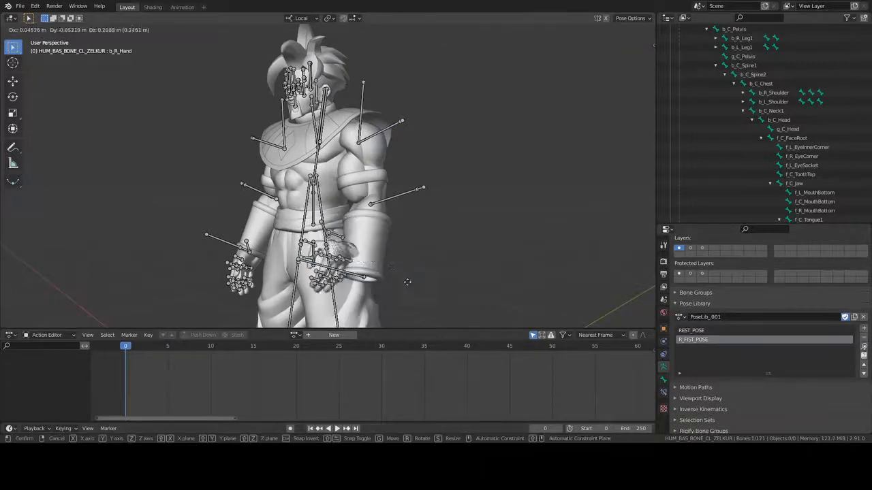
{"action": "left_click", "coordinate": [411, 269]}
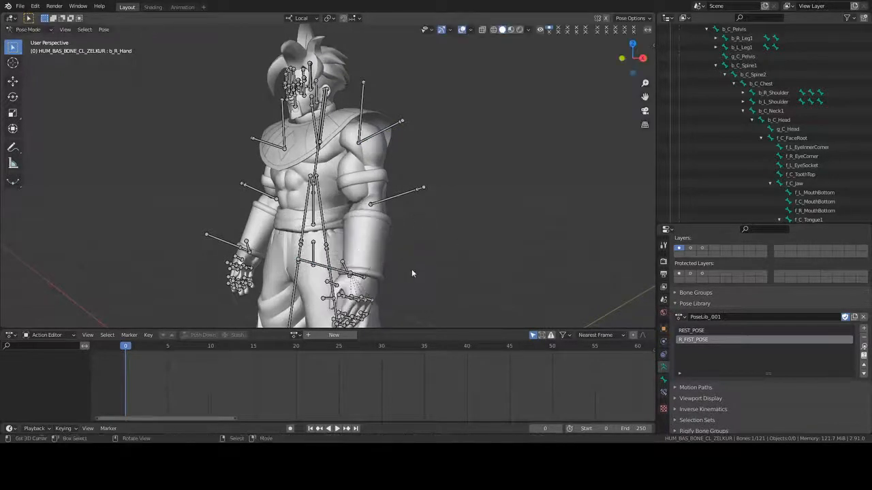
{"action": "middle_click_drag", "start_coordinate": [411, 270], "coordinate": [407, 215]}
{"action": "key", "text": "g"}
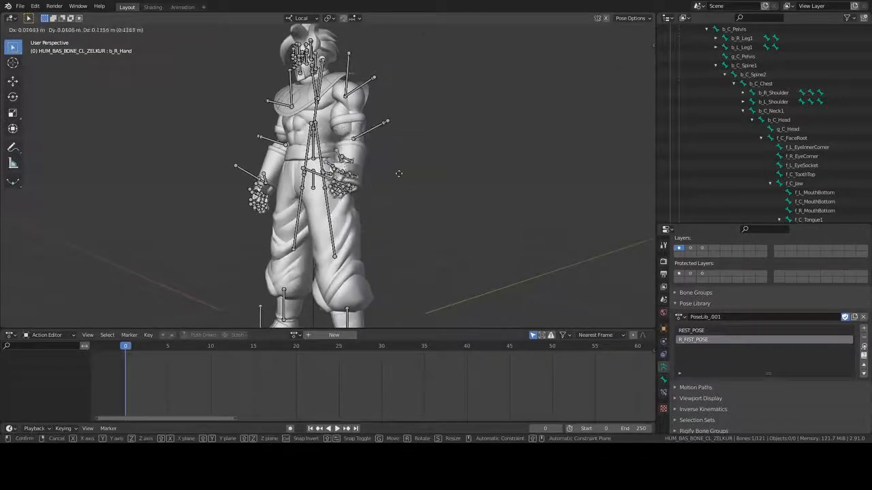
{"action": "right_click", "coordinate": [405, 198]}
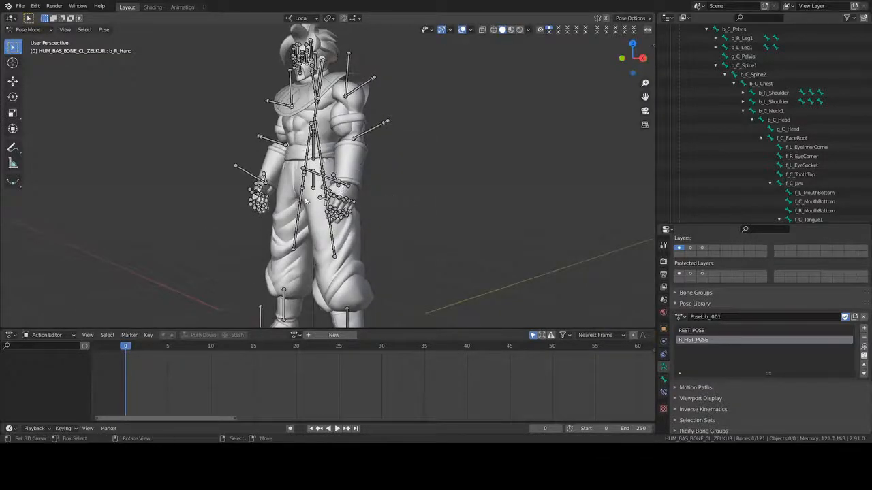
- Try to raise the left arm sideways by rotating the two bones at its shoulder, viewed from behind
{"action": "middle_click_drag", "start_coordinate": [344, 189], "coordinate": [420, 182]}
{"action": "left_click", "coordinate": [371, 124]}
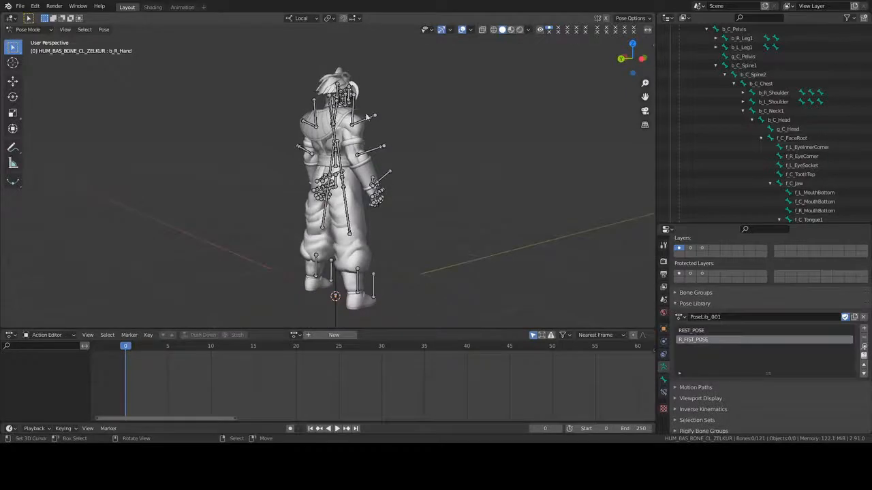
{"action": "key", "text": "r"}
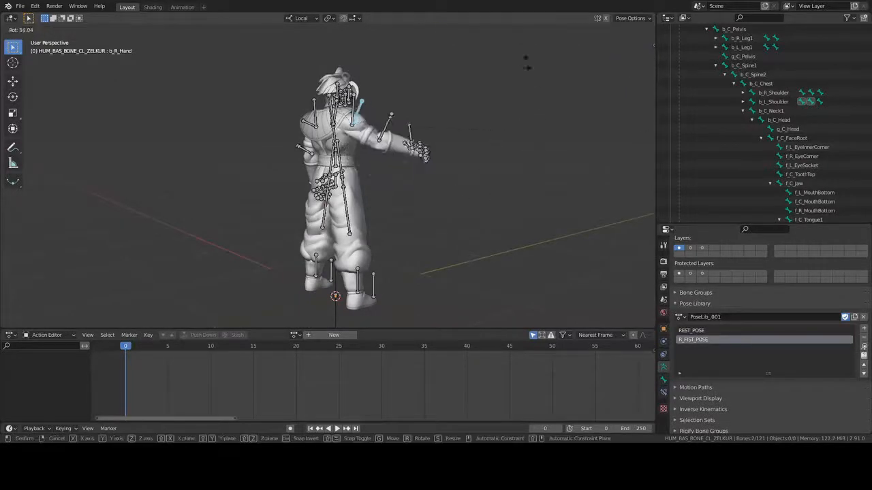
{"action": "right_click", "coordinate": [467, 181]}
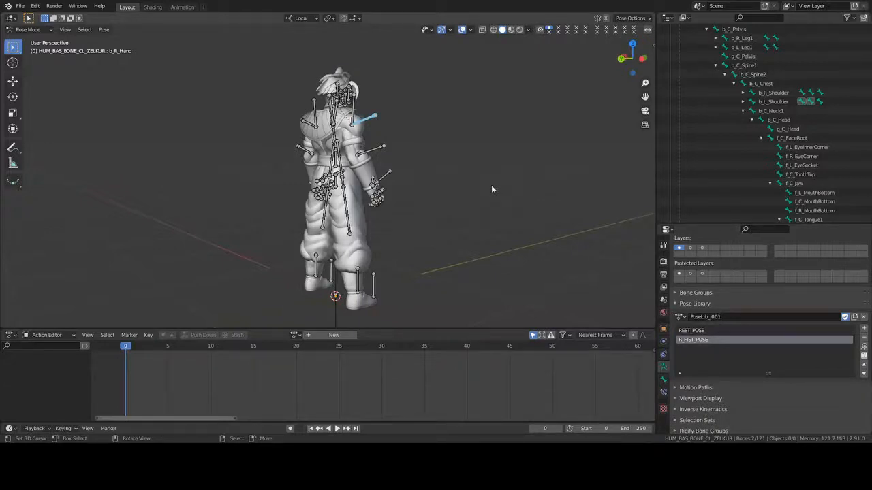
{"action": "middle_click_drag", "start_coordinate": [490, 184], "coordinate": [361, 206]}
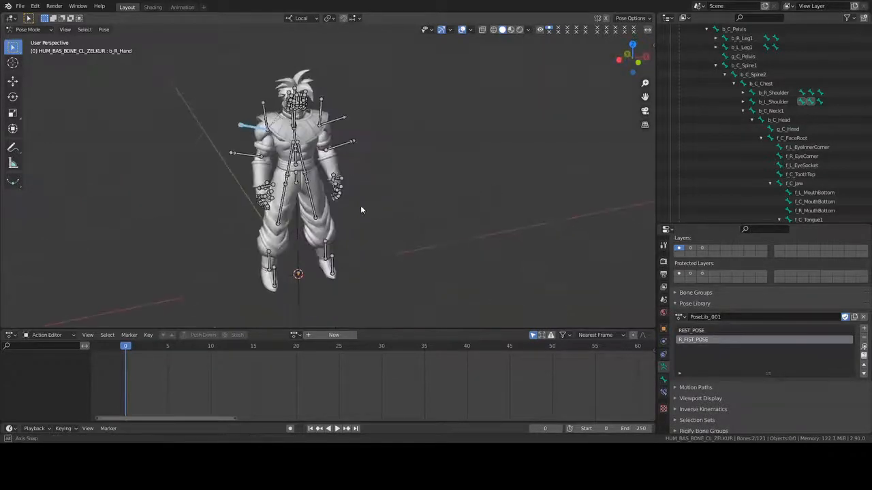
{"action": "scroll", "coordinate": [409, 177], "scroll_direction": "up", "scroll_amount": 3}
{"action": "middle_click_drag", "start_coordinate": [439, 163], "coordinate": [427, 202]}
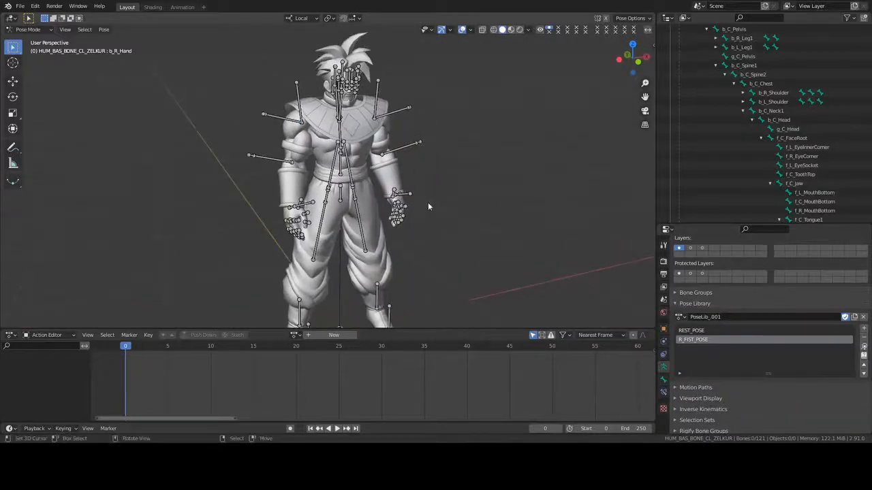